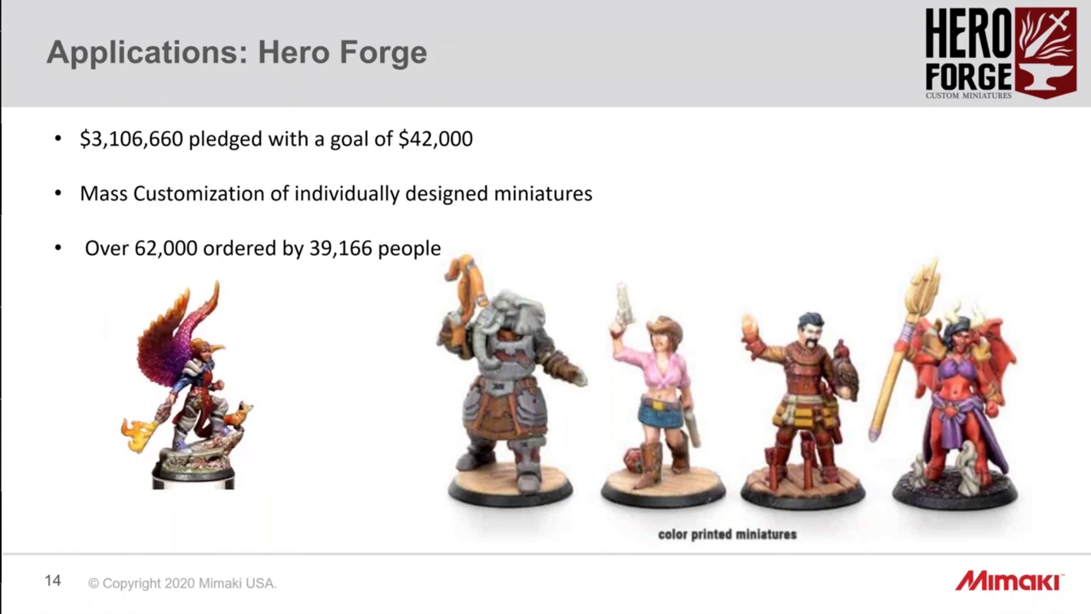
key("Right")
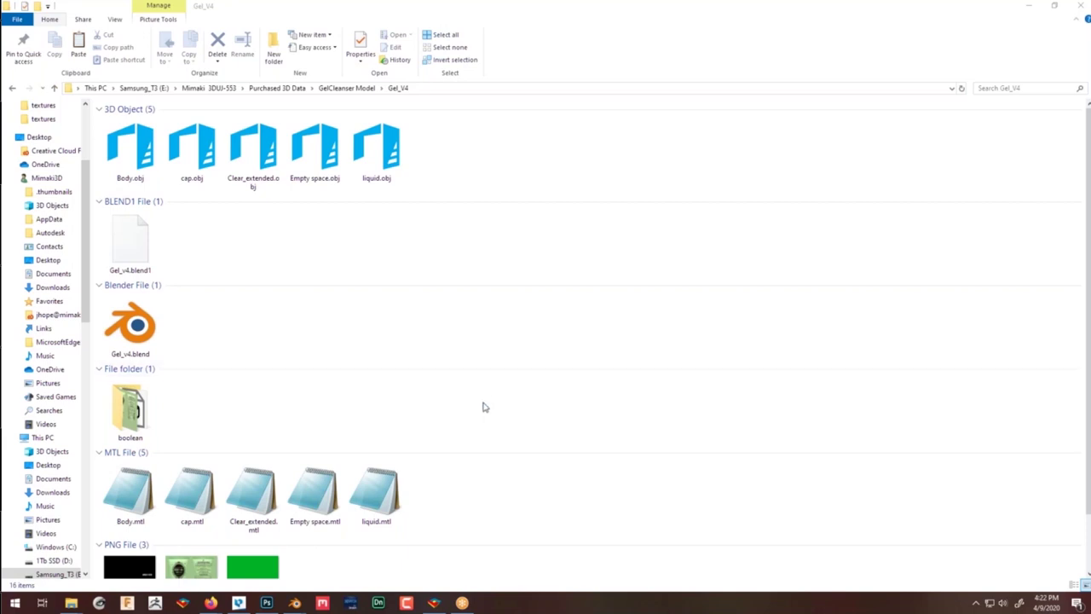
Switch to 3D Link and view the whole empty build platform and its axes from a lower angle.
left_click(439, 603)
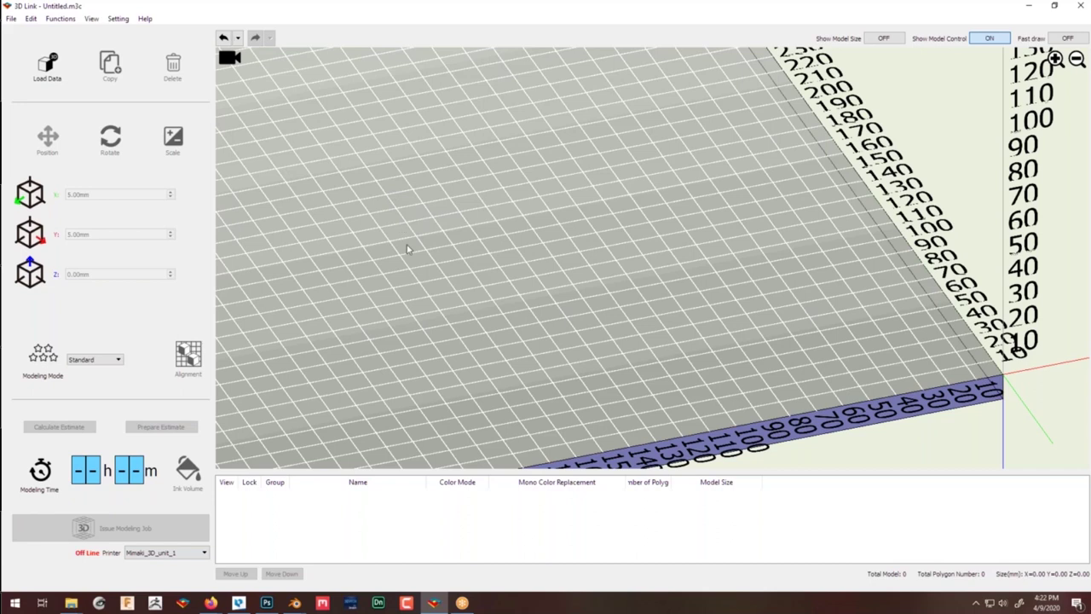
scroll(416, 256, "down", 3)
scroll(424, 291, "down", 6)
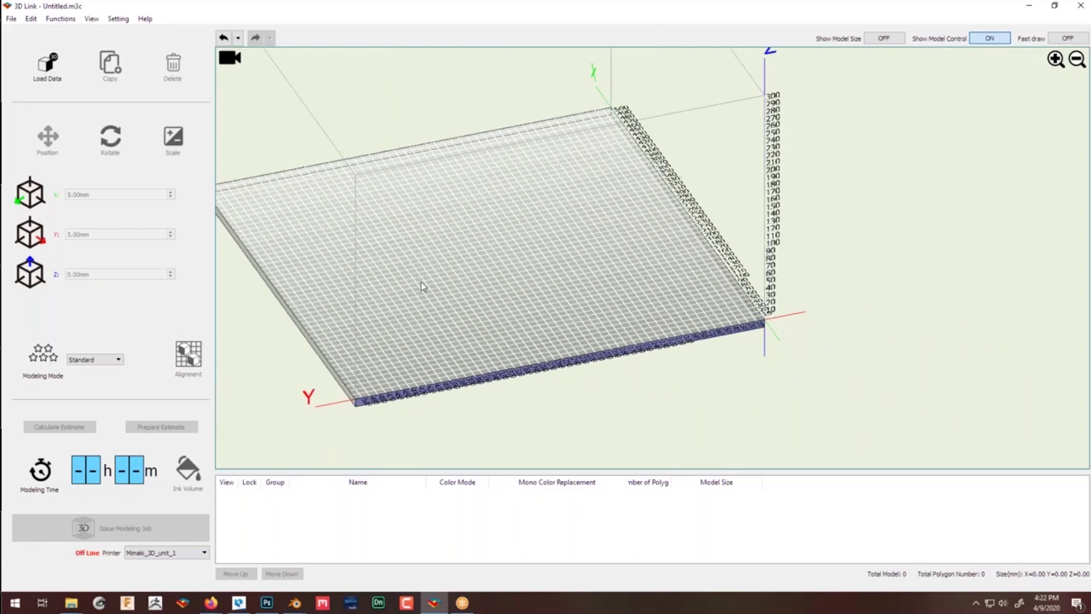
middle_click_drag(503, 218, 531, 226)
right_click_drag(531, 227, 467, 264)
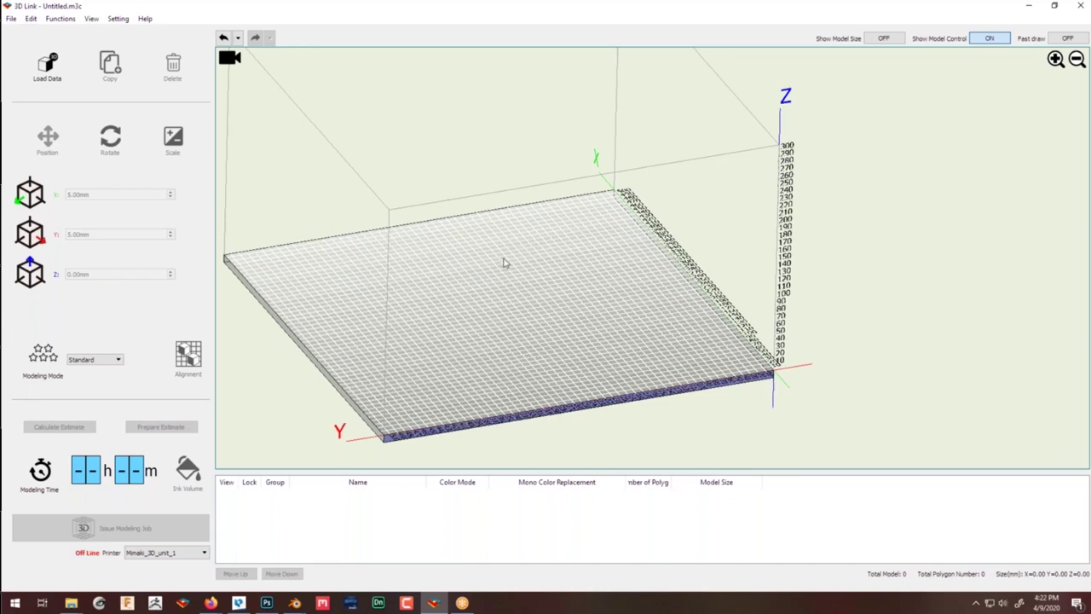
left_click_drag(504, 262, 526, 234)
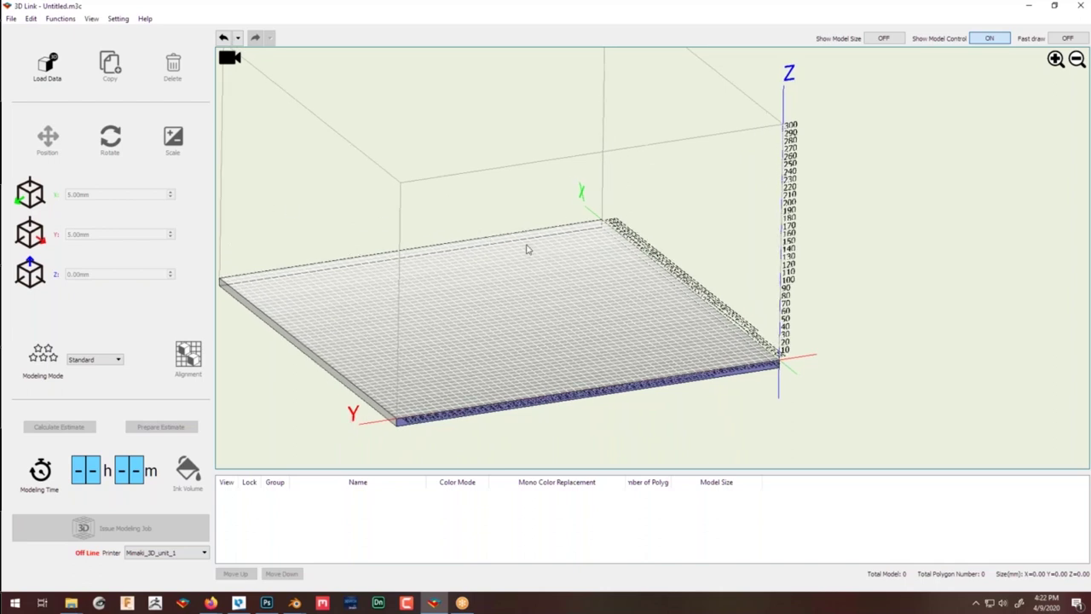
Load Body.obj from the Gel_V4 folder onto the build platform with the number of copies set to 5.
left_click(48, 68)
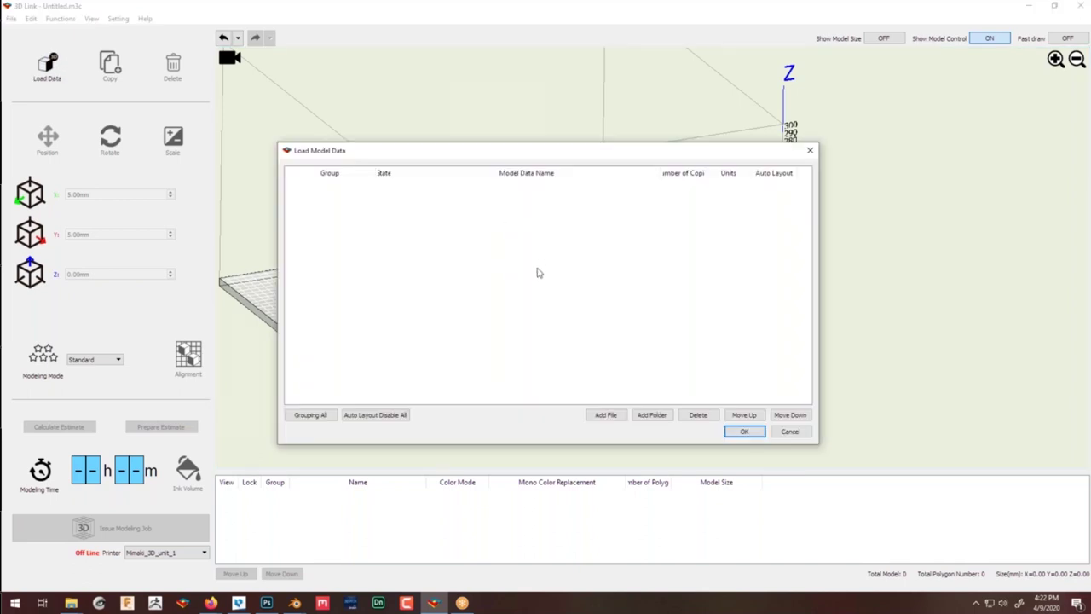
left_click(607, 414)
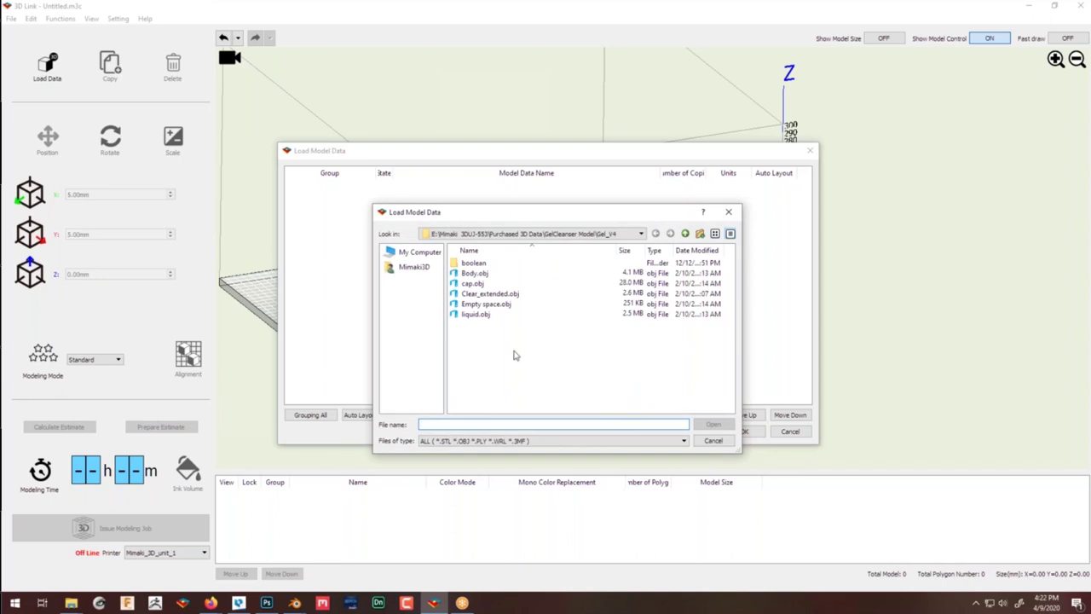
left_click(488, 275)
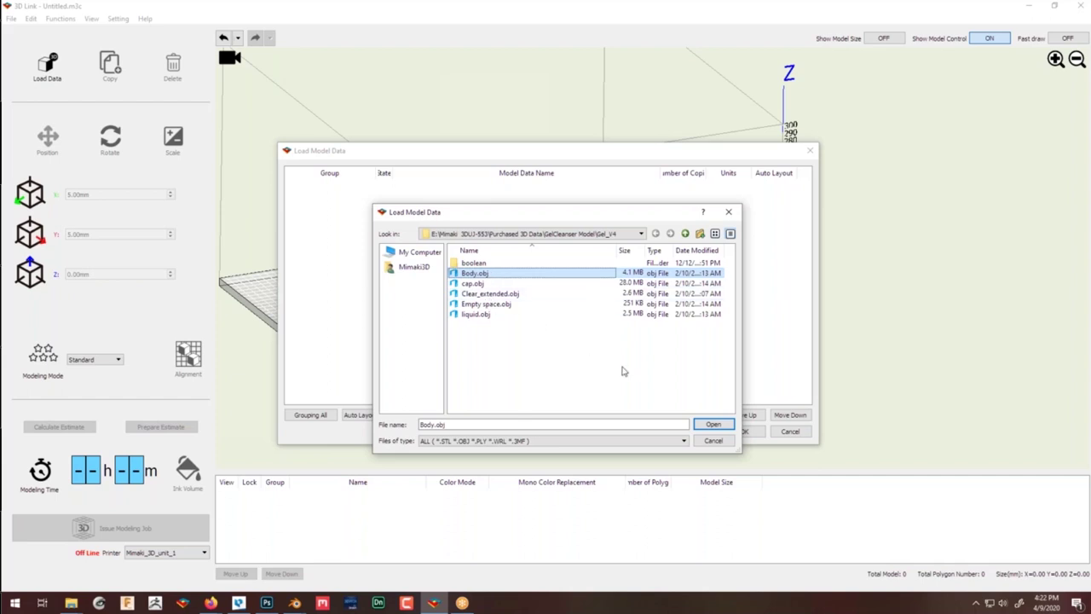
left_click(724, 426)
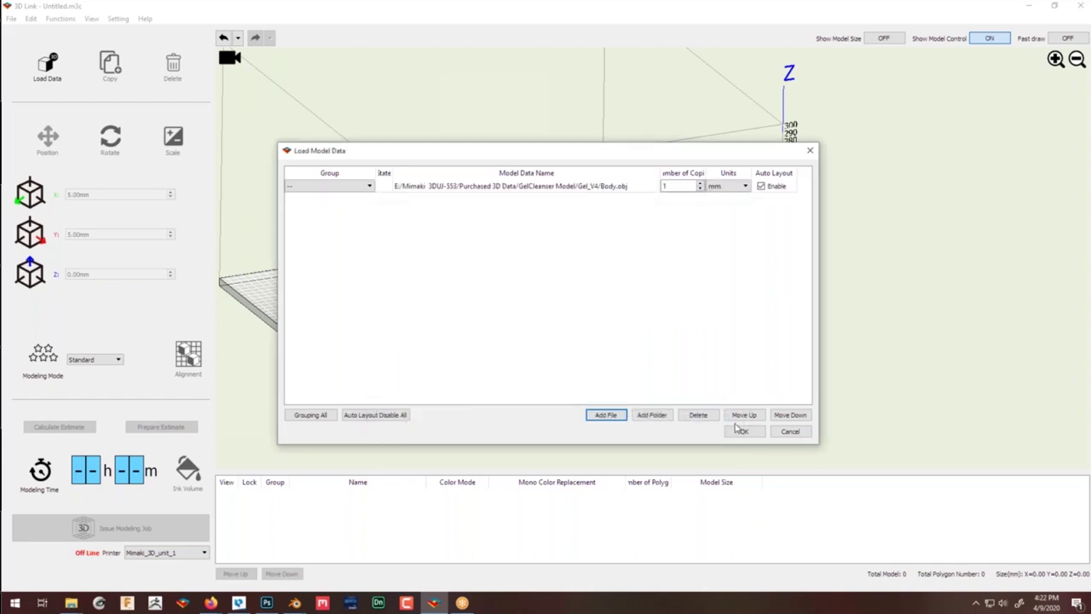
left_click(346, 178)
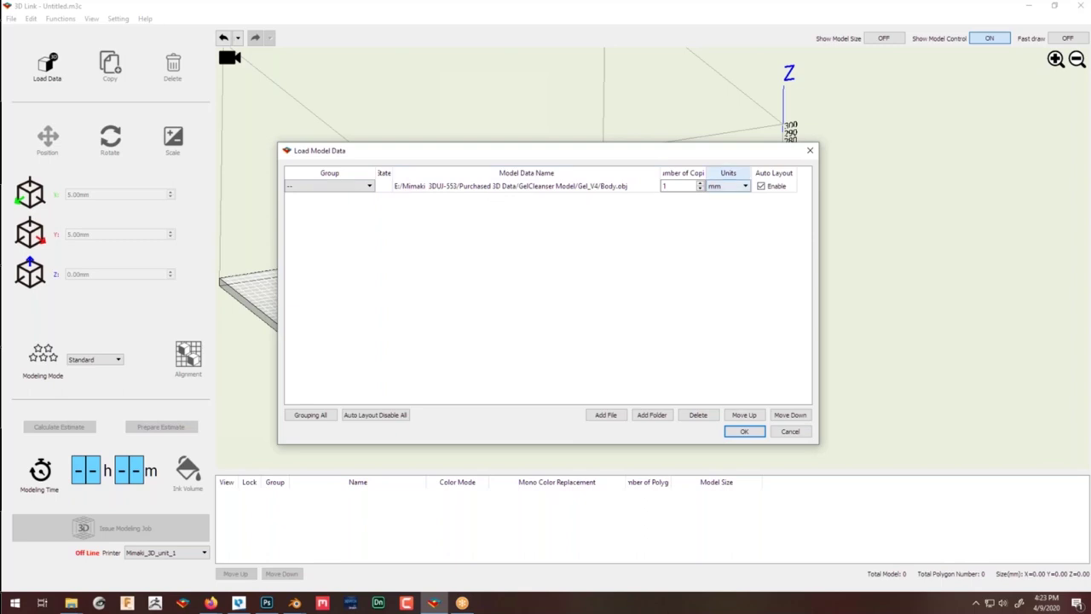
left_click(701, 185)
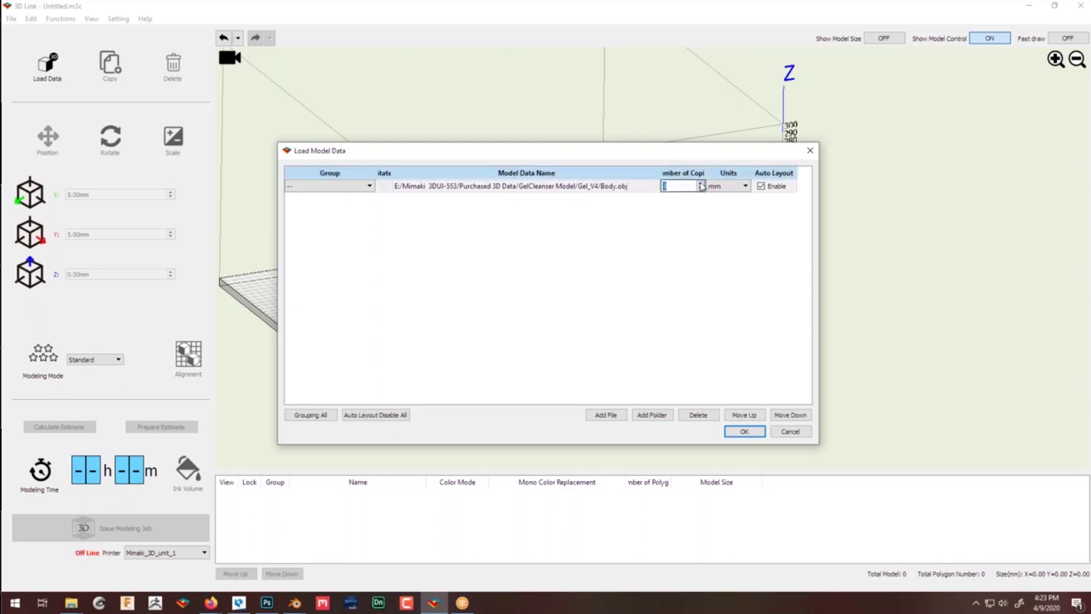
type("5")
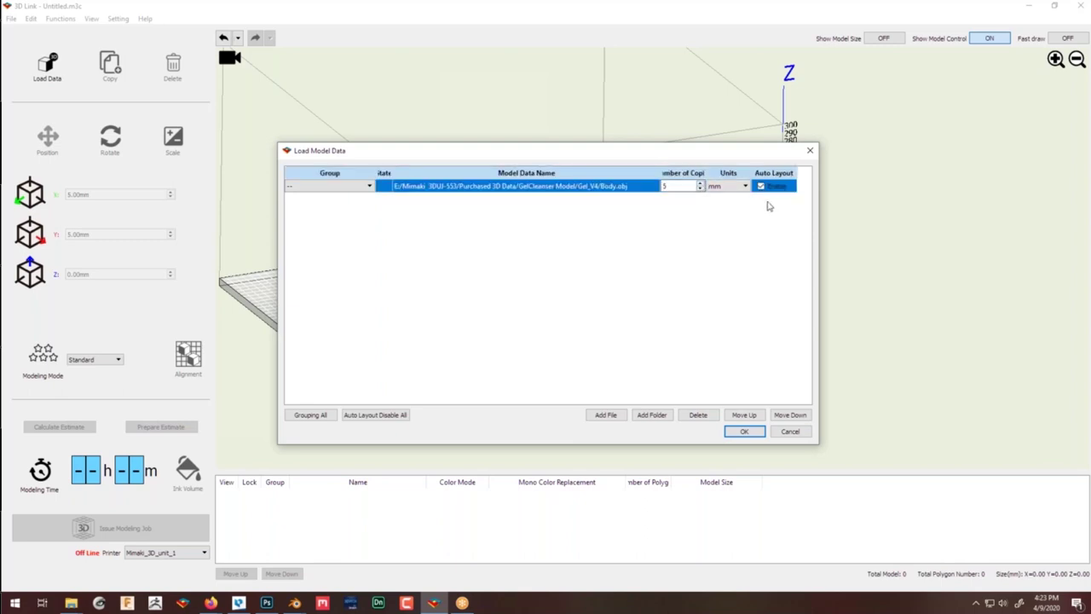
left_click(744, 431)
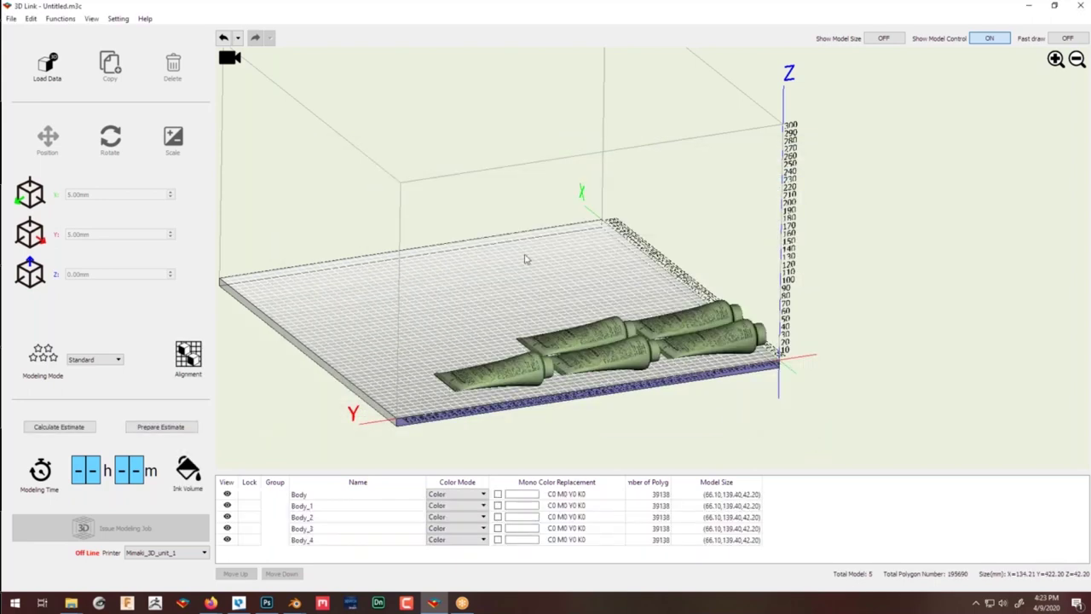
Examine the label texture and automatic layout of the loaded tube bodies on the build platform.
middle_click_drag(513, 249, 463, 308)
scroll(463, 312, "up", 6)
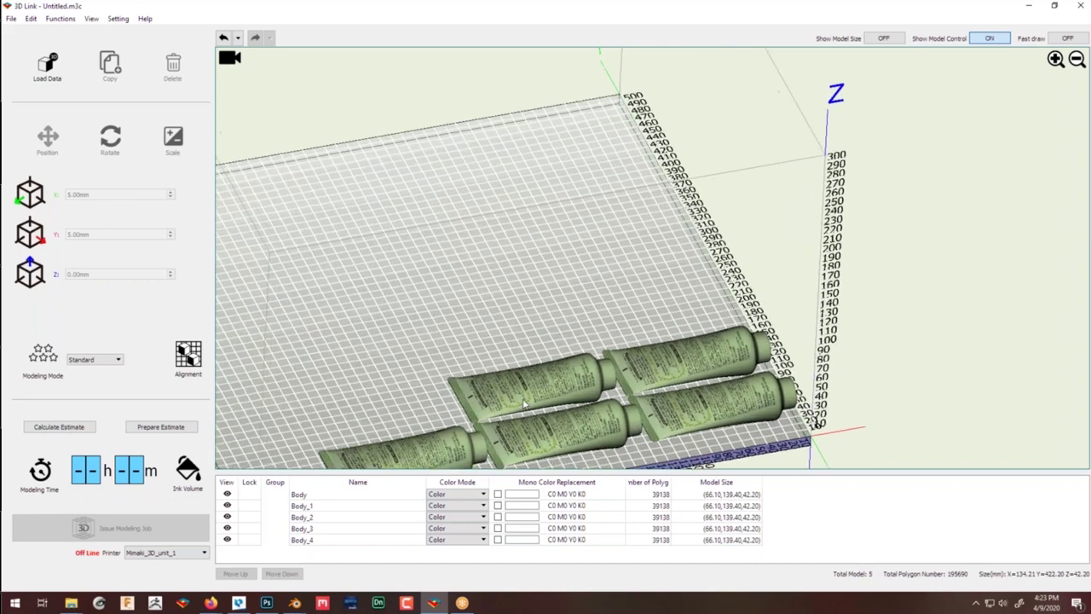
scroll(490, 312, "up", 8)
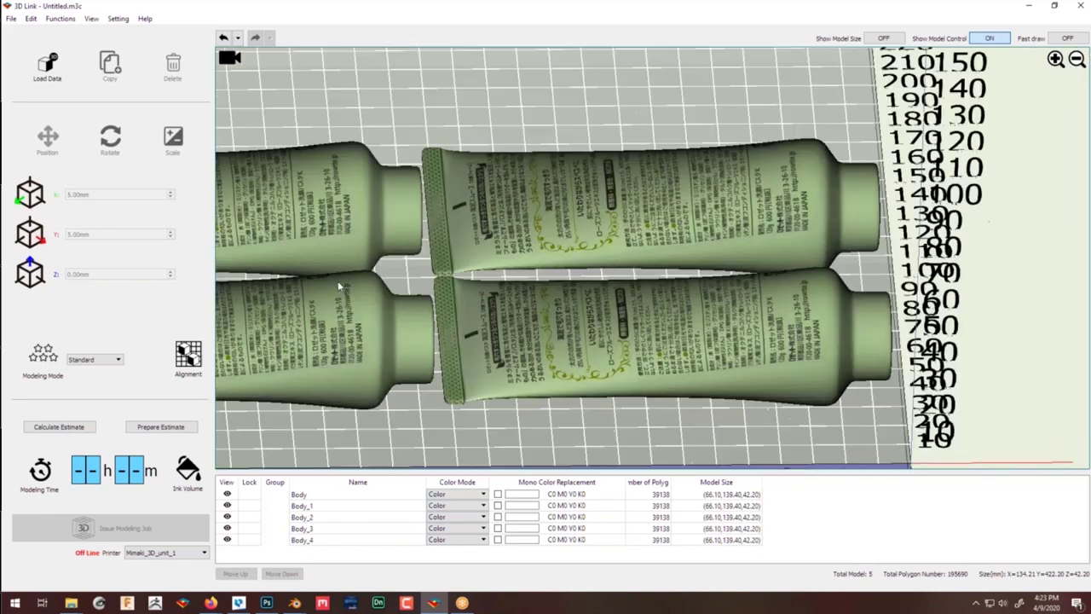
middle_click_drag(338, 287, 632, 226)
scroll(572, 244, "down", 5)
scroll(569, 308, "up", 6)
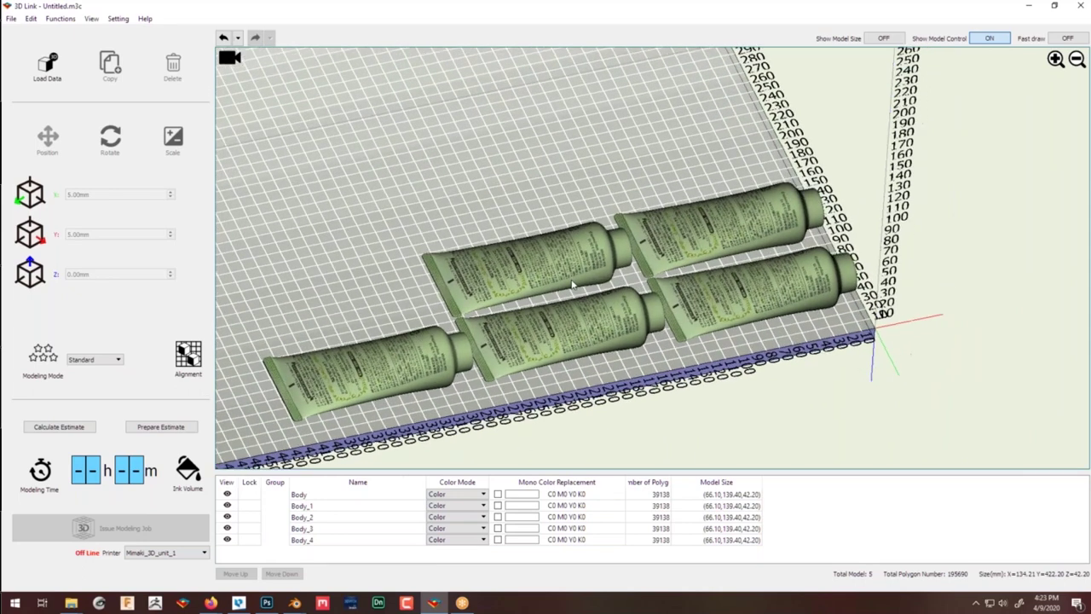
scroll(569, 309, "up", 3)
scroll(566, 281, "down", 6)
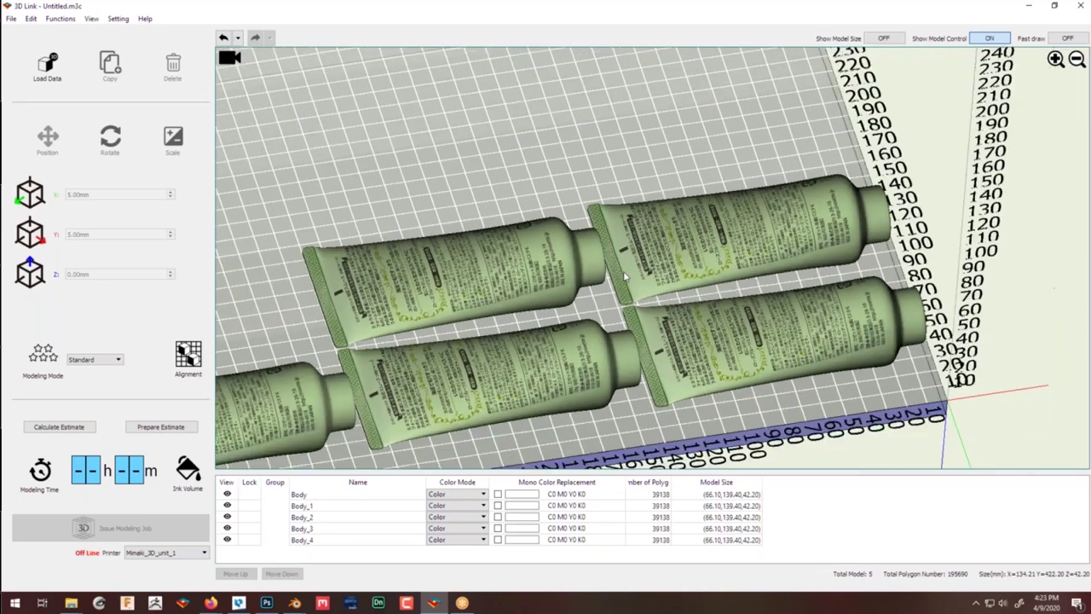
middle_click_drag(561, 252, 604, 256)
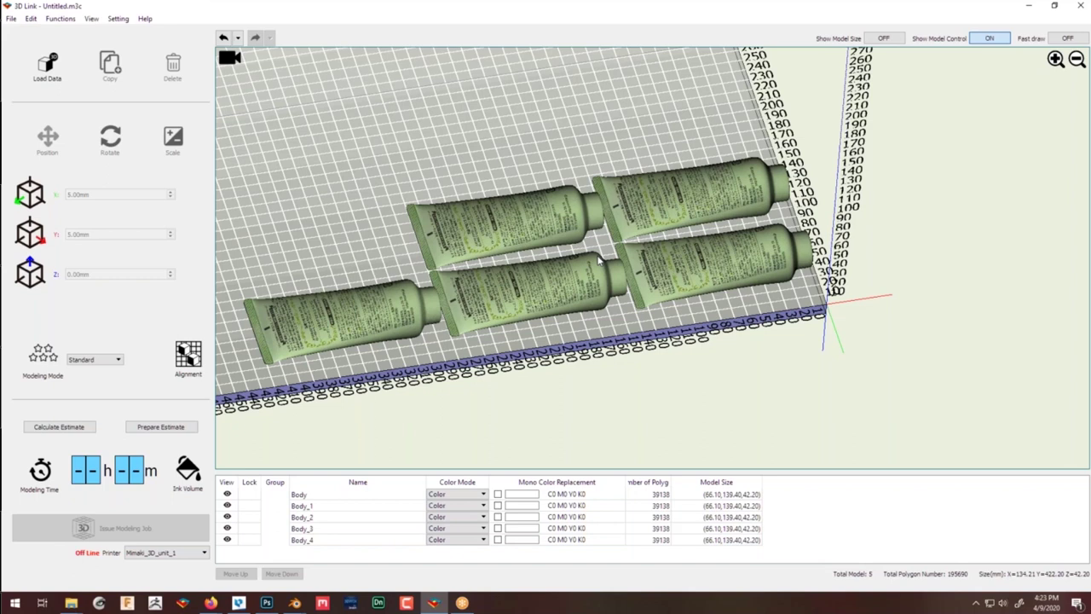
scroll(599, 260, "up", 4)
scroll(553, 245, "down", 4)
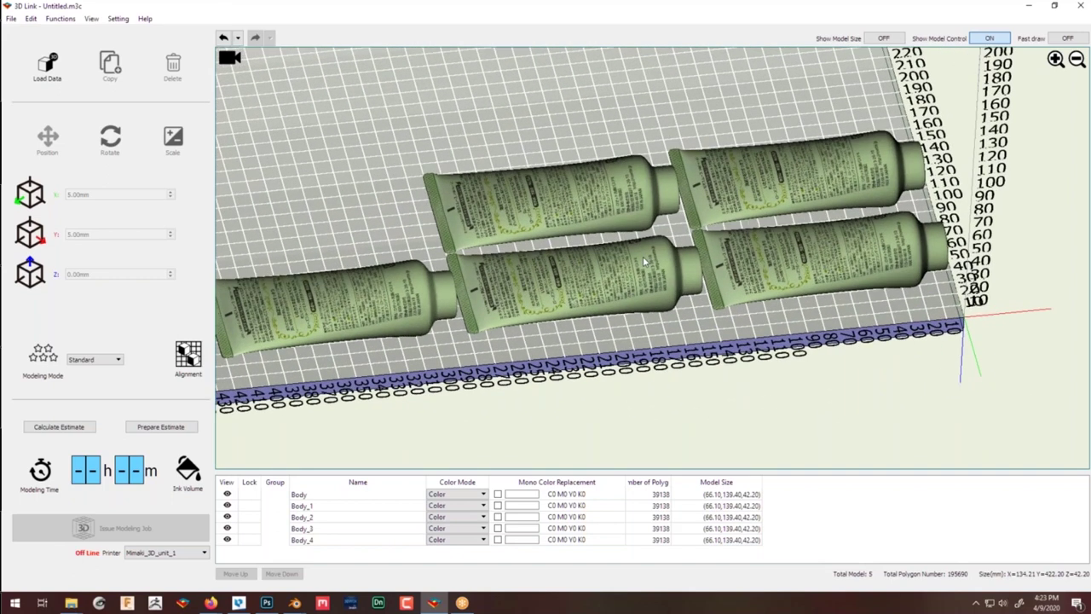
Delete one tube body from the platform and clear all the remaining copies as well.
left_click(538, 282)
scroll(512, 286, "down", 3)
key("Delete")
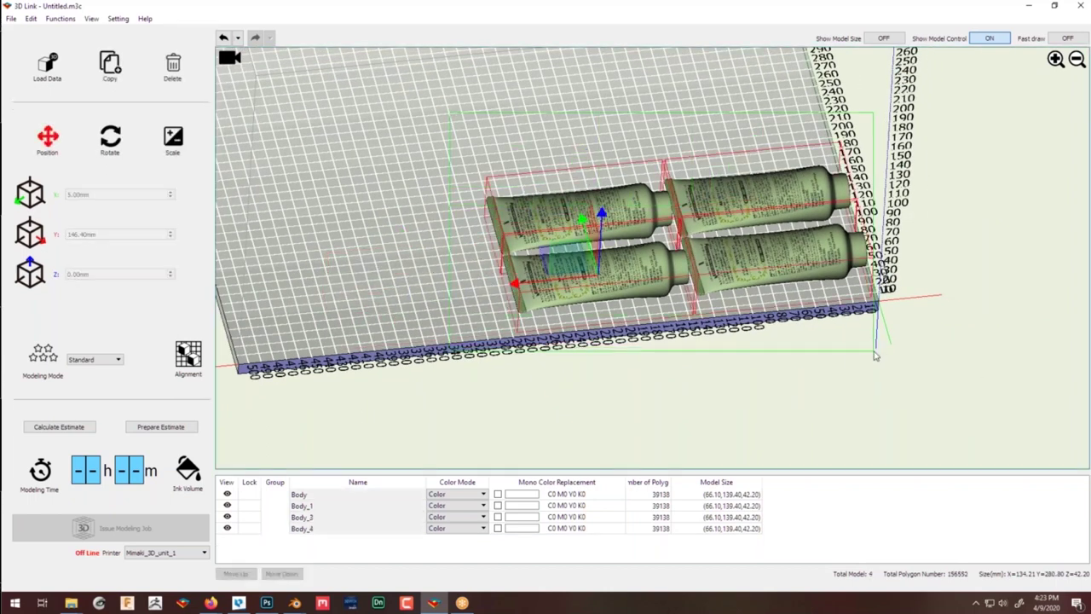
key("Delete")
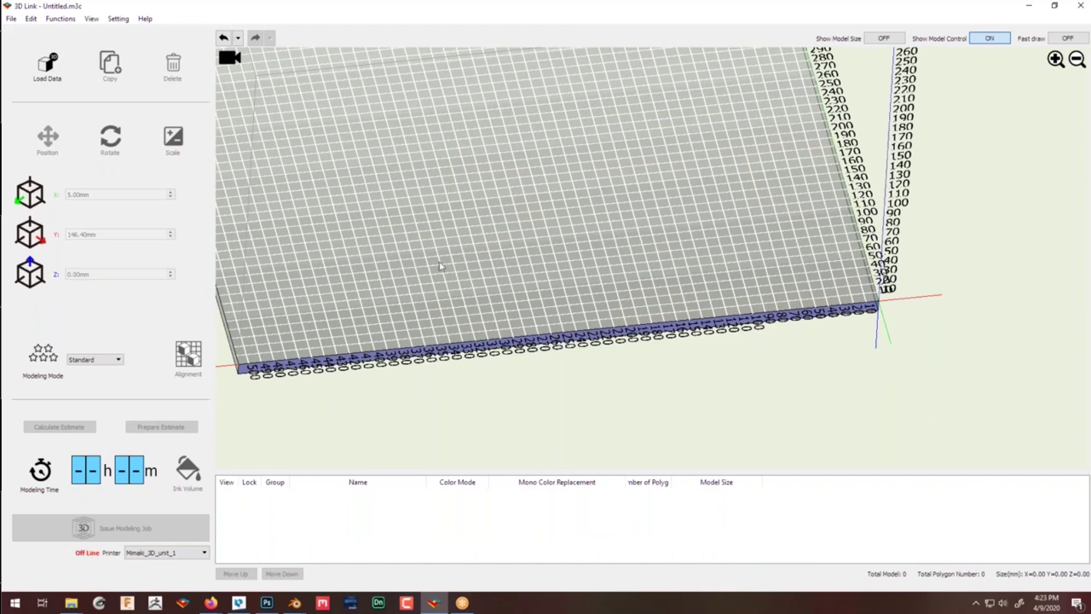
Switch to the Gel_V4 folder in File Explorer and look over its OBJ model files.
middle_click_drag(454, 257, 449, 294)
scroll(448, 294, "down", 2)
left_click_drag(450, 296, 454, 343)
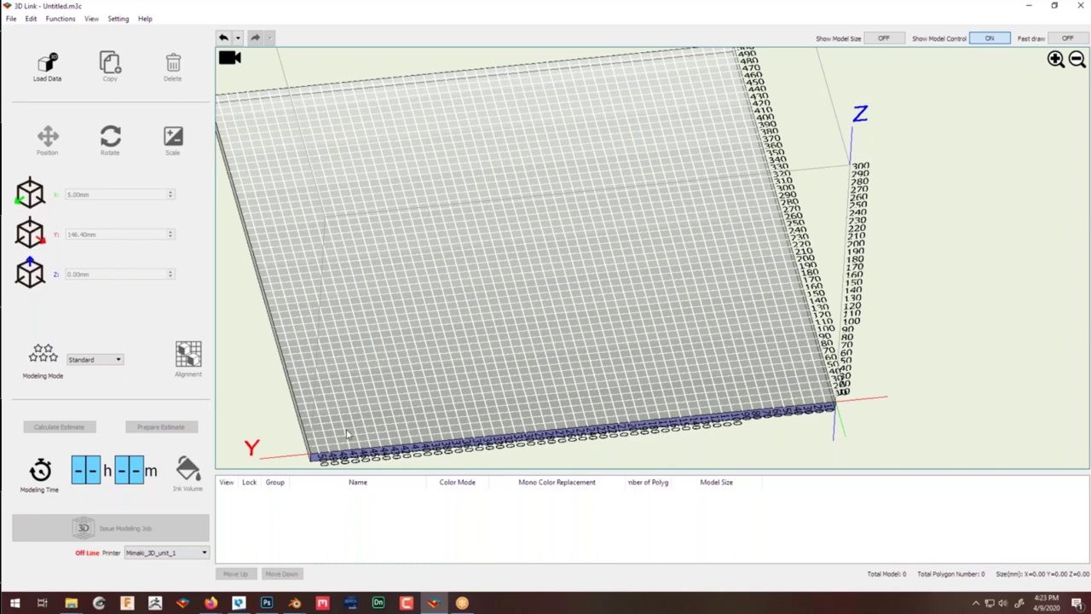
mouse_move(72, 603)
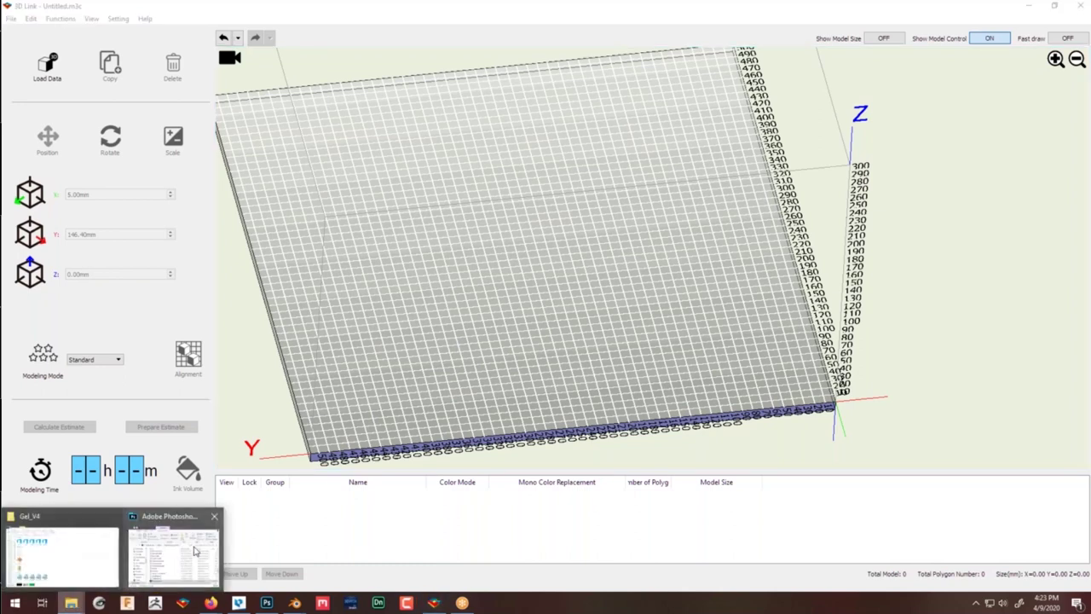
left_click(192, 524)
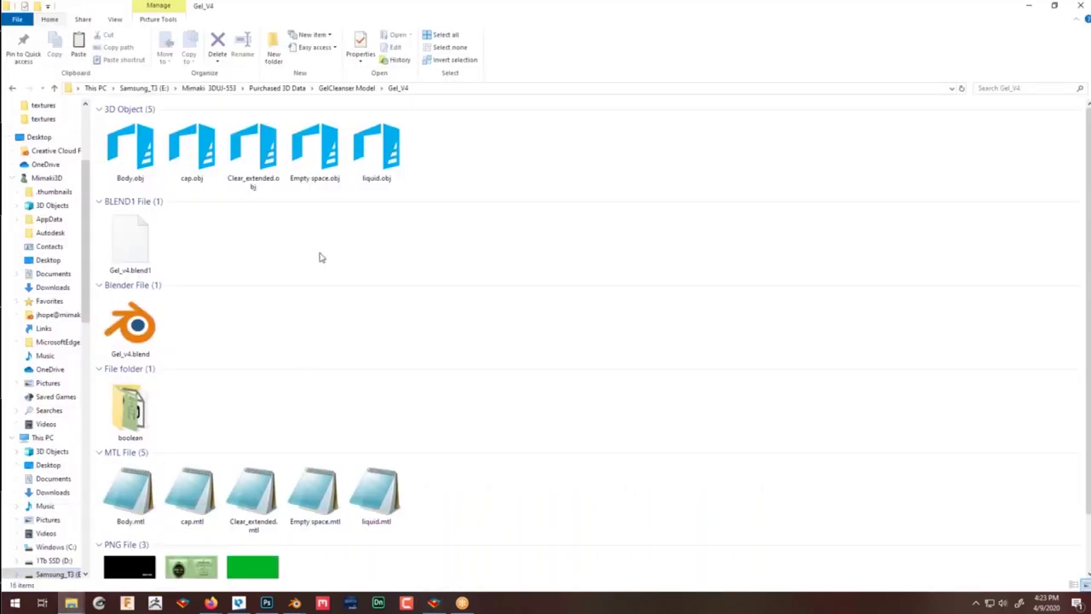
left_click_drag(488, 151, 139, 177)
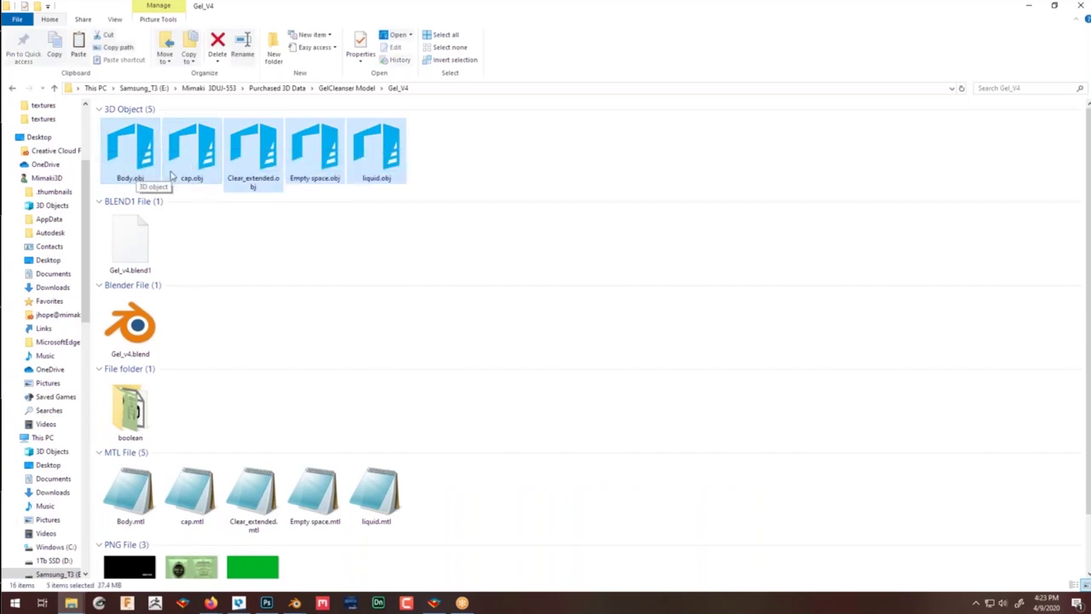
Review the MTL material files and the PNG textures Asset_1@300x(2).png and Gel_Dif.png in the Gel_V4 folder.
scroll(256, 188, "down", 1)
scroll(275, 200, "up", 1)
scroll(205, 195, "down", 1)
scroll(205, 195, "up", 1)
scroll(291, 165, "down", 1)
left_click_drag(471, 452, 106, 474)
left_click(375, 545)
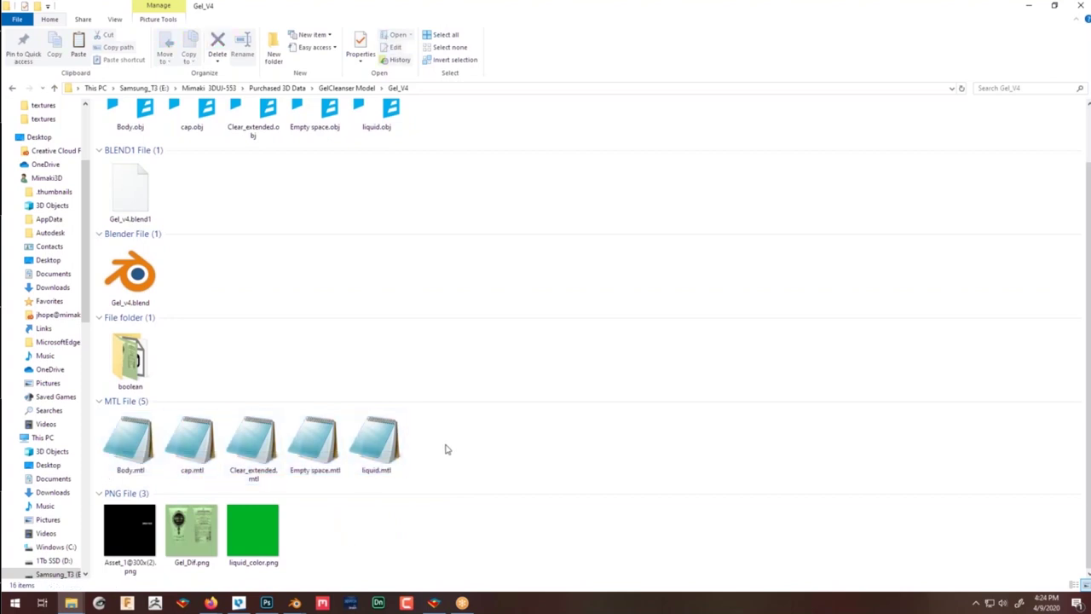
left_click(135, 535)
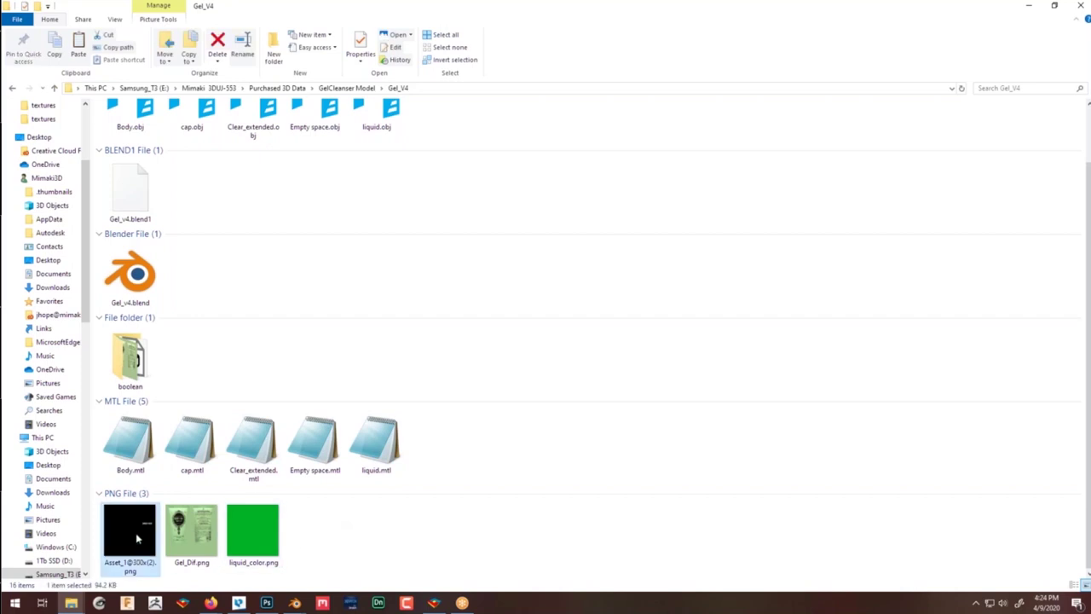
left_click(205, 533)
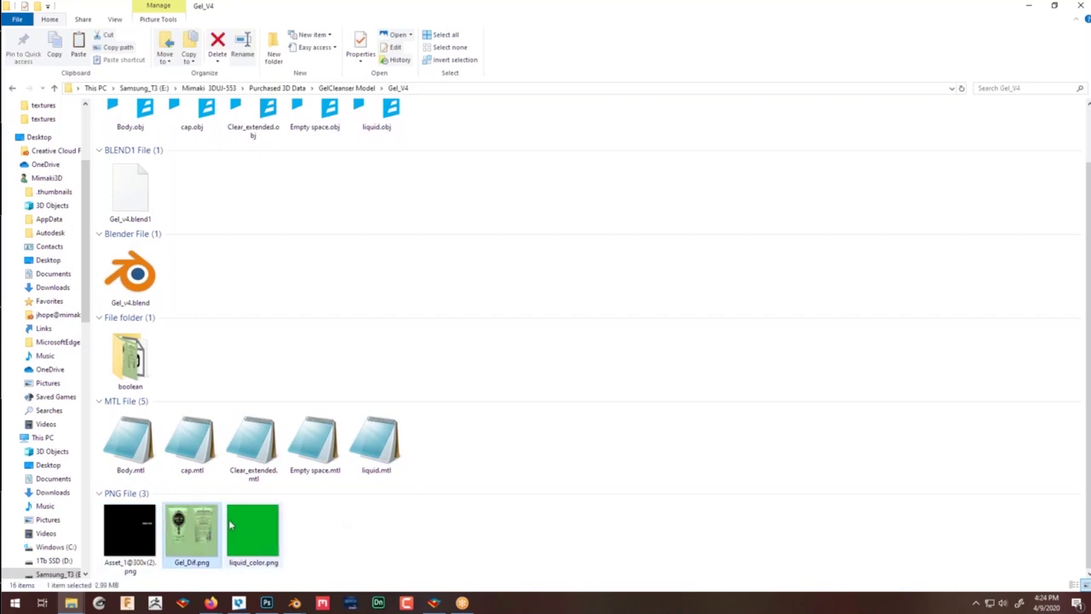
scroll(565, 384, "up", 1)
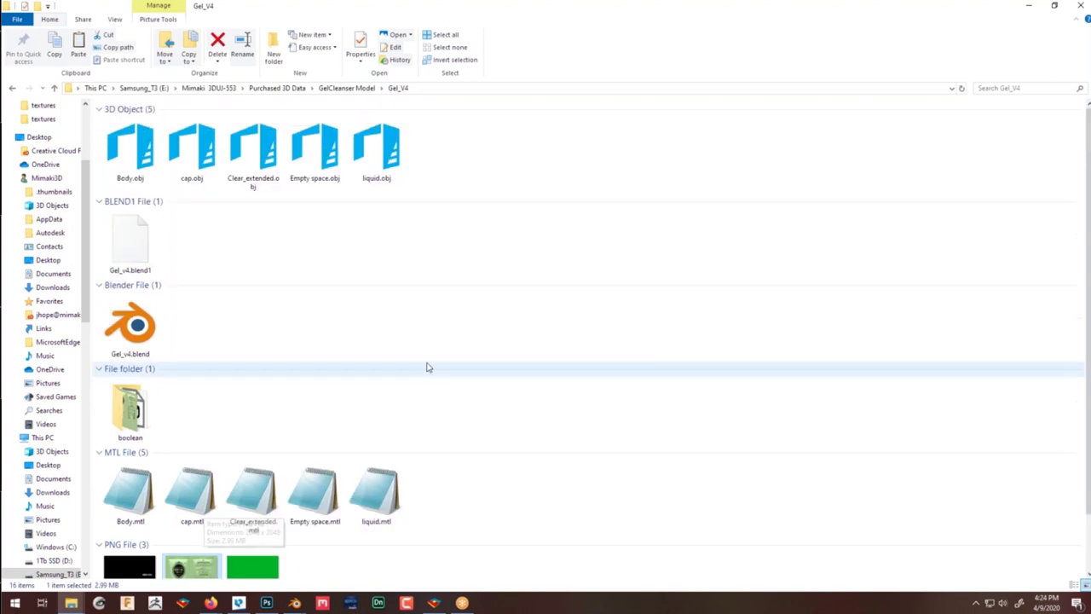
Bring the five OBJ files from Gel_V4 into 3D Link and load them as one group, widening the State column.
left_click_drag(506, 159, 494, 237)
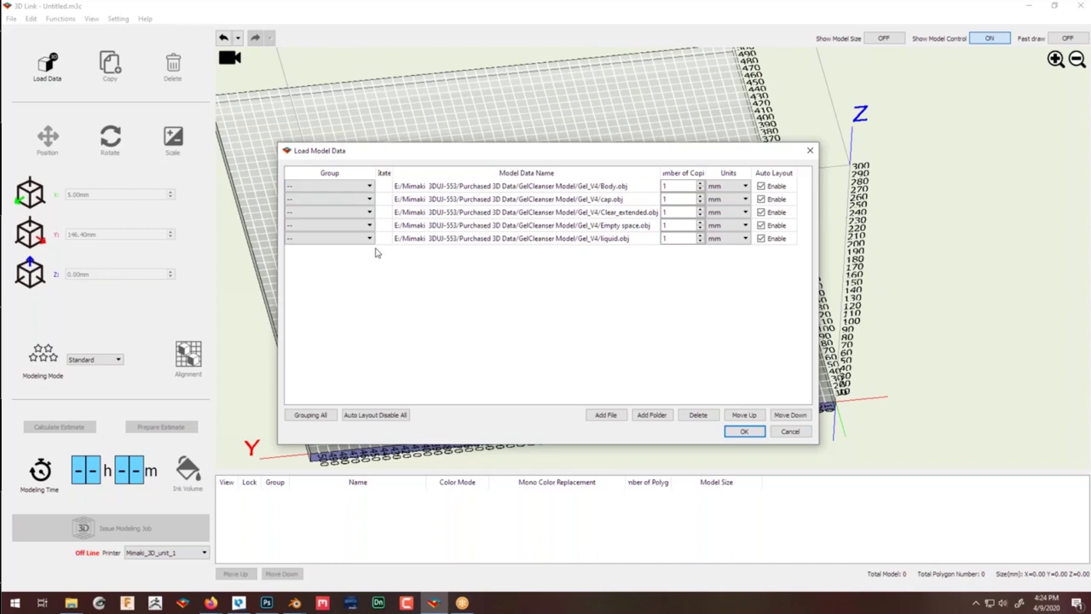
left_click(313, 415)
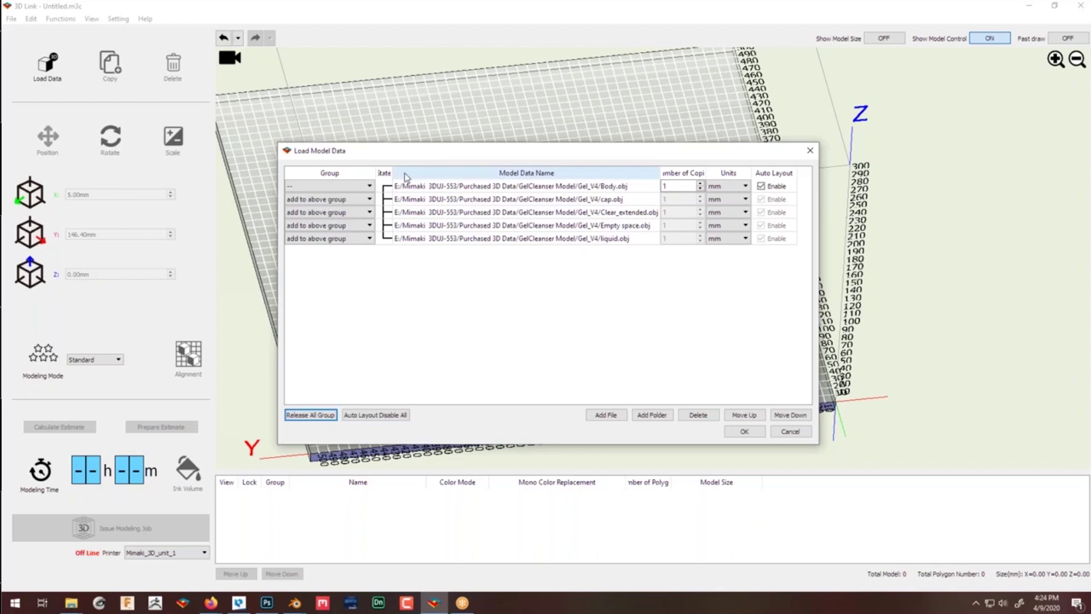
left_click_drag(391, 173, 420, 173)
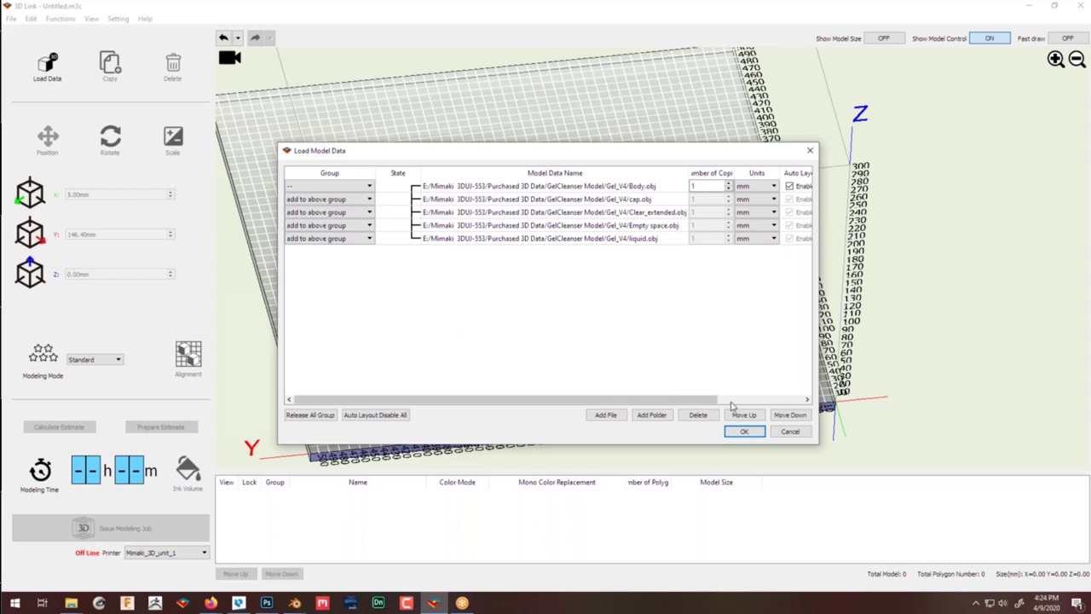
left_click(740, 432)
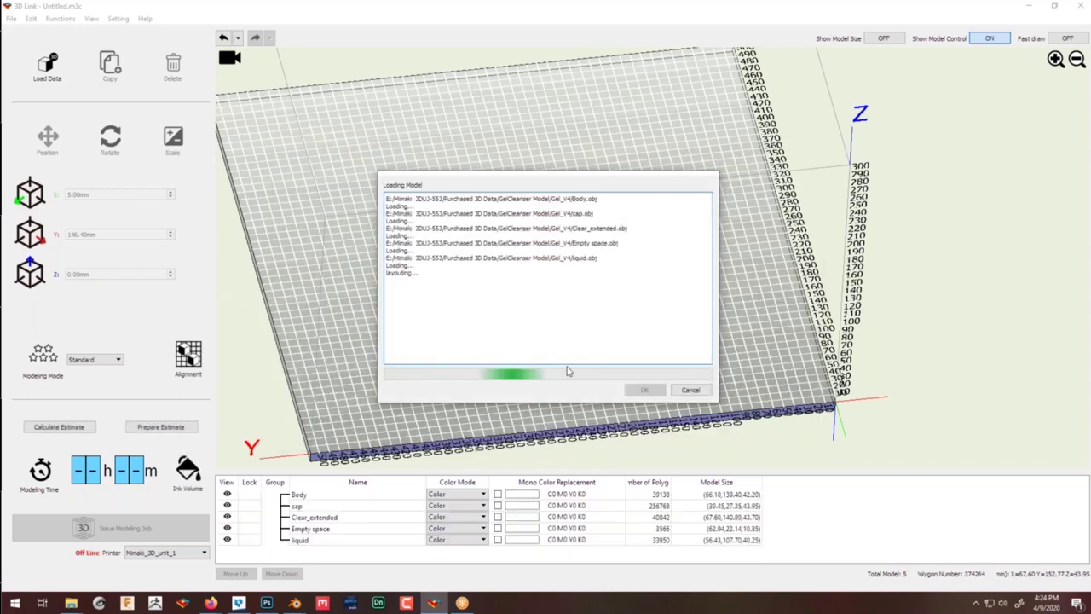
Set the color mode of the Clear_extended part of the loaded tube to Clear.
middle_click_drag(578, 368, 485, 329)
scroll(486, 334, "up", 6)
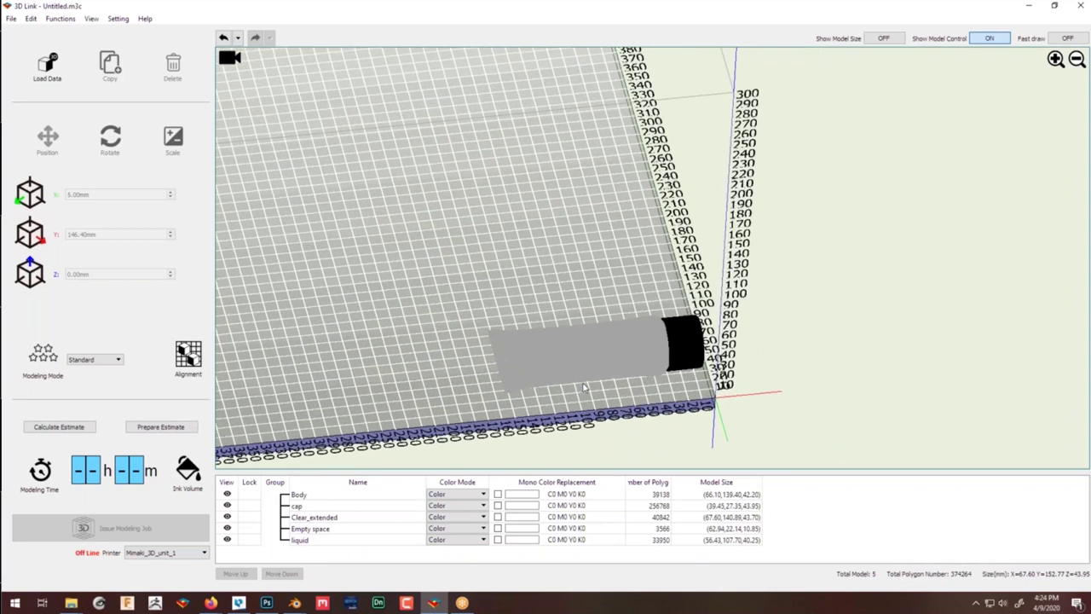
scroll(492, 272, "down", 4)
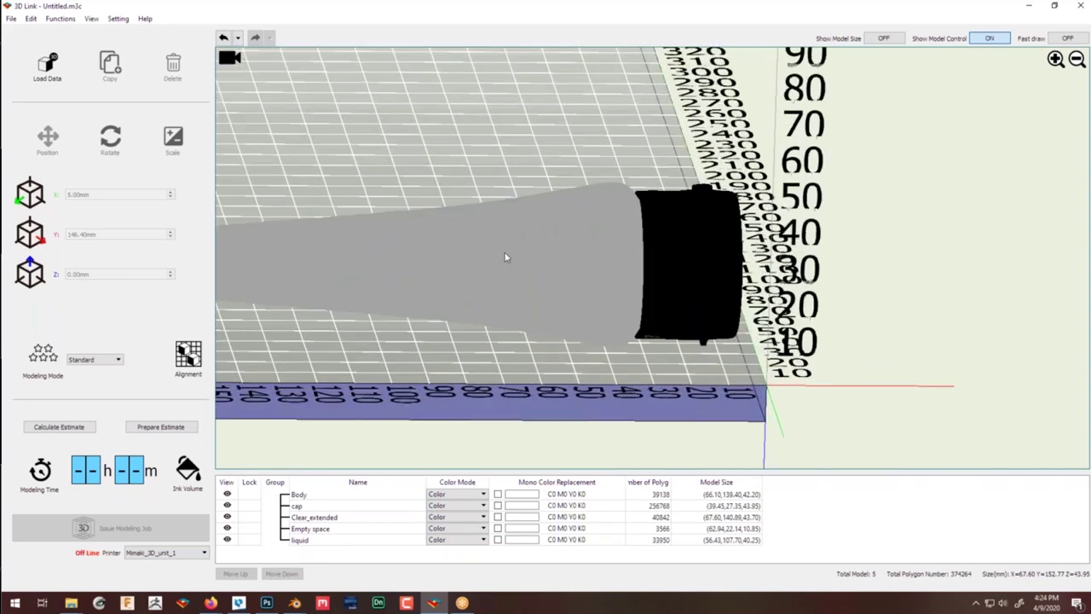
left_click(545, 241)
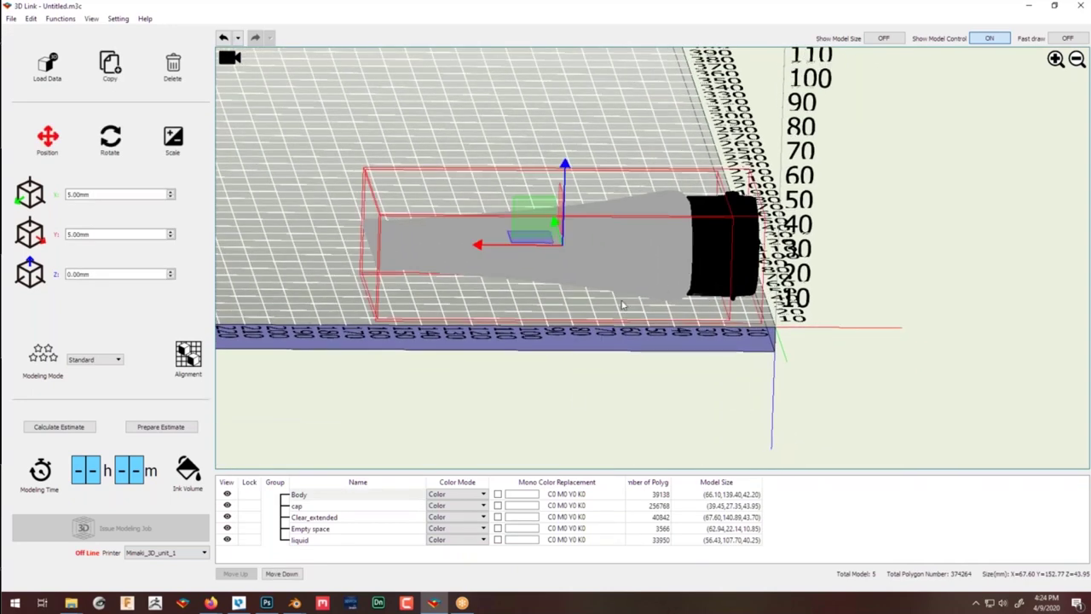
left_click(369, 506)
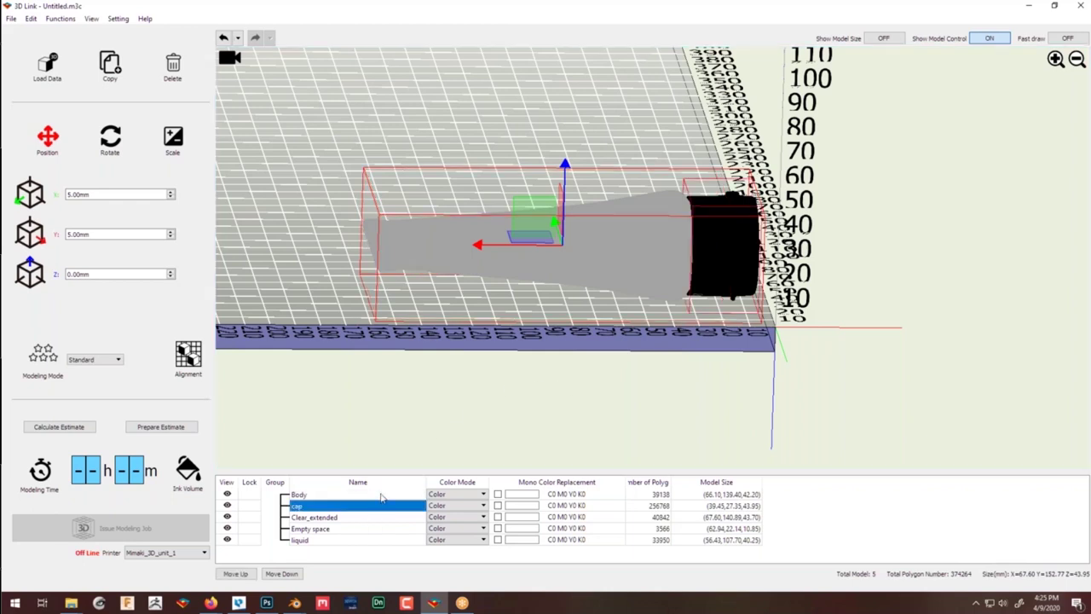
left_click(375, 495)
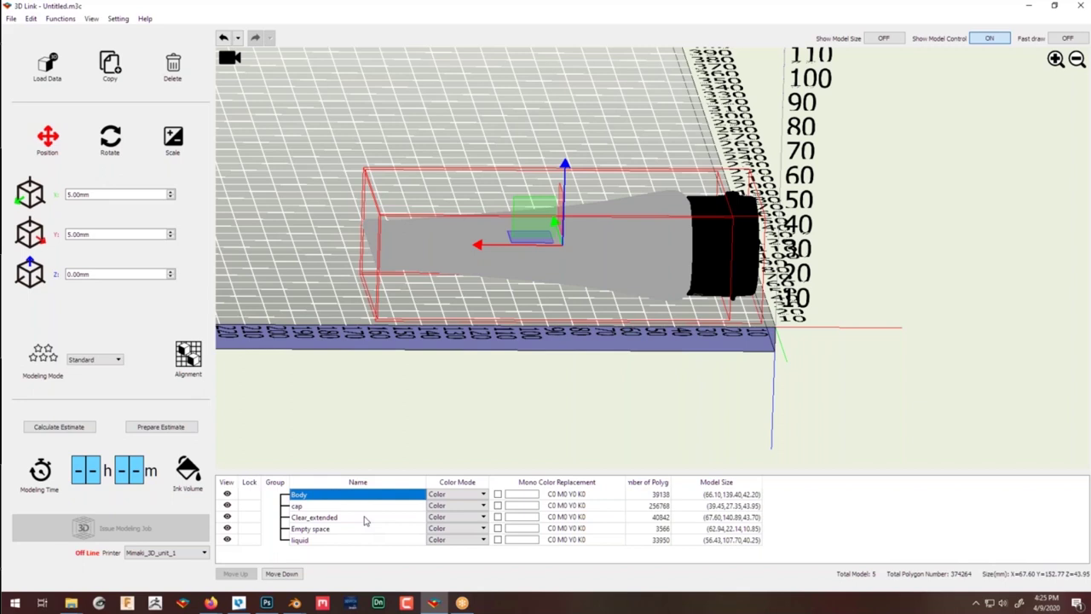
left_click(365, 517)
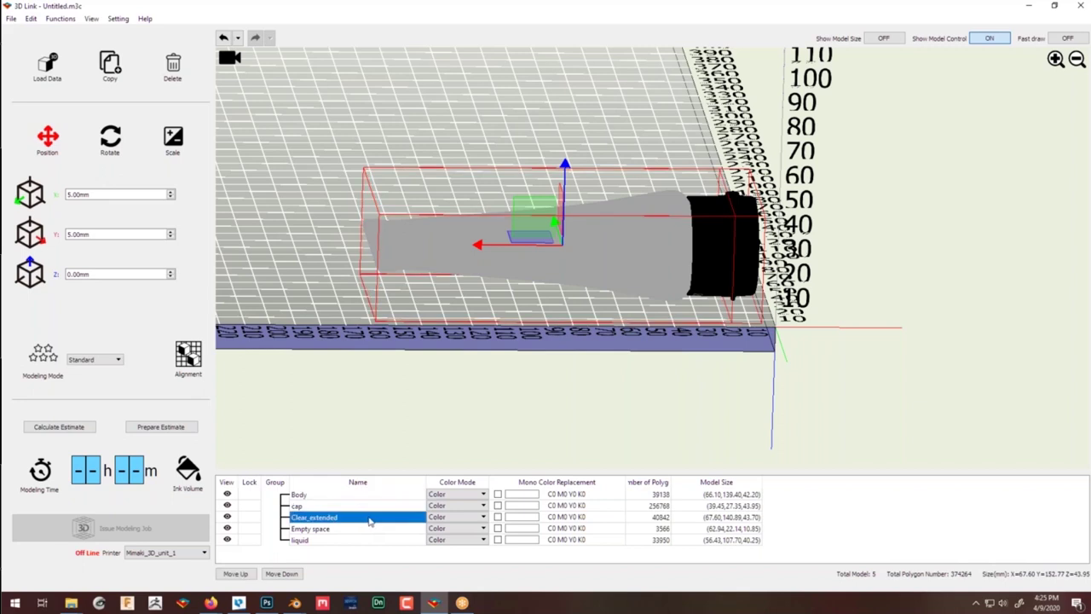
left_click(459, 521)
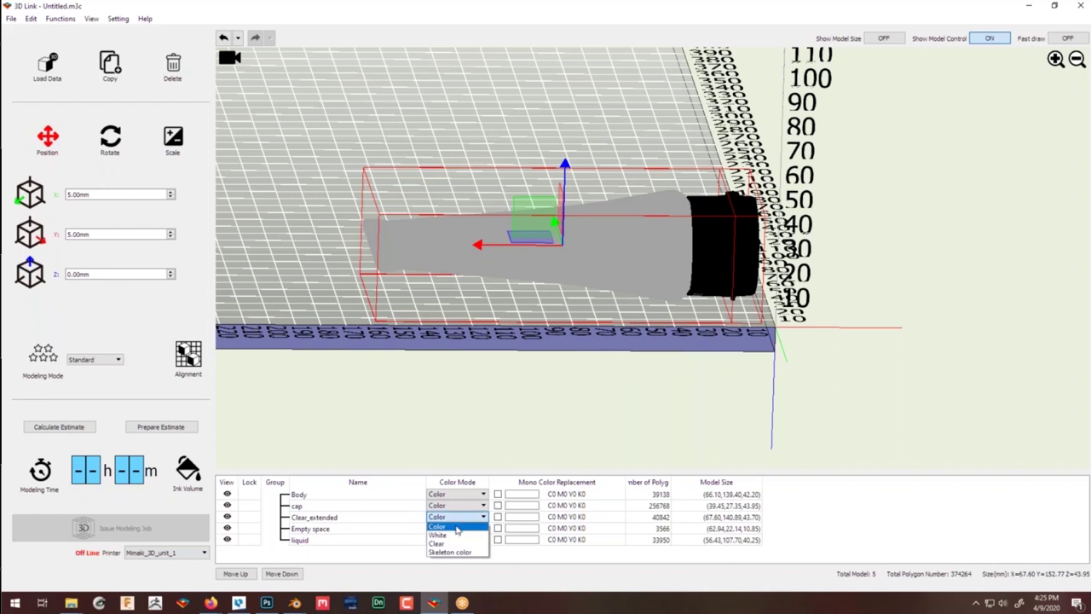
left_click(444, 544)
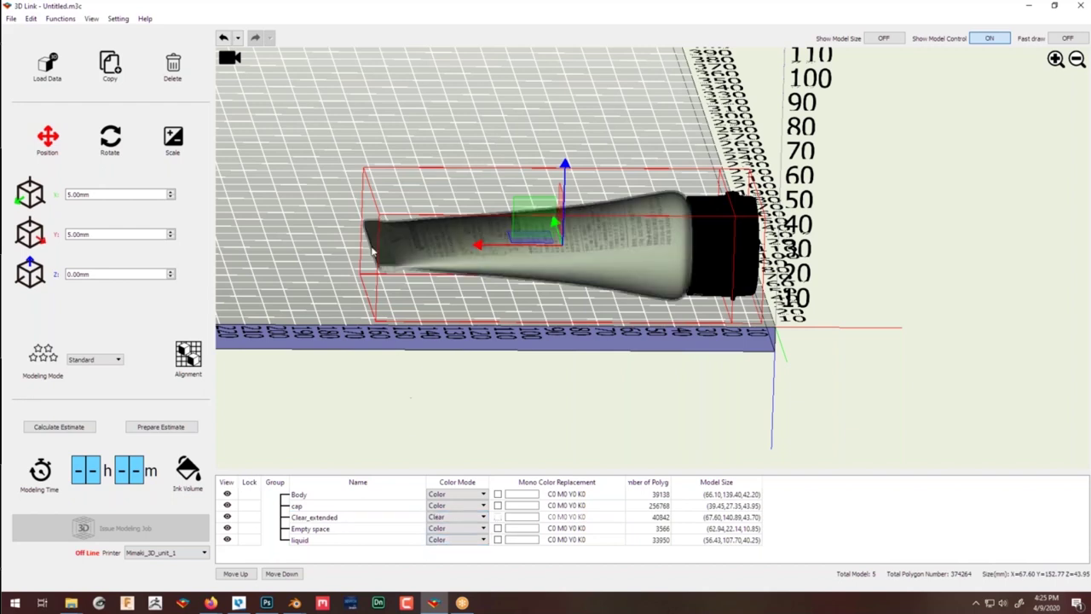
Examine the clear outer layer around the tube and its printed label, from the crimped end to the cap.
left_click(379, 226)
scroll(382, 228, "up", 5)
middle_click_drag(383, 224, 469, 318)
left_click_drag(436, 222, 377, 311)
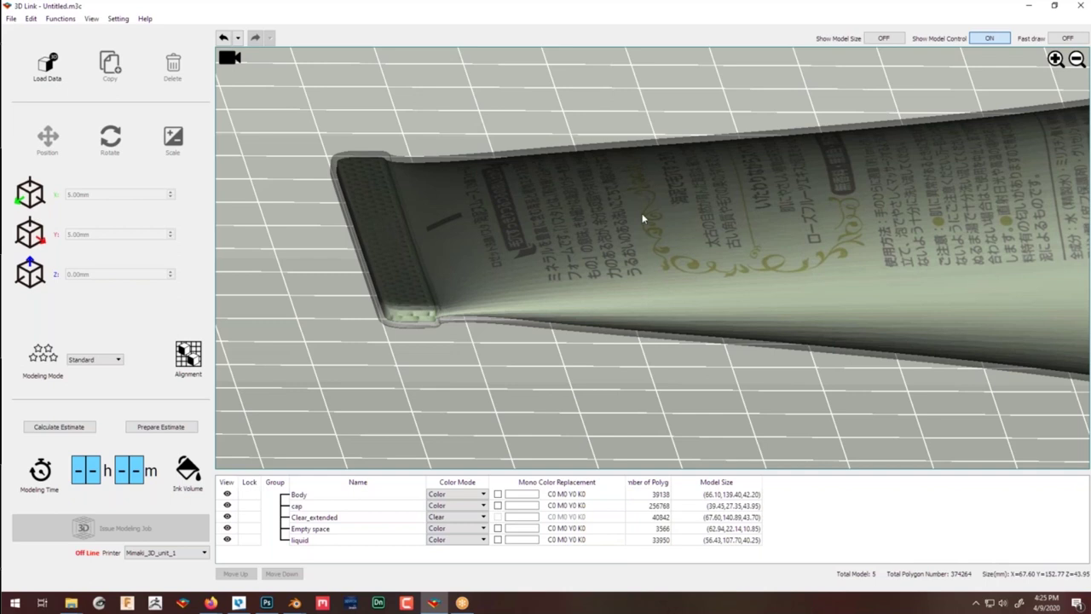
scroll(642, 214, "down", 4)
scroll(643, 217, "up", 1)
middle_click_drag(669, 235, 376, 221)
middle_click_drag(642, 273, 577, 270)
scroll(577, 270, "down", 3)
scroll(582, 262, "up", 1)
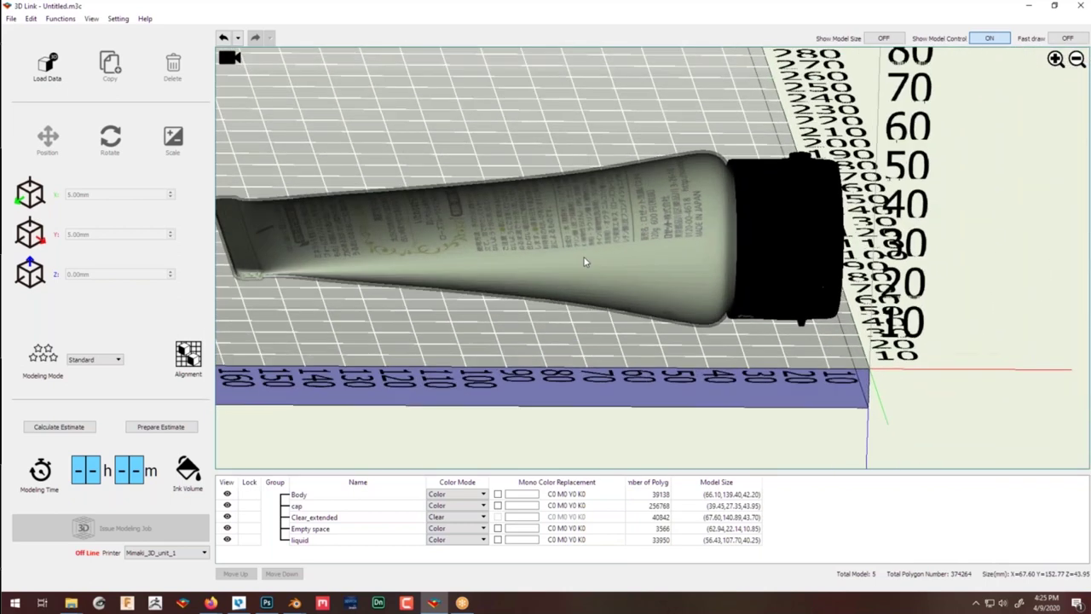
scroll(585, 262, "up", 1)
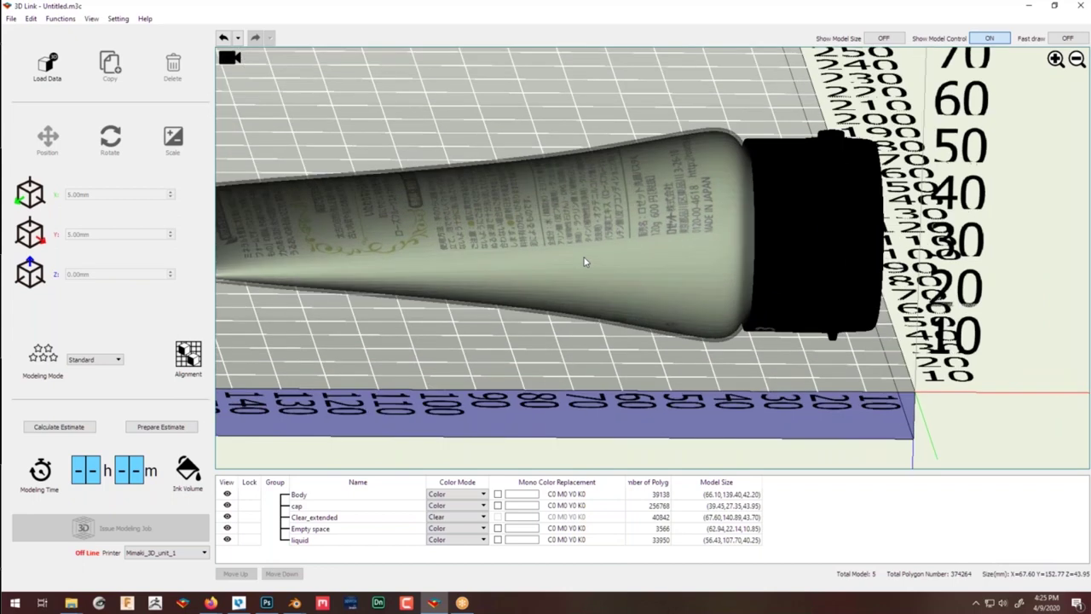
scroll(584, 262, "up", 3)
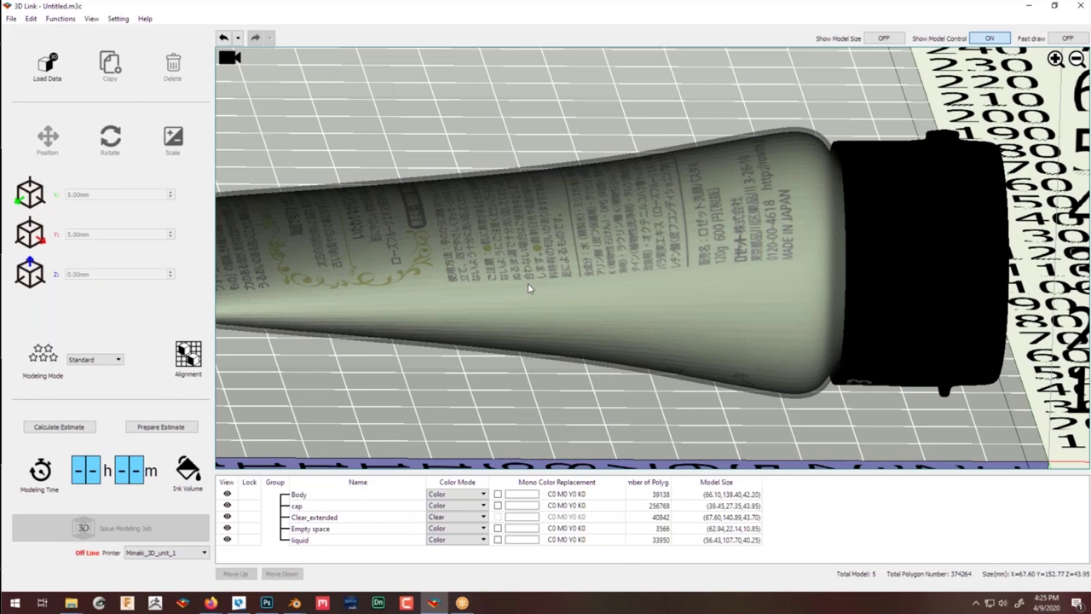
scroll(544, 294, "down", 3)
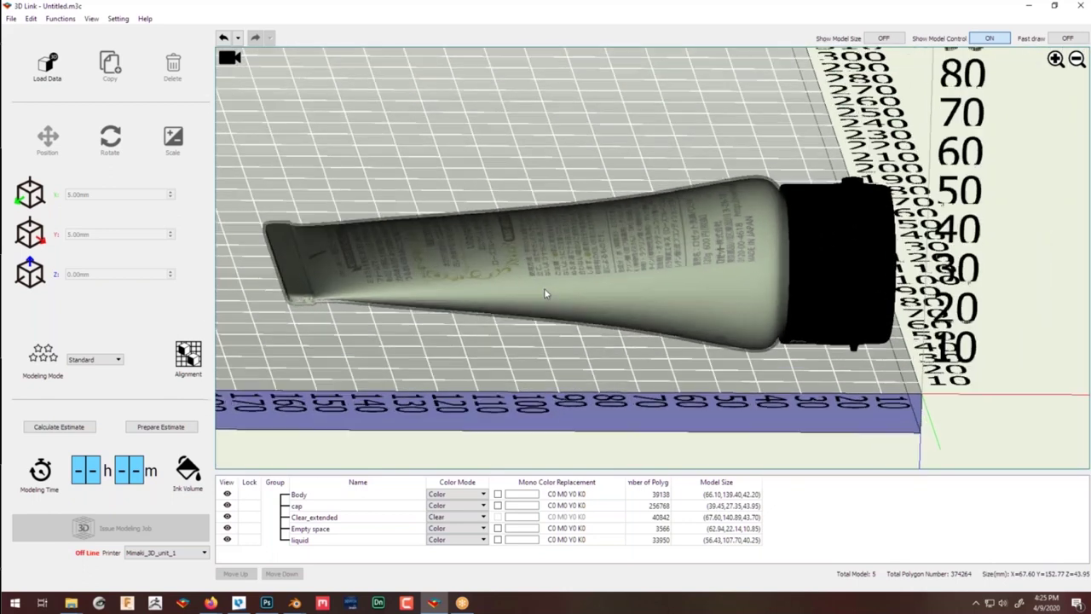
scroll(546, 294, "up", 2)
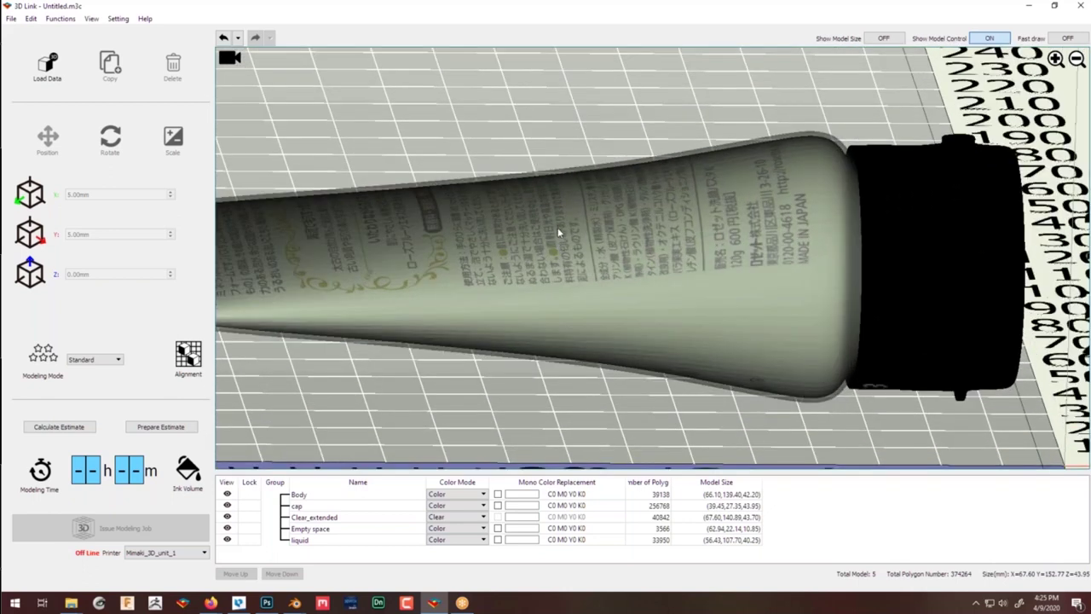
scroll(559, 231, "down", 3)
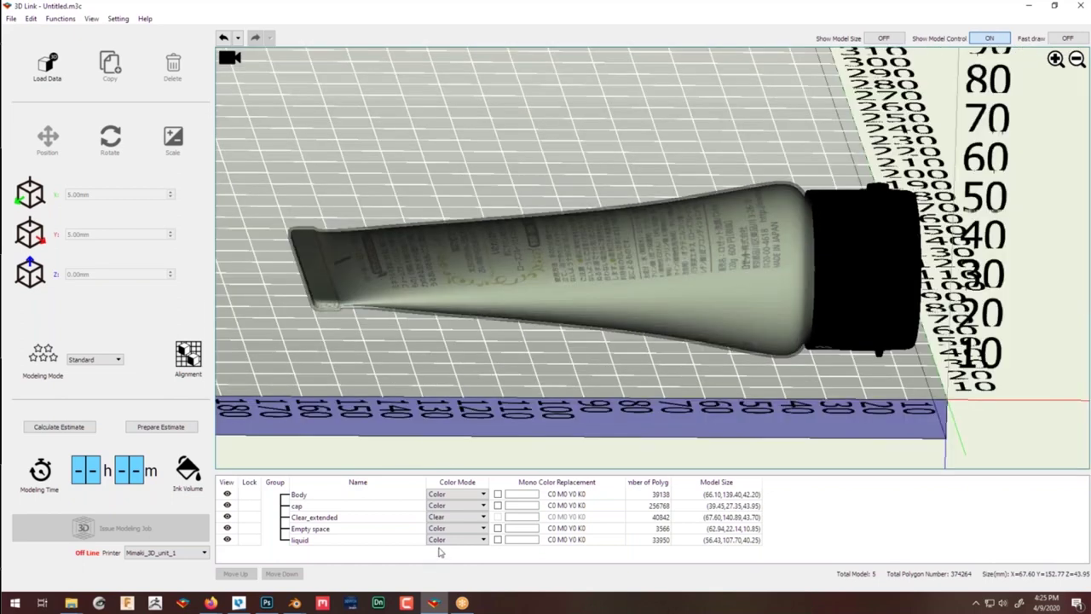
Set the color mode of the Body part to Skeleton color.
middle_click_drag(566, 340, 494, 320)
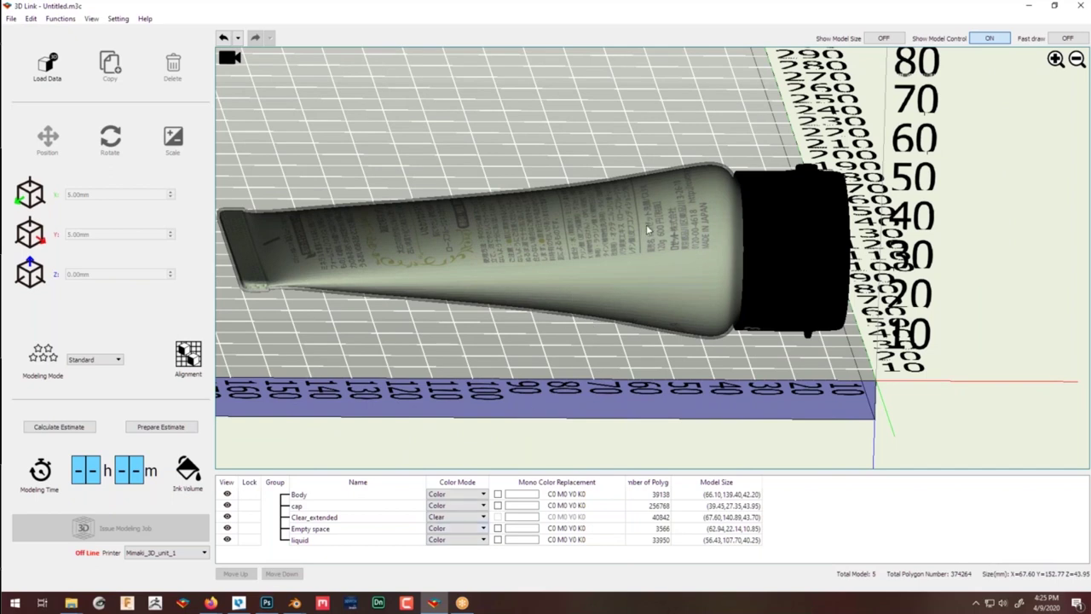
middle_click_drag(625, 229, 639, 228)
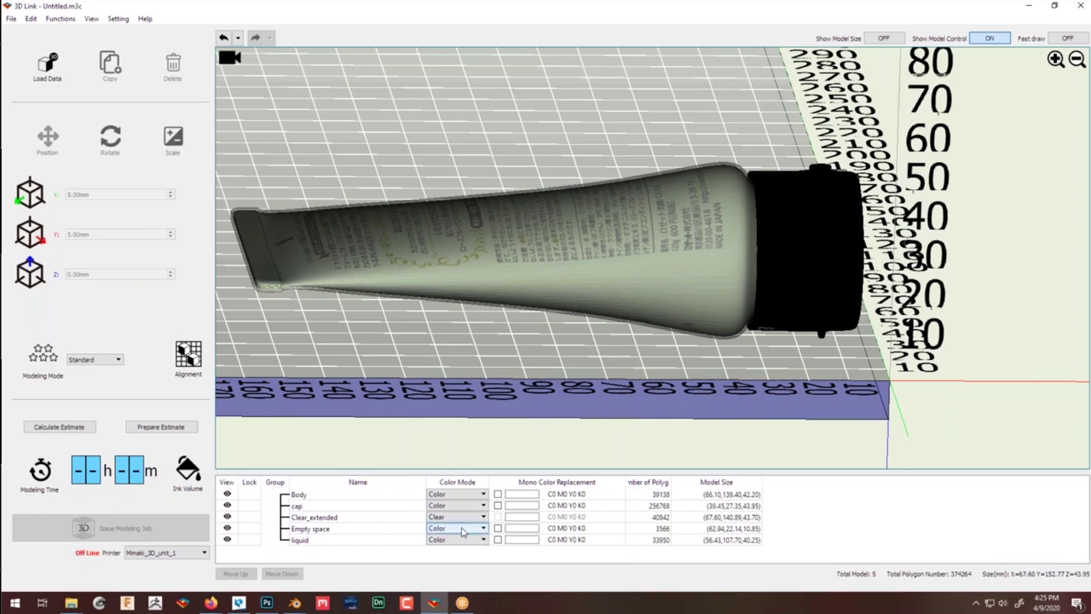
left_click(466, 498)
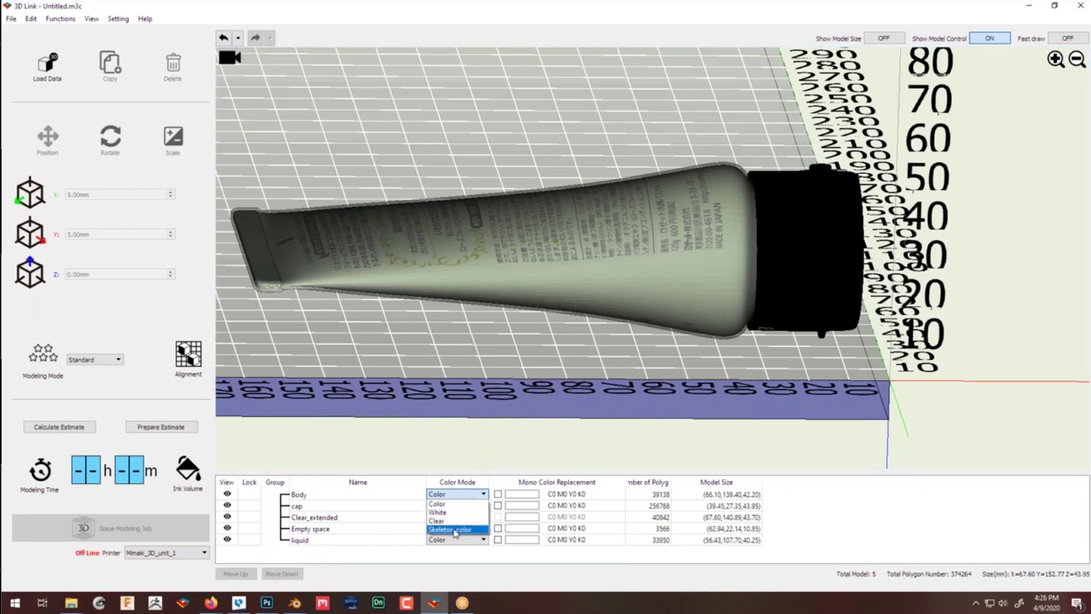
left_click(456, 530)
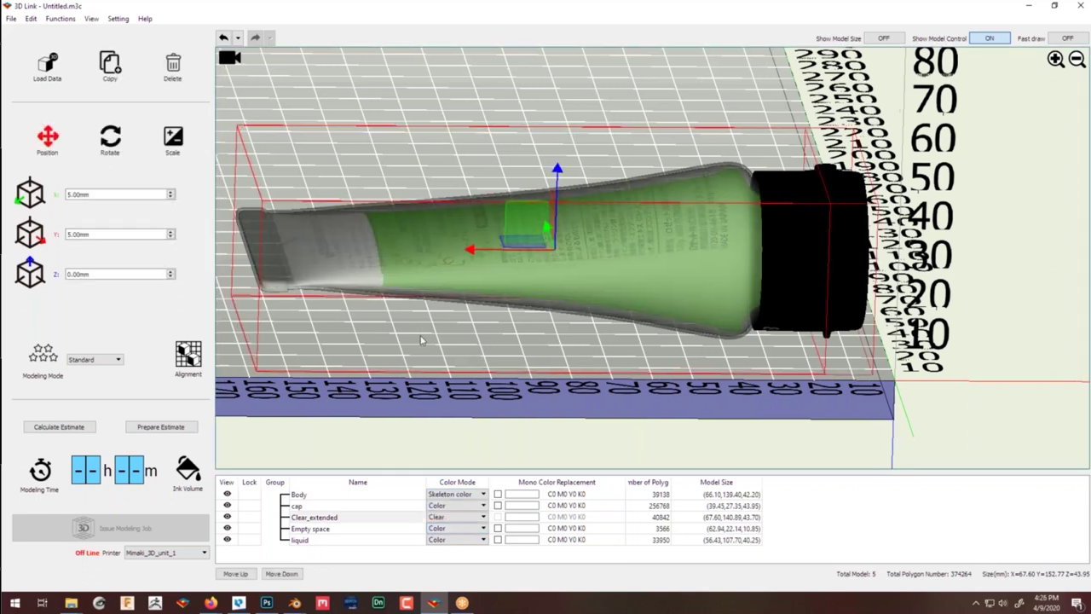
Set the color mode of the Empty space part near the tube's crimped end to Clear.
scroll(420, 340, "up", 5)
scroll(495, 329, "down", 4)
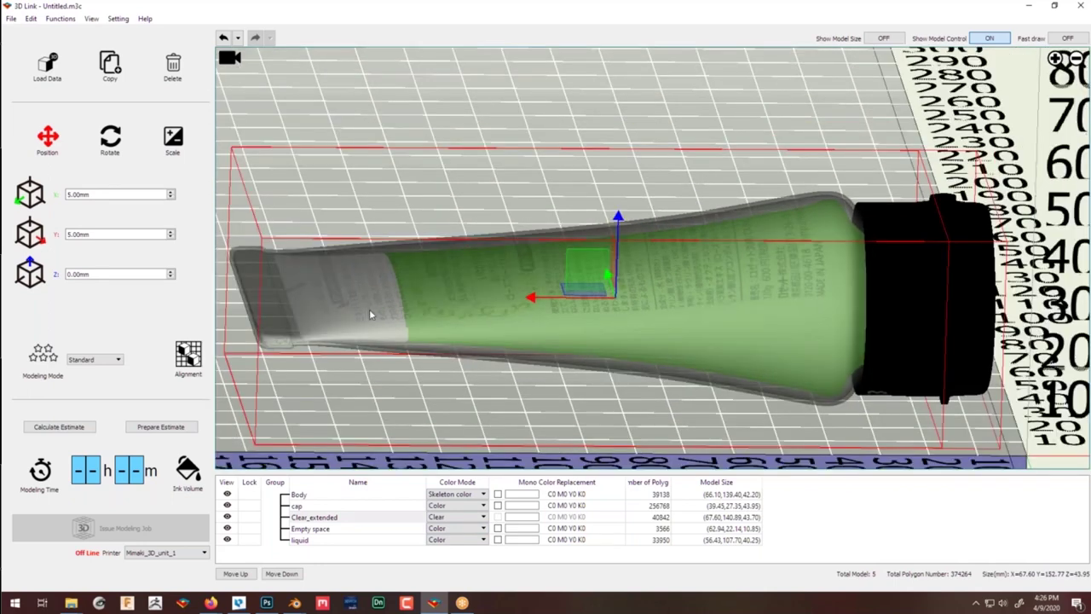
scroll(409, 313, "up", 2)
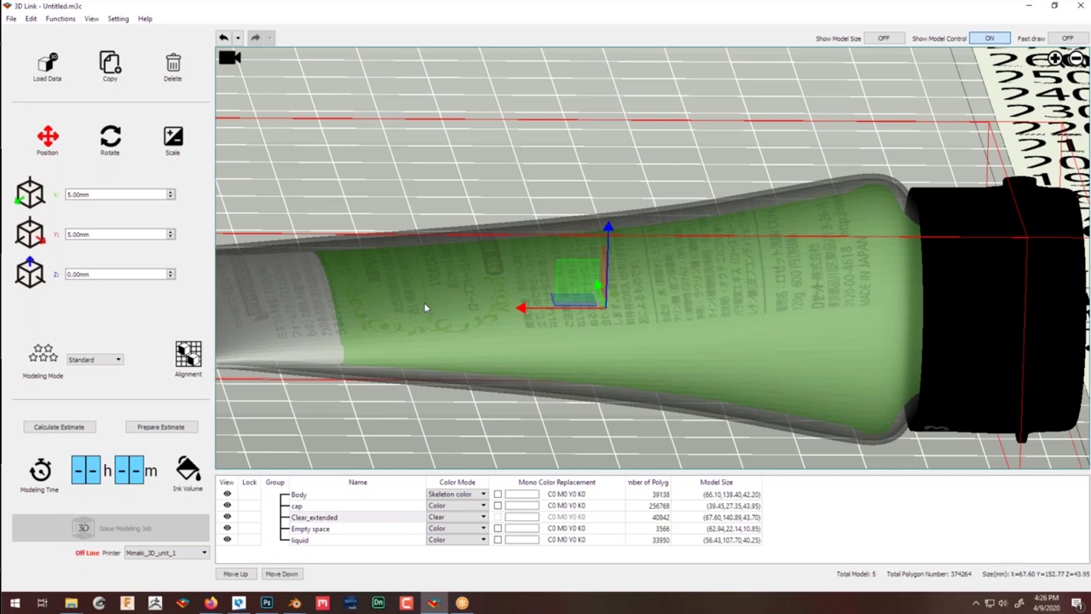
scroll(424, 302, "down", 2)
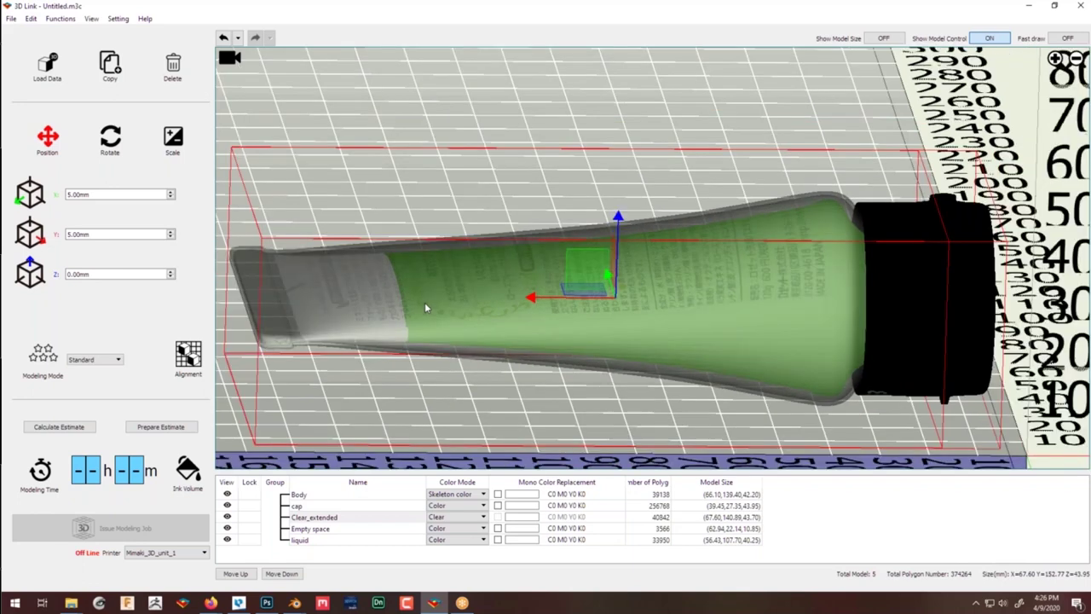
scroll(425, 308, "up", 1)
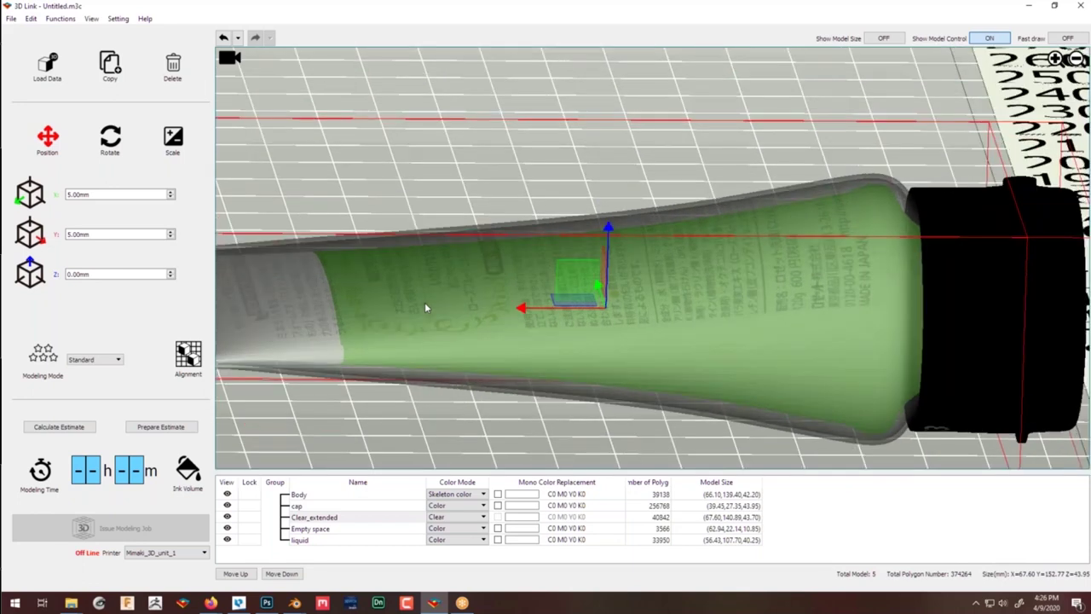
middle_click_drag(425, 302, 446, 291)
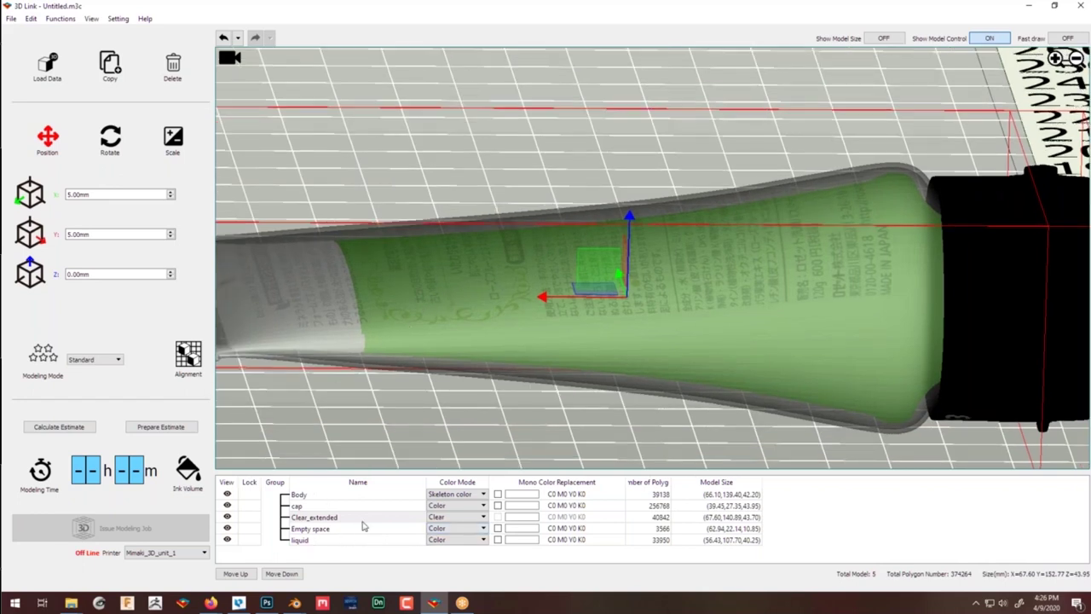
middle_click_drag(429, 427, 537, 399)
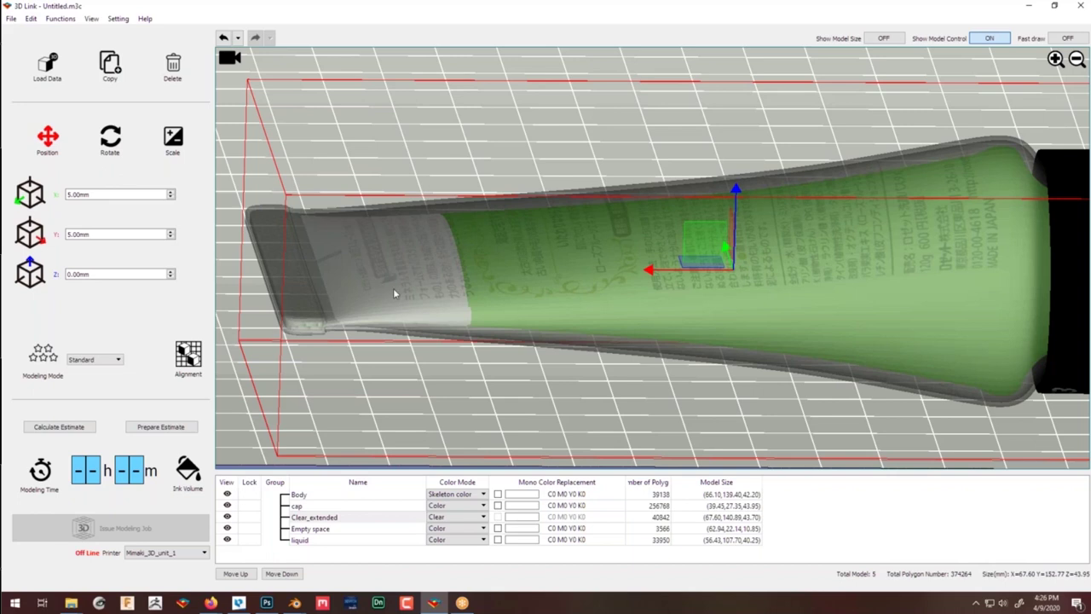
left_click(464, 529)
left_click(440, 556)
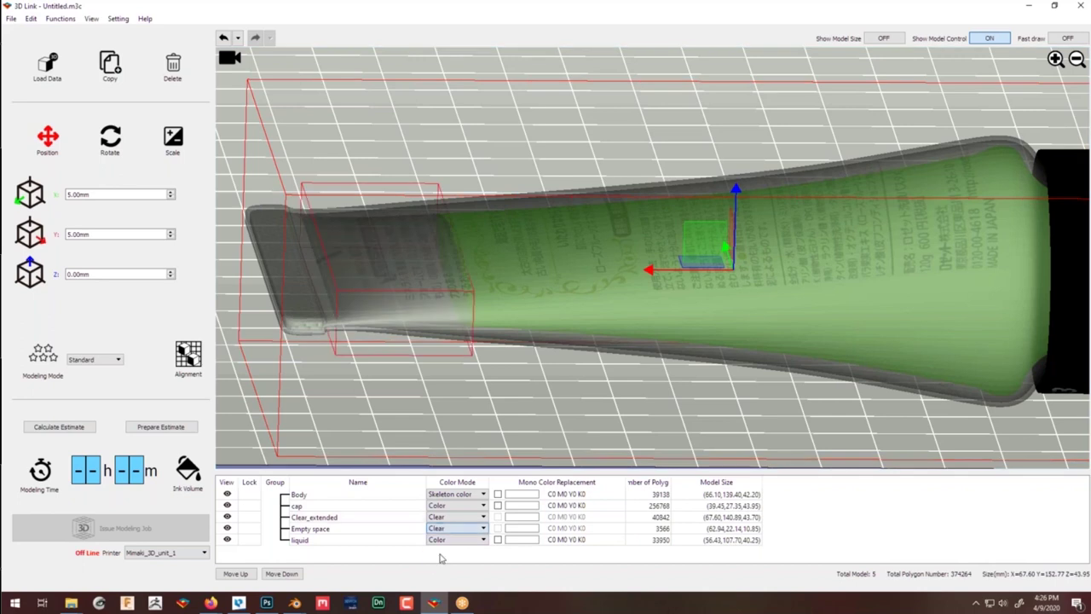
Deselect the tube and examine its transparent body and liquid fill from several angles.
middle_click_drag(585, 391, 345, 418)
scroll(526, 261, "down", 4)
scroll(526, 261, "up", 2)
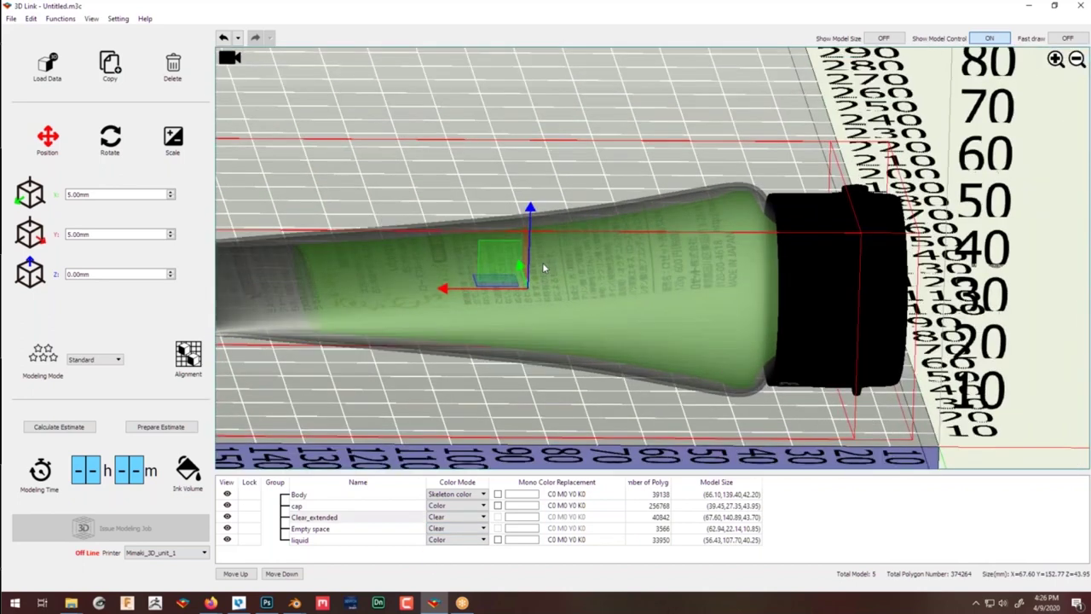
scroll(443, 354, "down", 3)
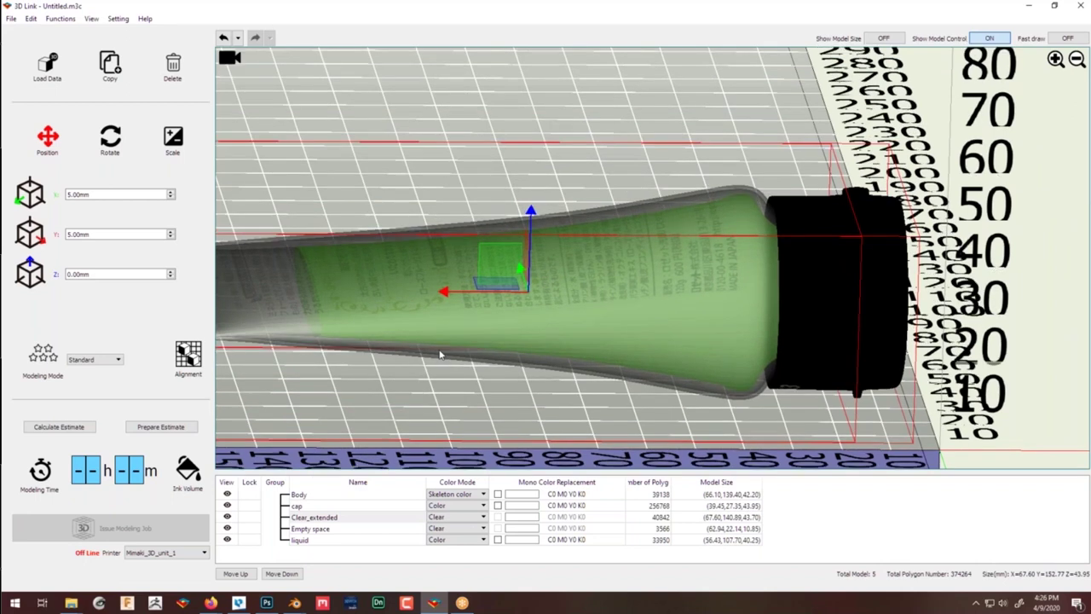
middle_click_drag(518, 315, 474, 326)
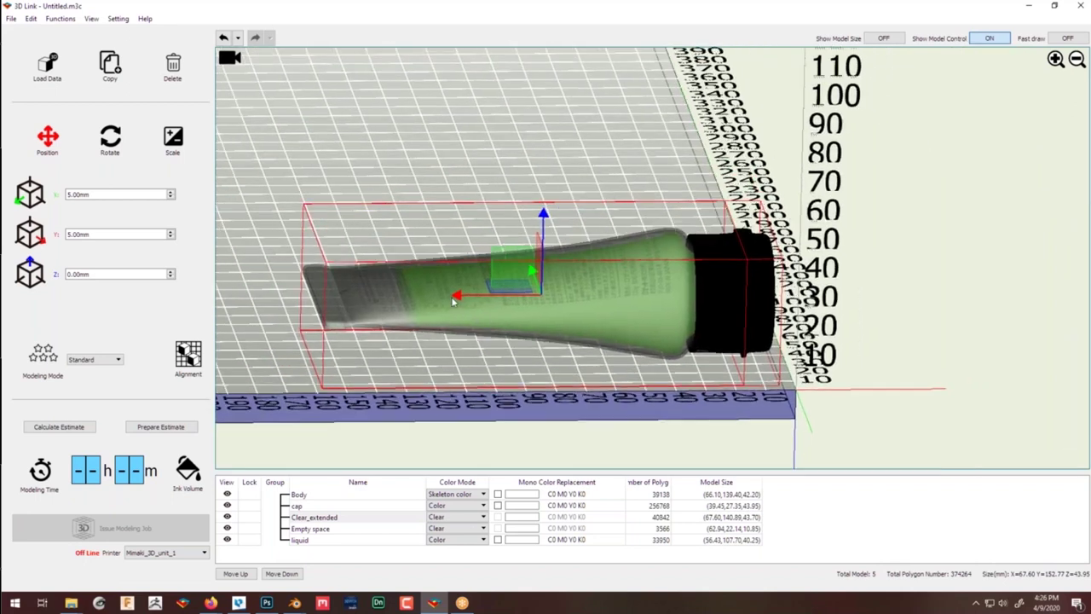
left_click(443, 145)
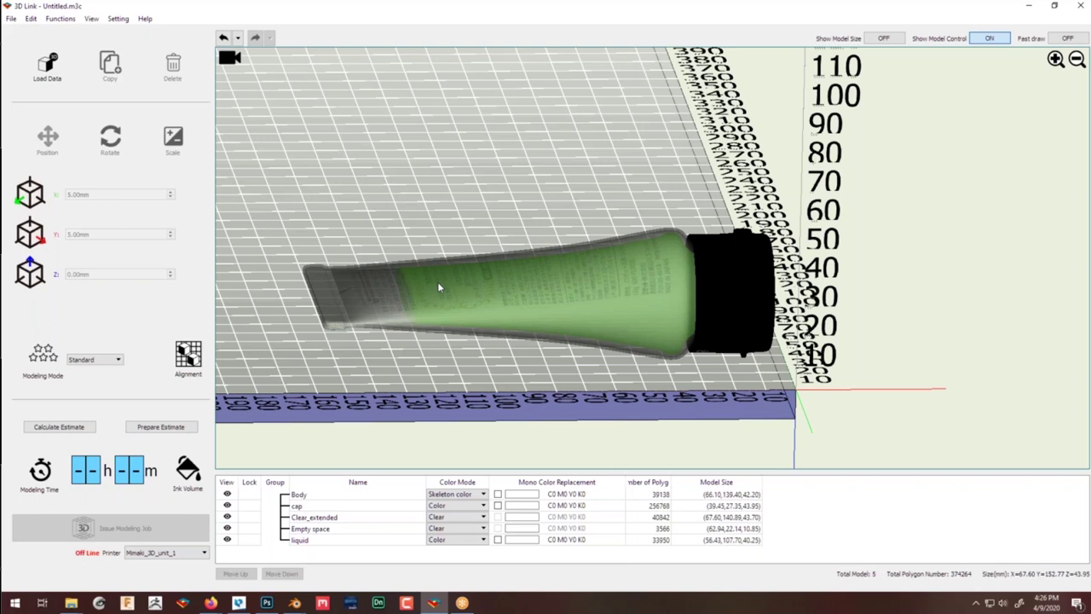
scroll(514, 312, "down", 2)
scroll(514, 312, "up", 2)
right_click_drag(525, 300, 499, 246)
left_click_drag(501, 246, 584, 346)
Move the grouped tube along the Y axis to about 20.4 mm, keeping its X position at 5 mm.
left_click(585, 346)
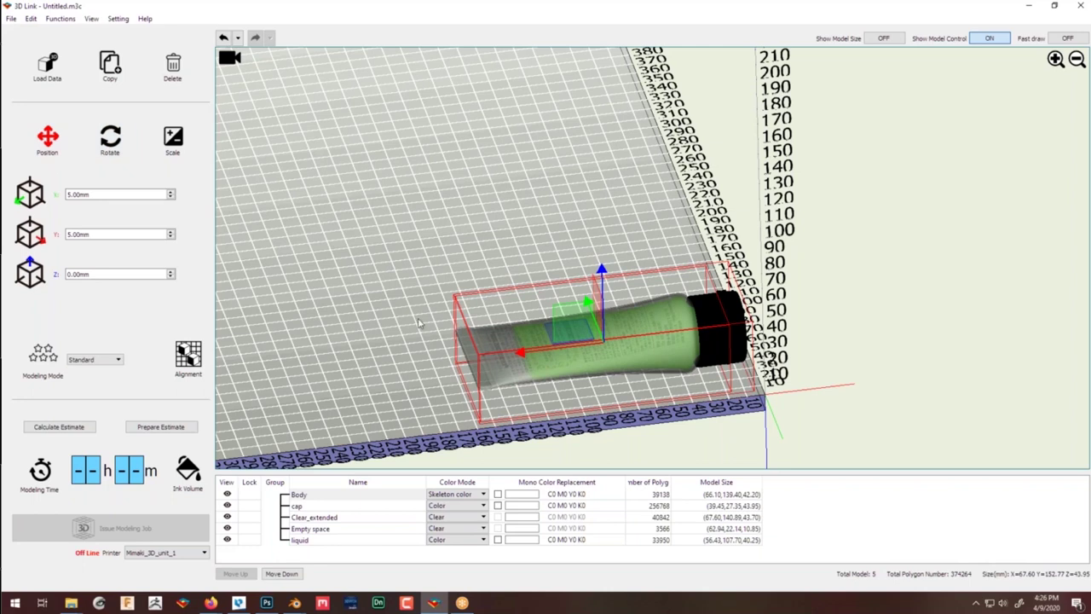
left_click_drag(524, 358, 495, 357)
left_click_drag(561, 309, 554, 302)
left_click(304, 266)
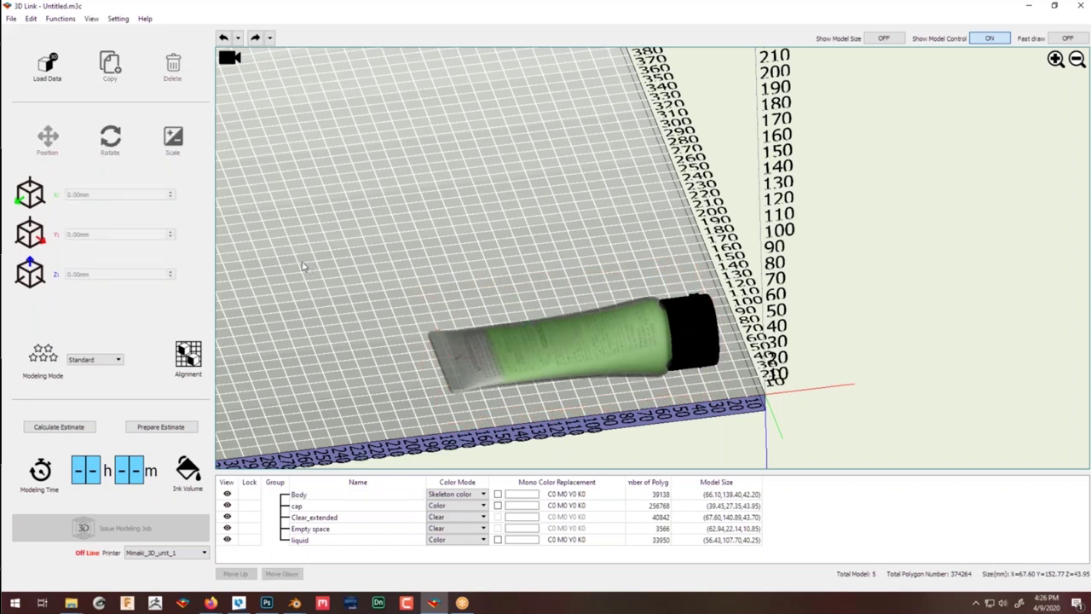
left_click(515, 338)
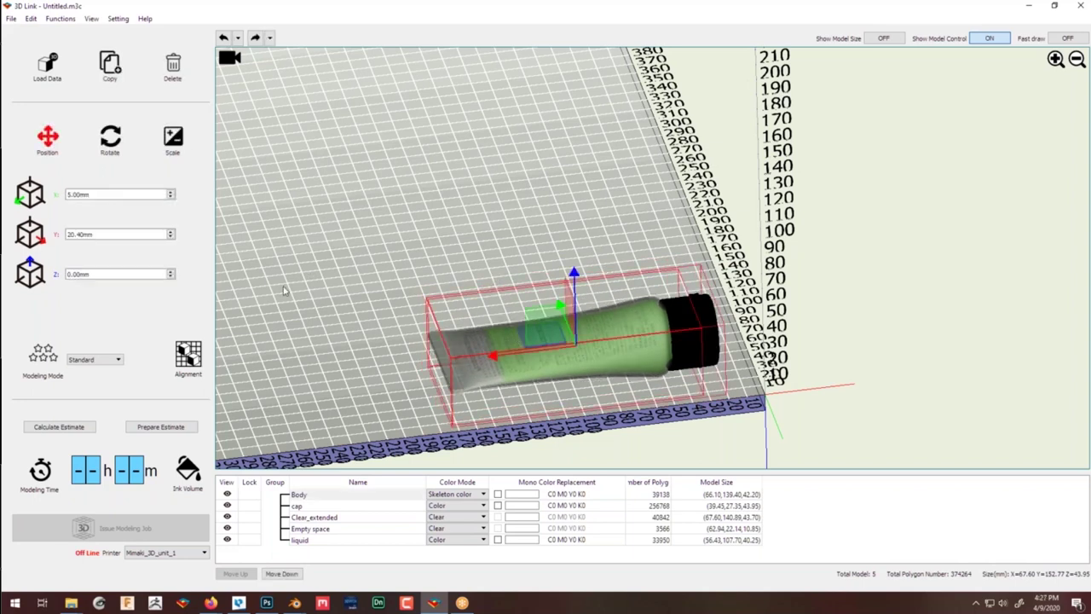
Increase the grouped tube's Y position to 23.40 mm using numeric positioning.
left_click(100, 193)
left_click(107, 233)
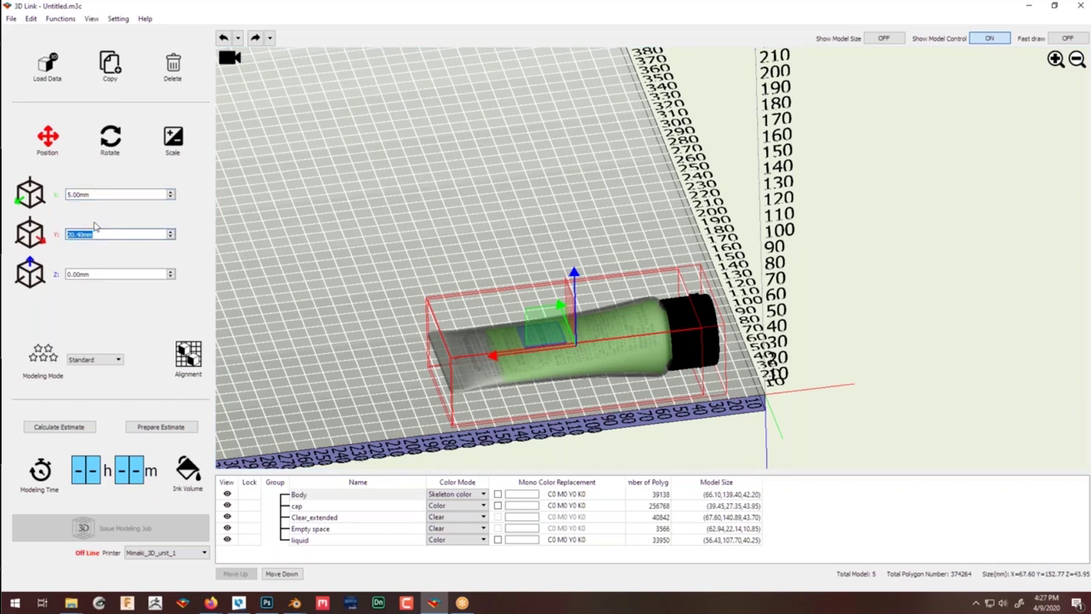
left_click(171, 235)
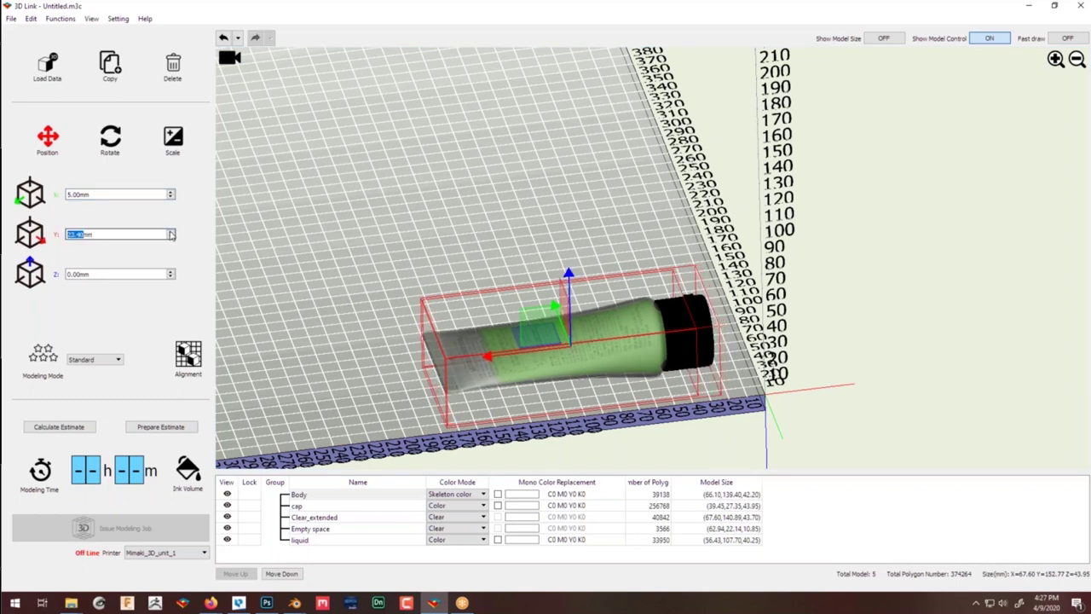
Reduce the grouped tube's Y position to 20.40 mm using numeric positioning.
left_click(171, 238)
left_click(171, 238)
left_click(171, 238)
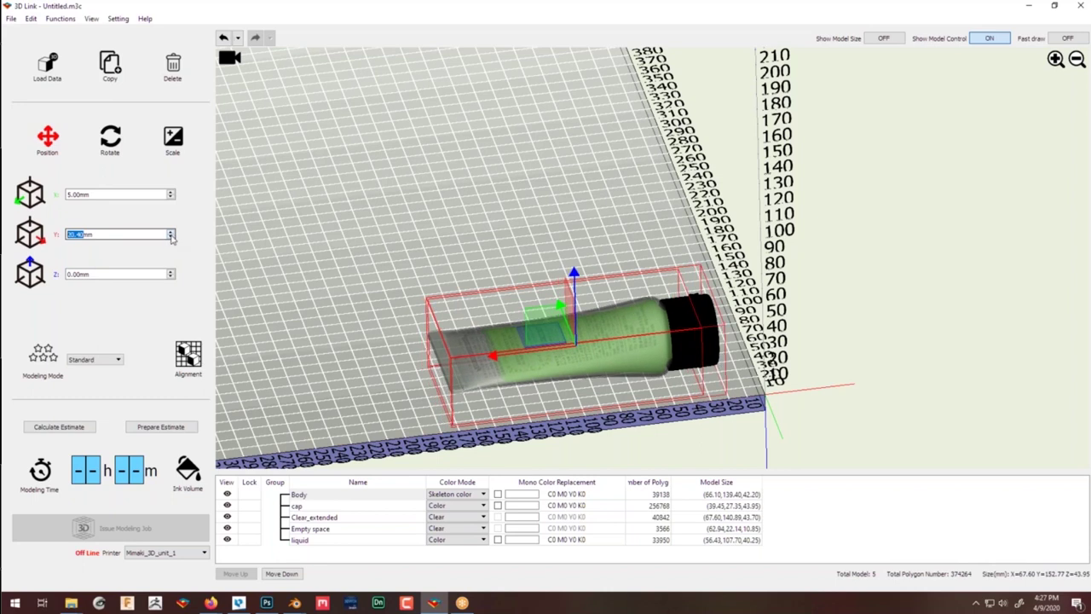
Try rotating the grouped tube freely about 3 degrees around the Z axis and undo the rotation.
left_click(111, 141)
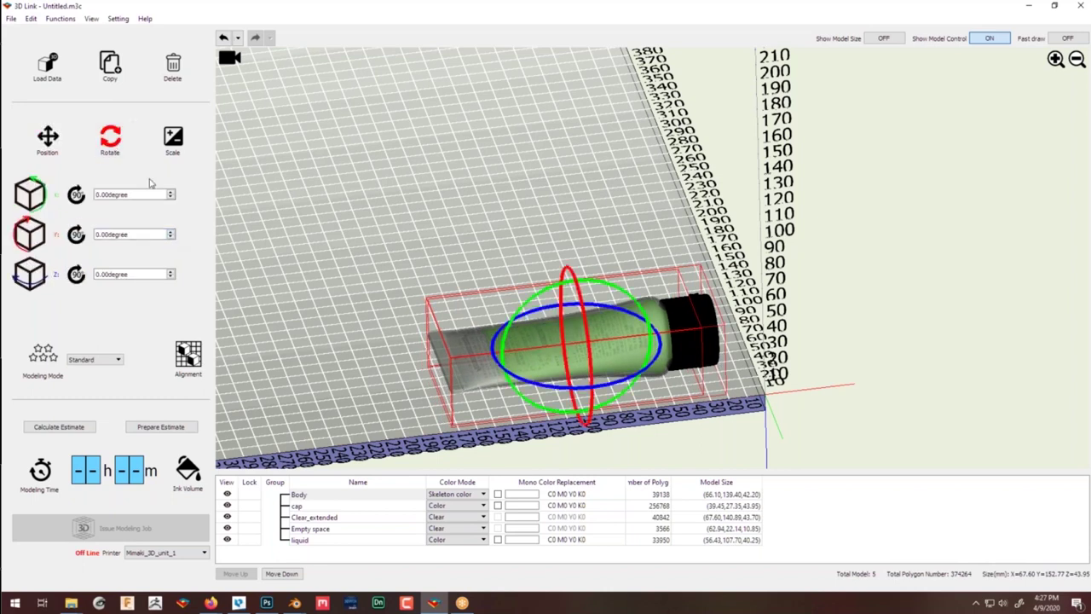
middle_click_drag(586, 329, 581, 399)
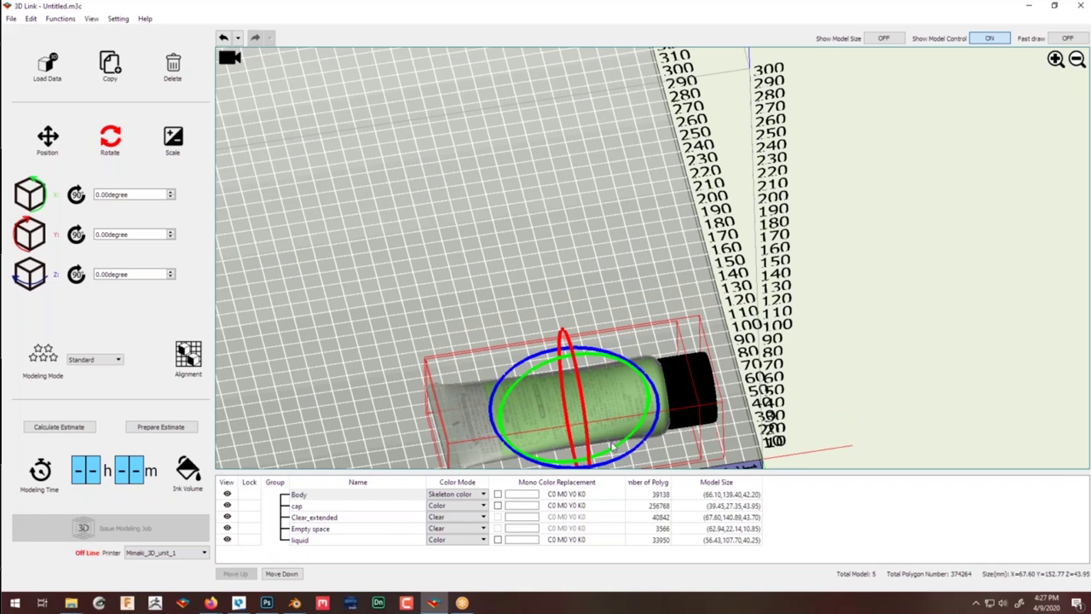
left_click(637, 456)
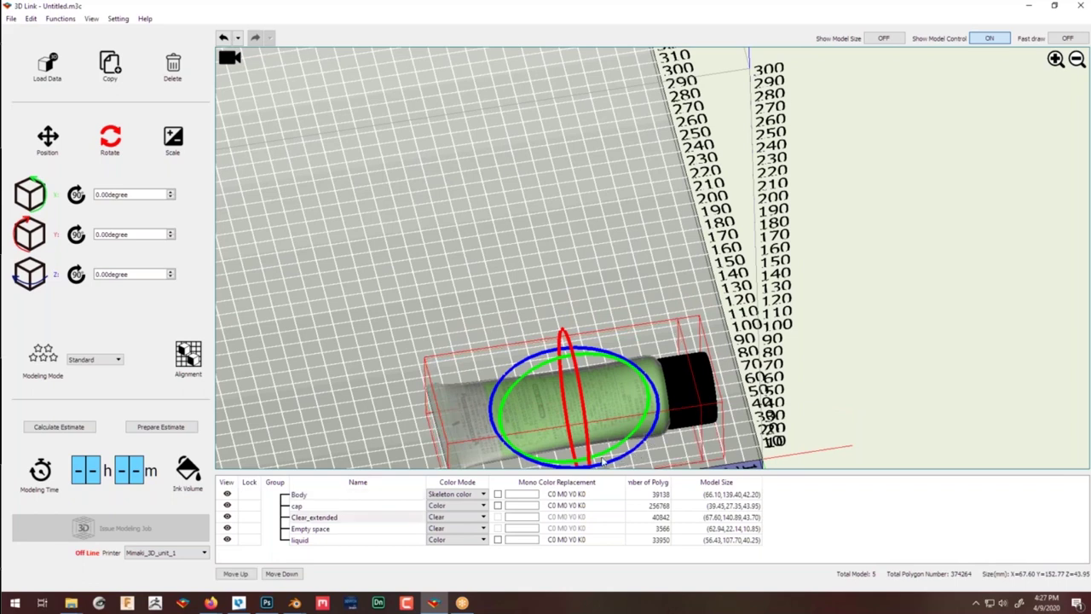
right_click_drag(604, 379, 539, 412)
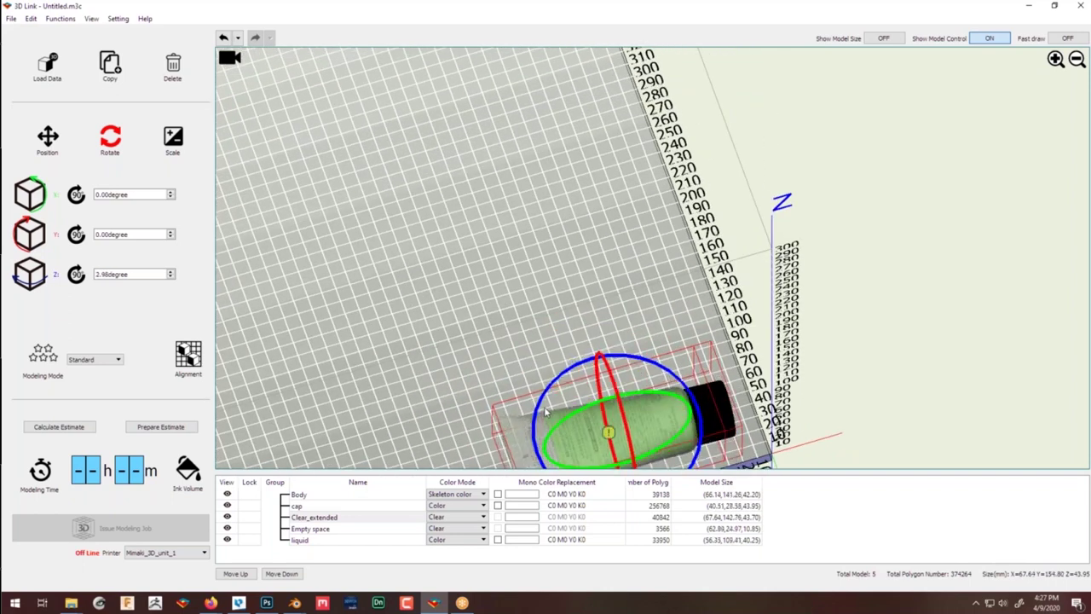
right_click_drag(544, 411, 381, 305)
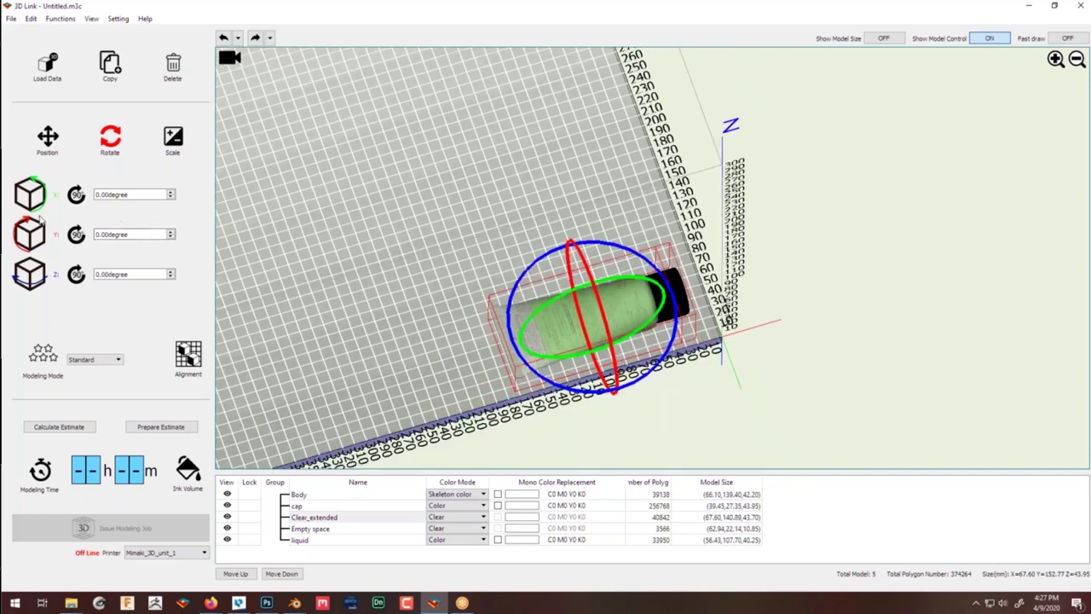
Try rotating the grouped tube 90 degrees about Z and 90 degrees about Y, undo both rotations, and deselect it.
left_click(75, 278)
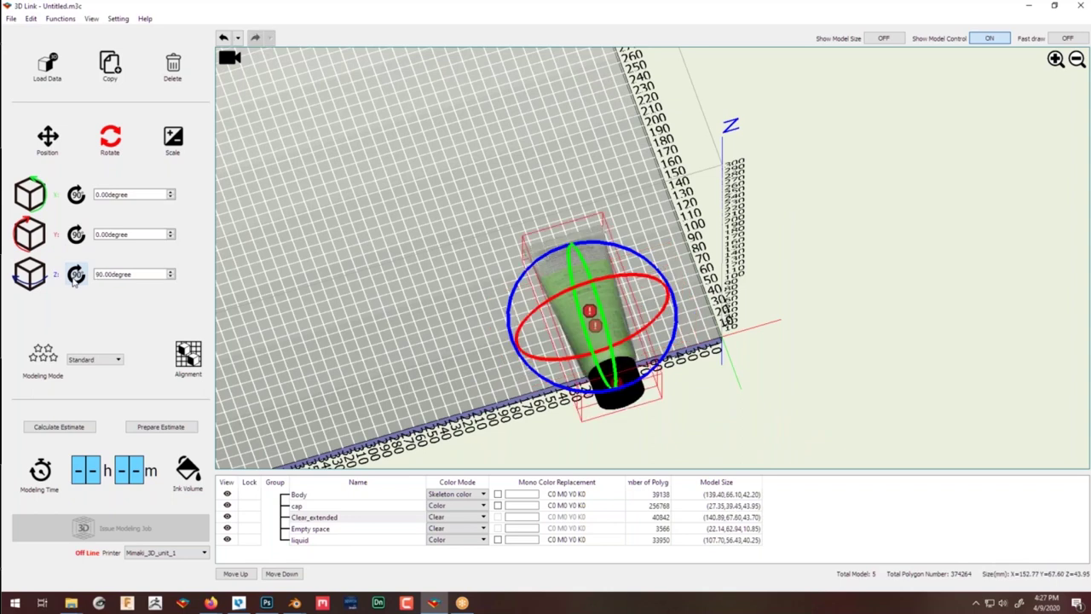
left_click(76, 235)
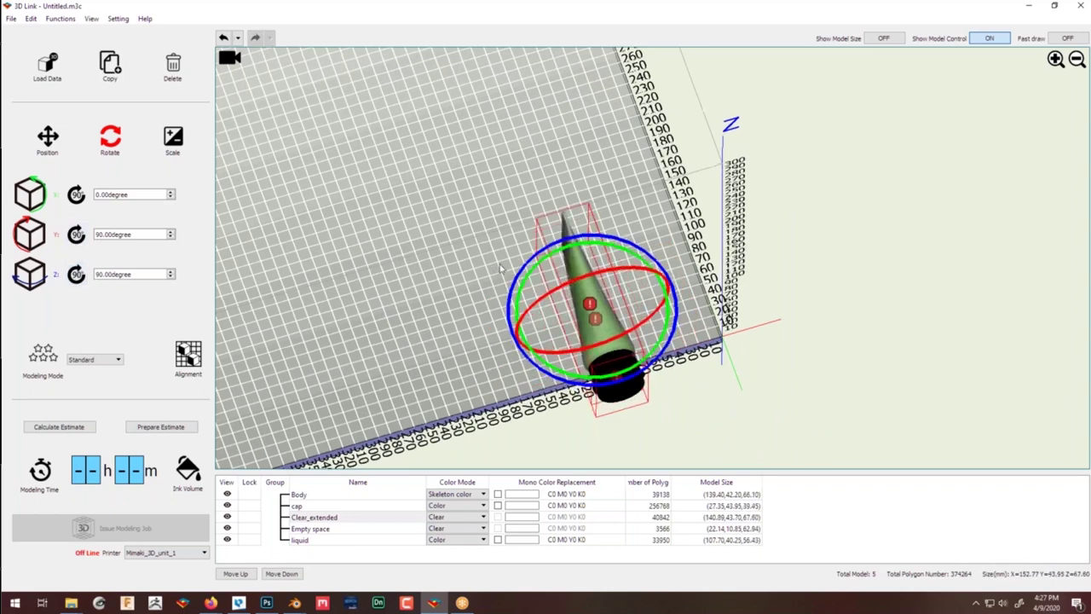
key("ctrl+z")
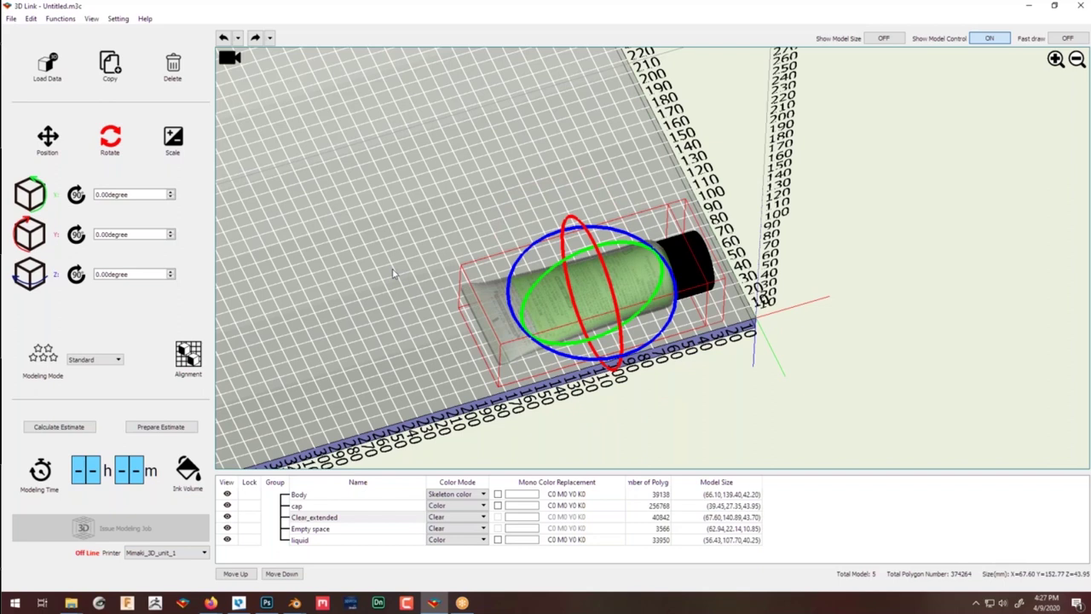
left_click(393, 269)
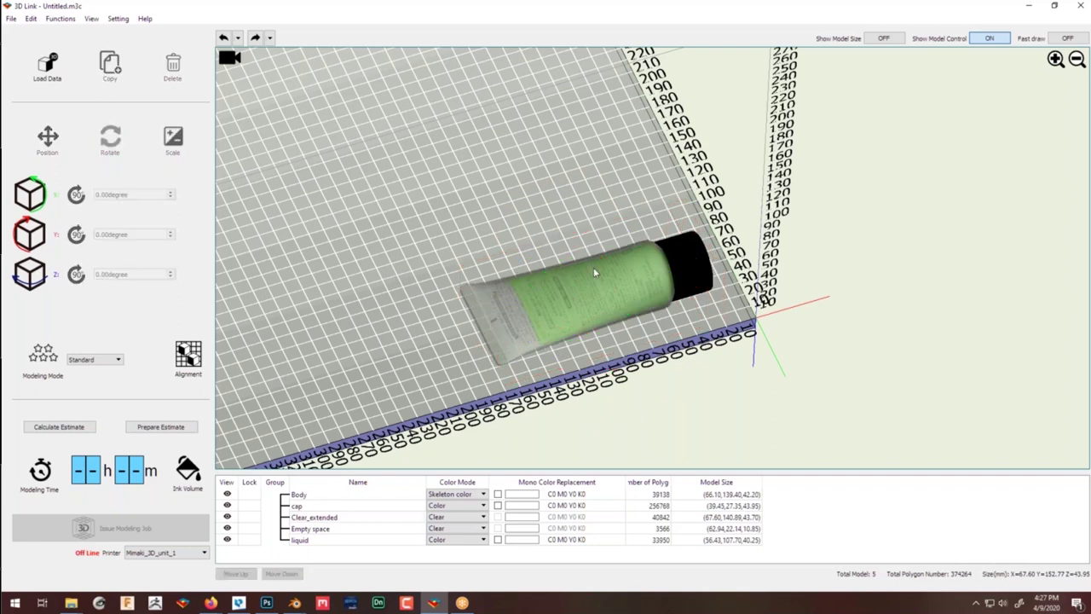
Examine the tube's placement near the build platform's origin corner, selecting it briefly and leaving it deselected.
scroll(593, 267, "down", 3)
left_click(639, 284)
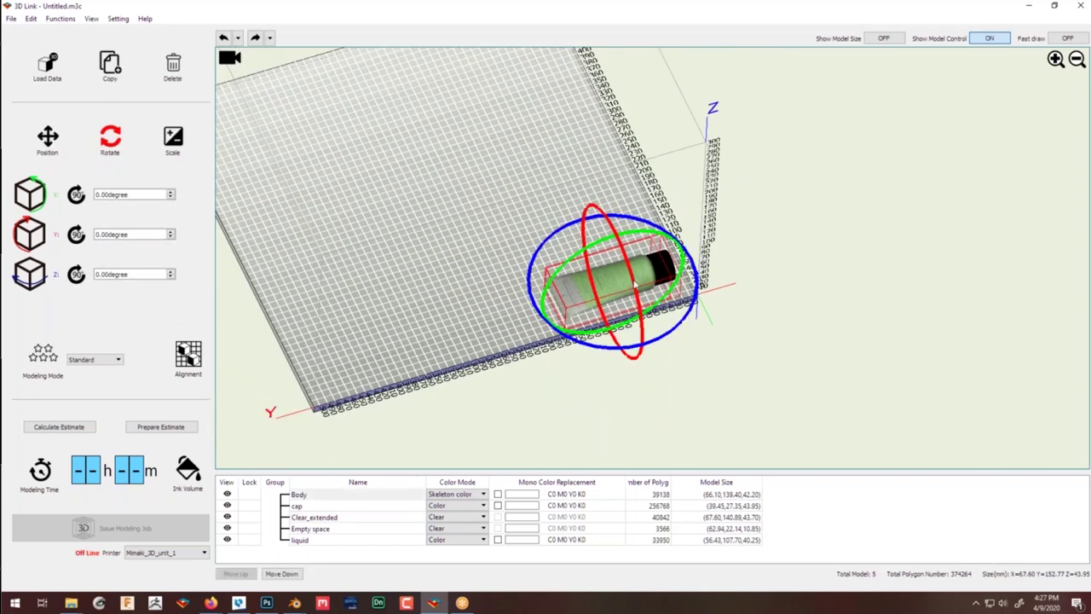
middle_click_drag(616, 265, 682, 232)
scroll(546, 294, "up", 3)
scroll(545, 298, "up", 2)
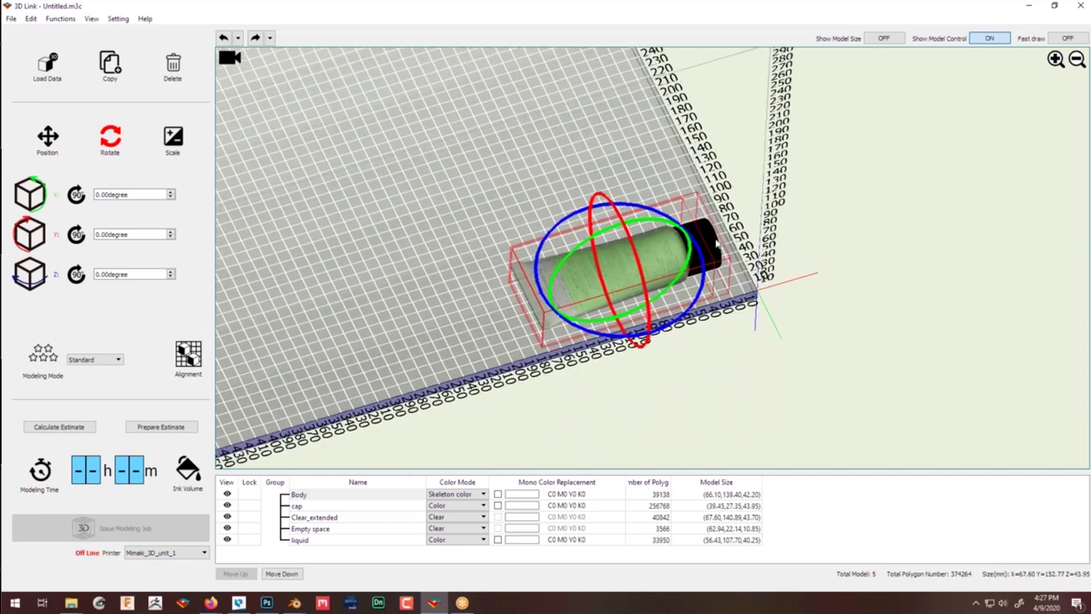
scroll(654, 262, "down", 2)
scroll(639, 266, "down", 2)
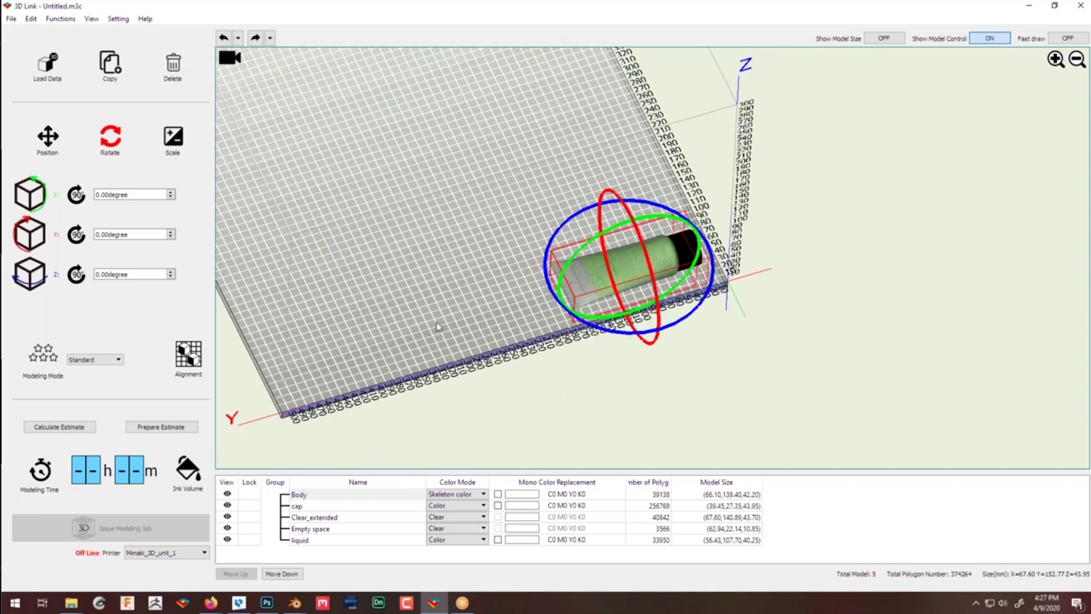
left_click(438, 319)
left_click_drag(438, 323, 439, 331)
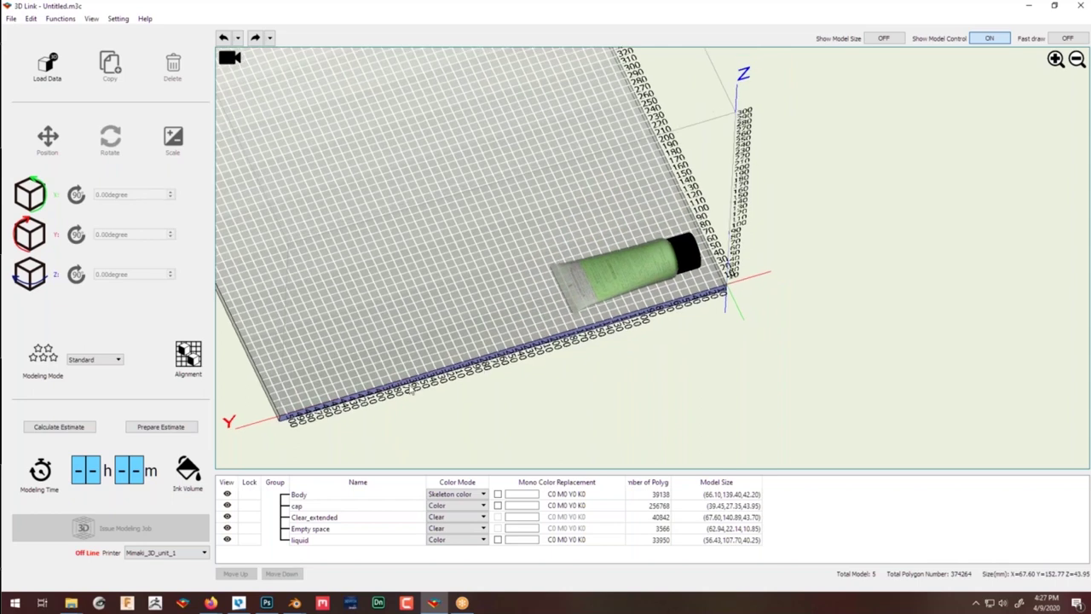
middle_click_drag(426, 281, 455, 294)
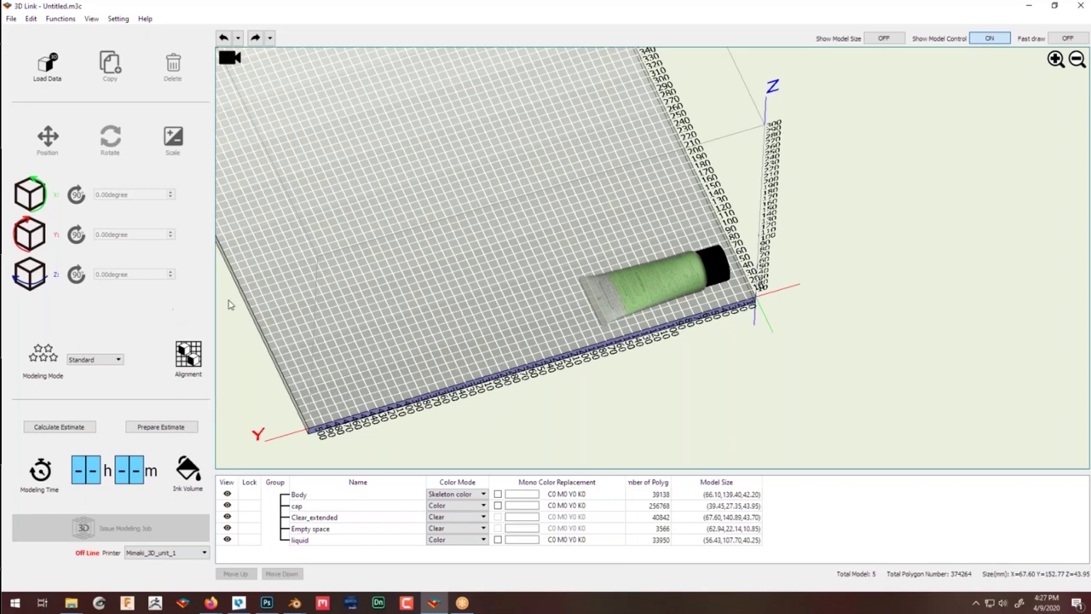
Review the available modeling modes, keep Standard, and calculate the modeling time and ink estimate.
left_click(94, 360)
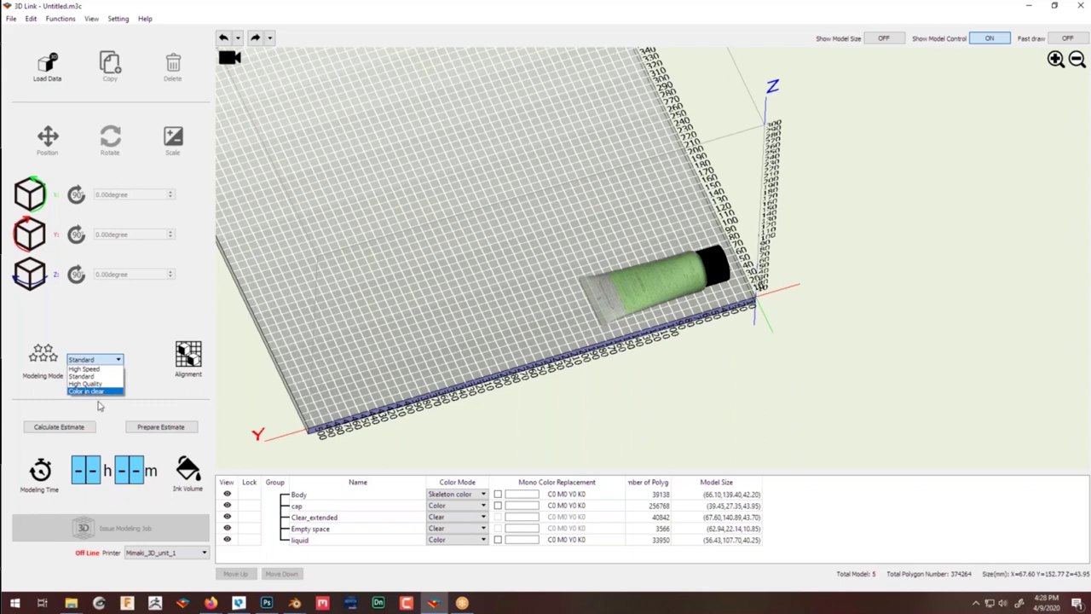
left_click(98, 407)
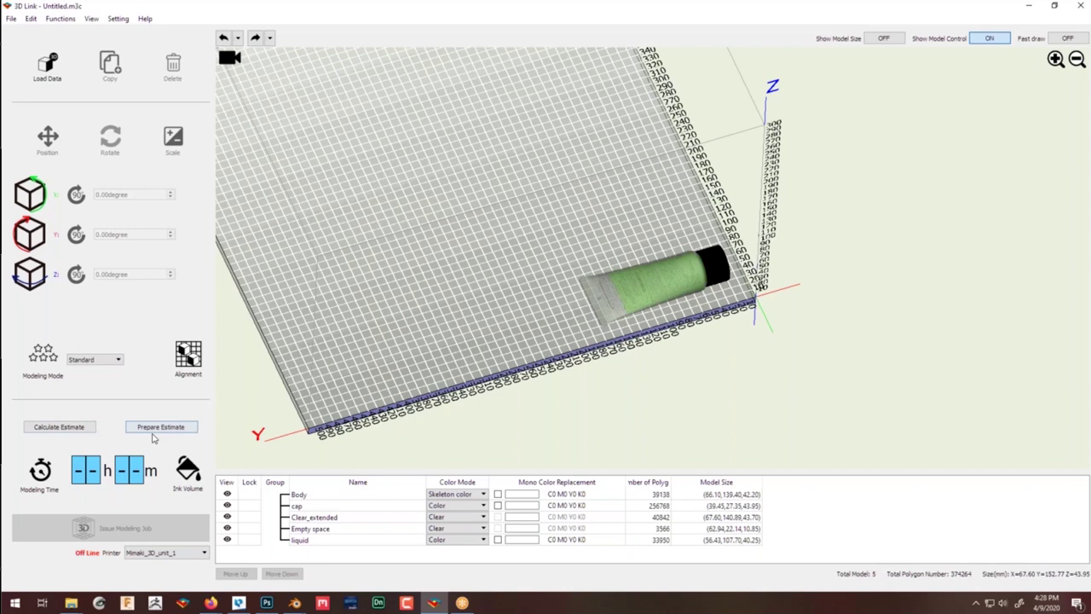
left_click(71, 429)
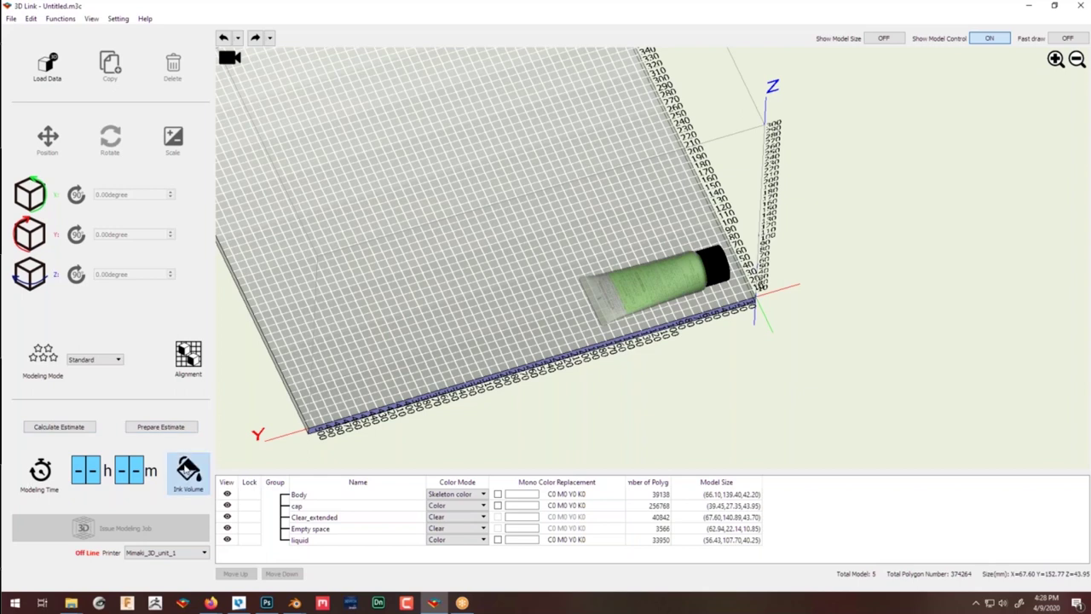
Review the estimated clear, white, color and total ink consumption and the cost column, and close the ink usage estimate.
left_click(187, 470)
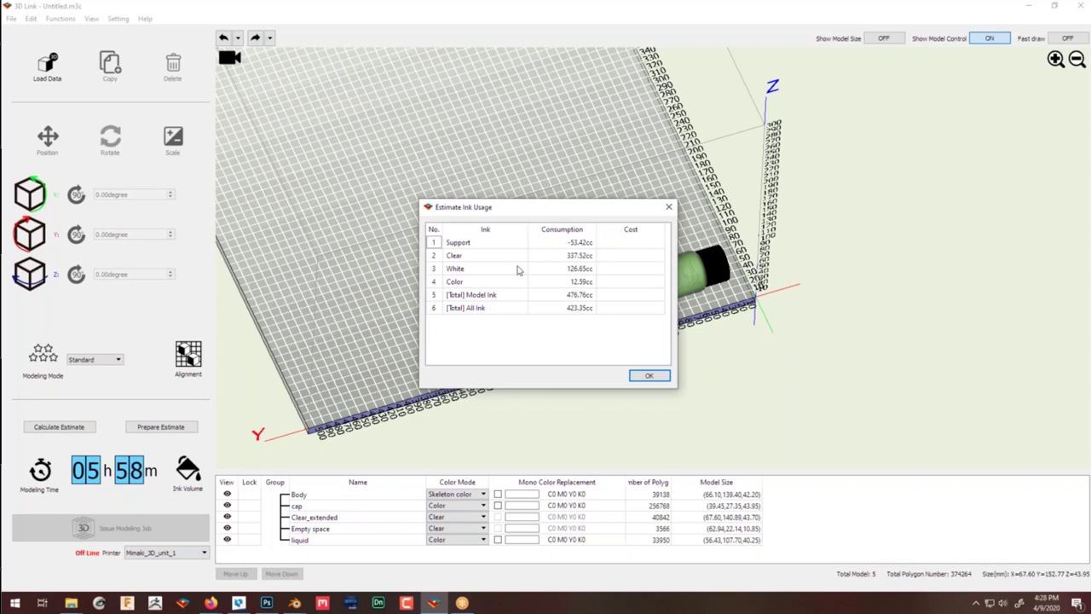
left_click(563, 260)
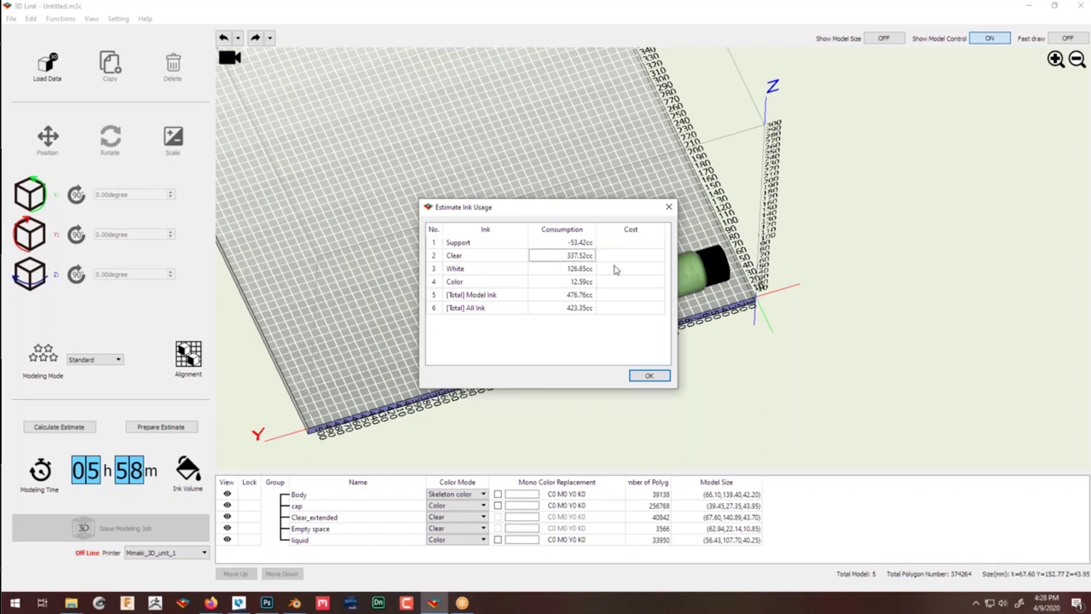
left_click(568, 271)
left_click(563, 289)
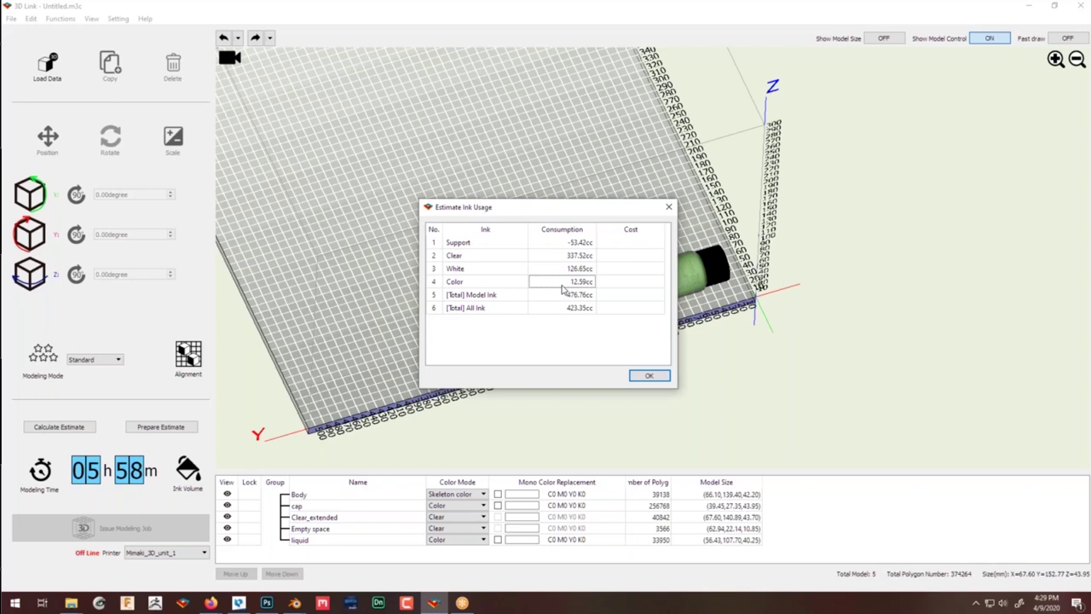
left_click(571, 312)
left_click(641, 233)
left_click(649, 377)
Try enabling Cost Estimate in the preferences, inspect the currency unit and support ink unit price, and cancel the changes.
left_click(118, 18)
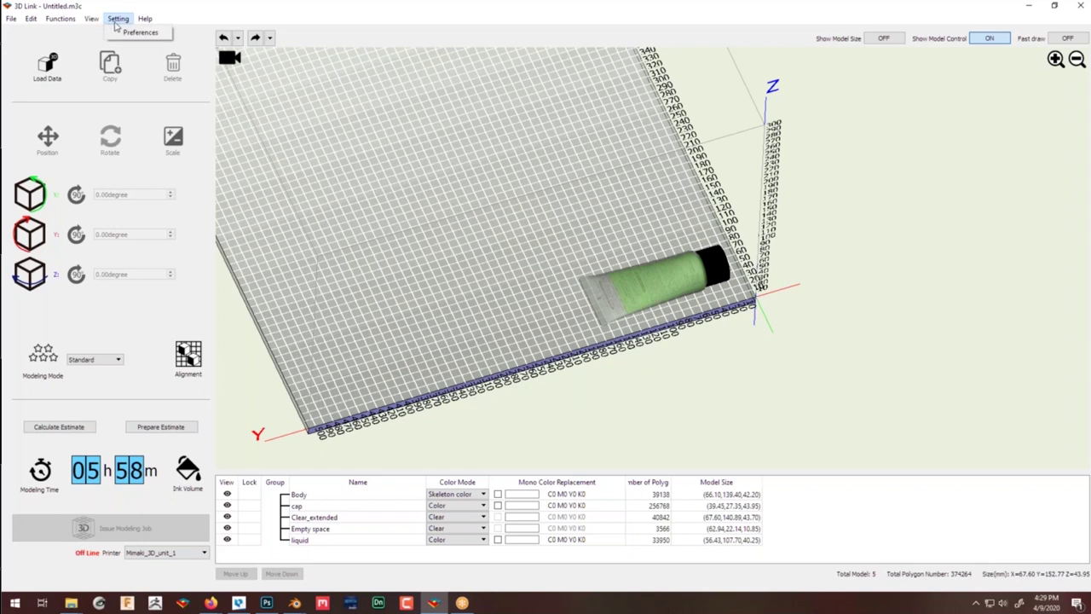
left_click(122, 32)
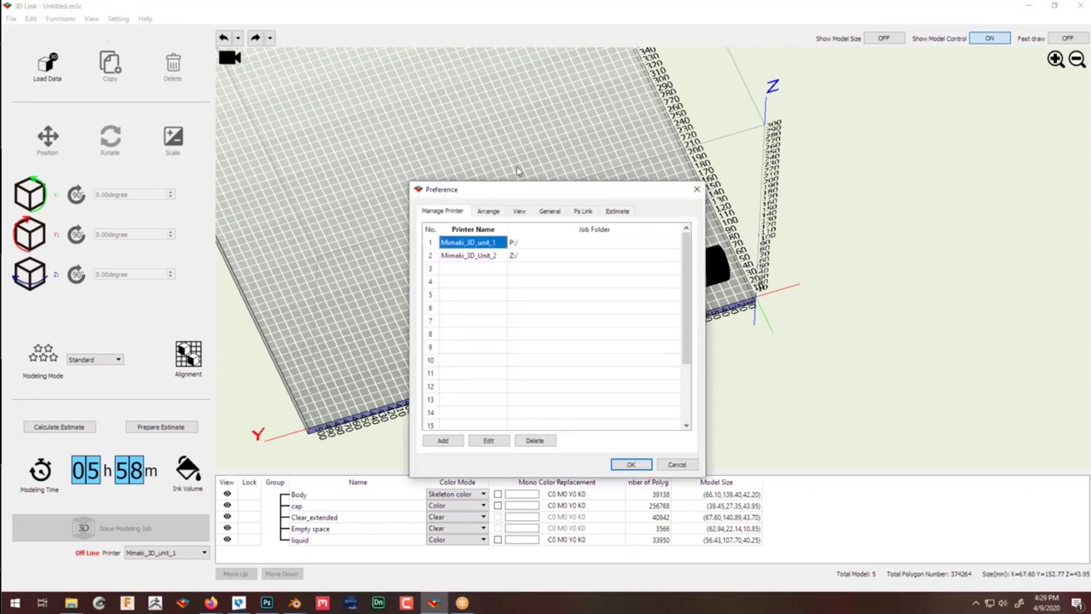
left_click(618, 213)
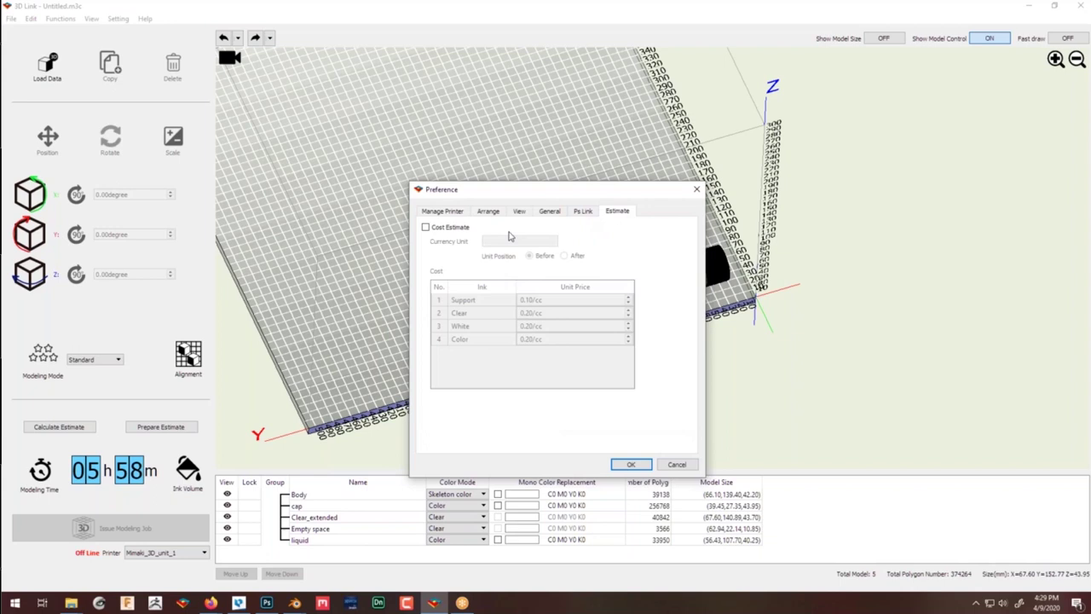
left_click(424, 227)
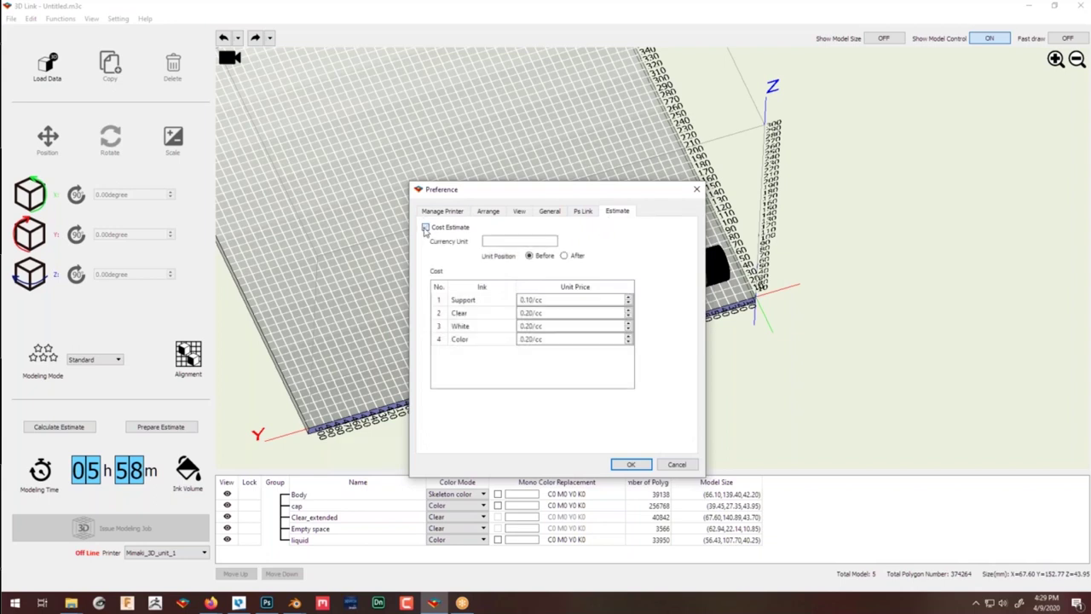
left_click(499, 242)
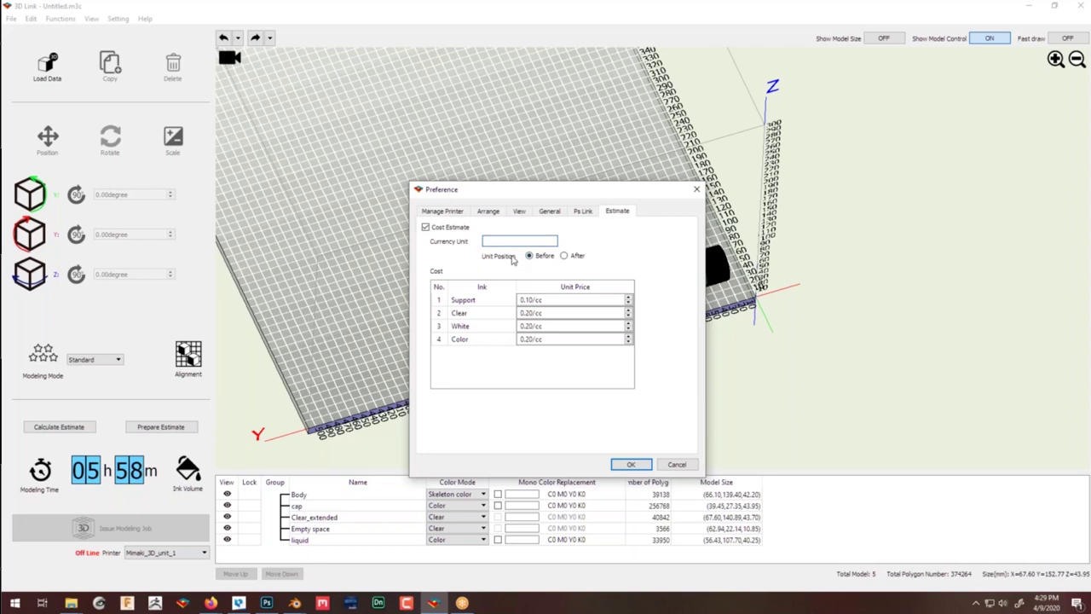
left_click(547, 300)
left_click_drag(550, 300, 517, 300)
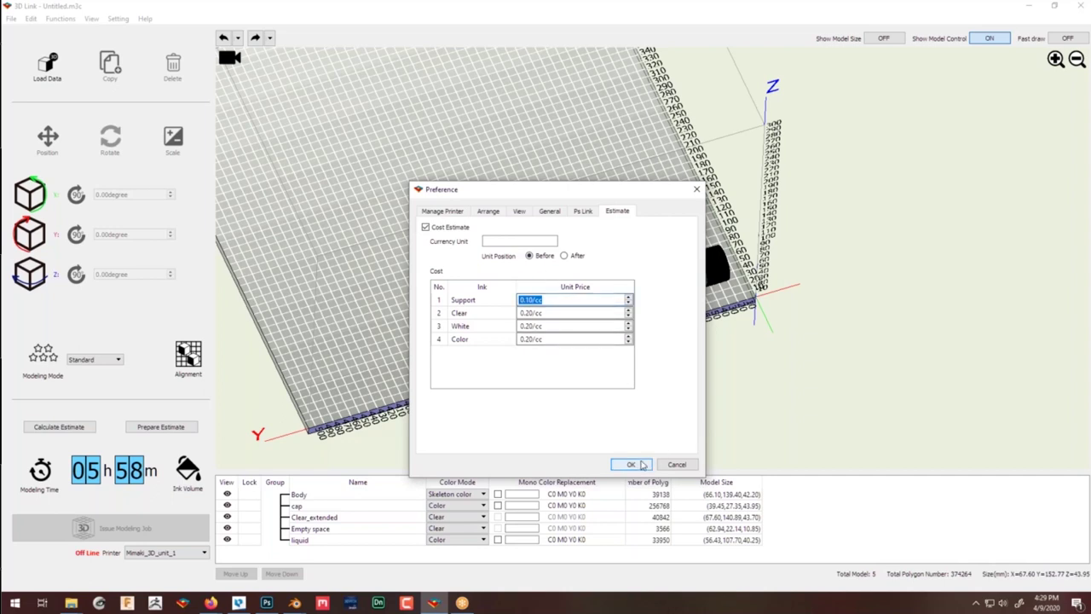
left_click(671, 465)
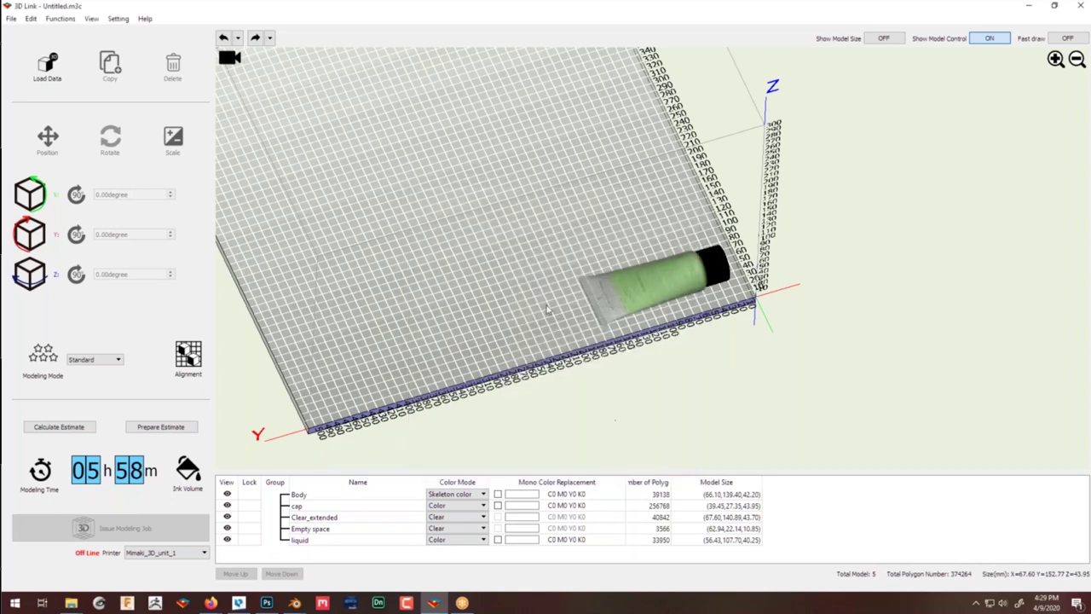
scroll(548, 319, "down", 1)
right_click_drag(548, 318, 474, 229)
scroll(553, 198, "up", 1)
middle_click_drag(552, 201, 534, 248)
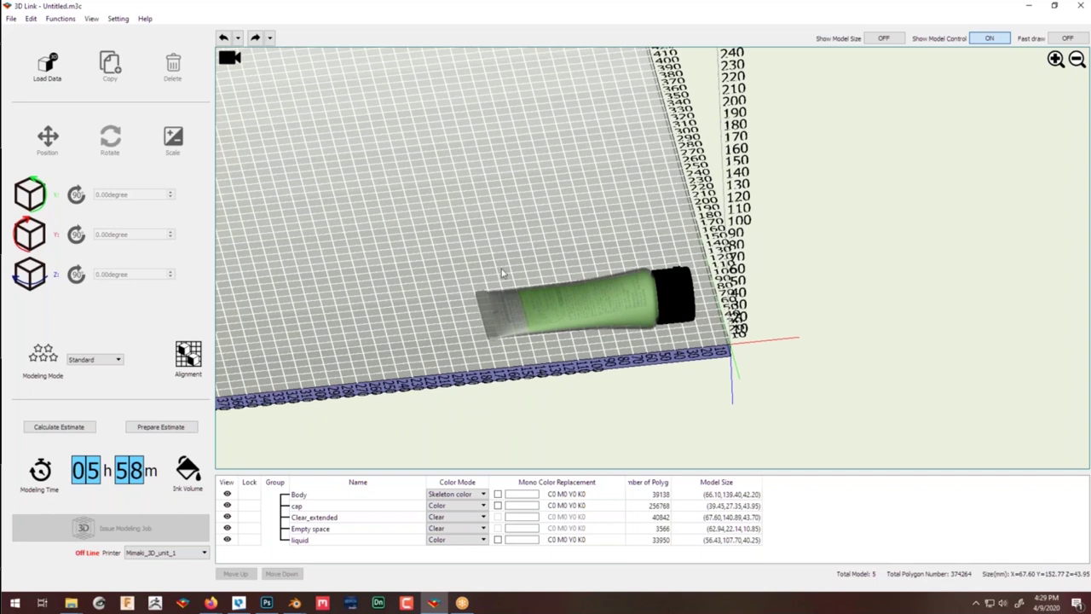
middle_click_drag(424, 313, 469, 316)
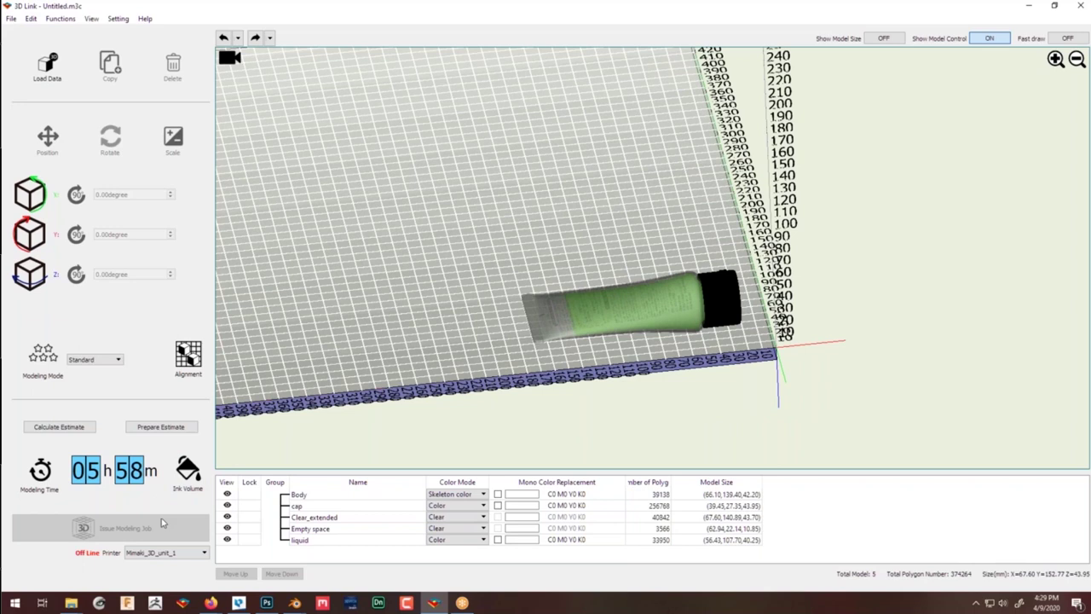
left_click(623, 317)
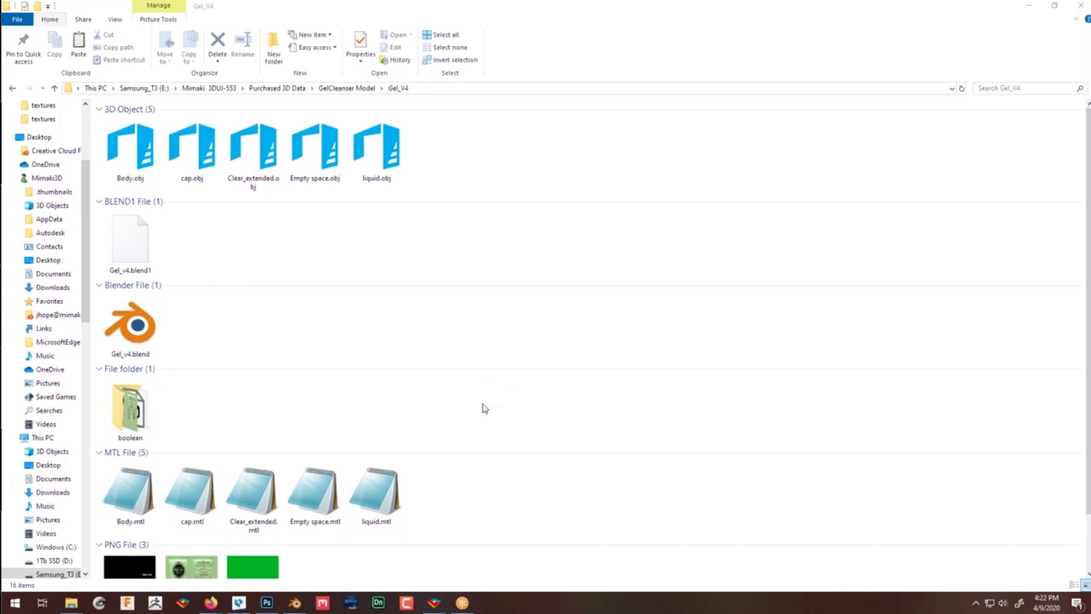
Switch to 3D Link and bring the whole empty build platform into view.
left_click(434, 603)
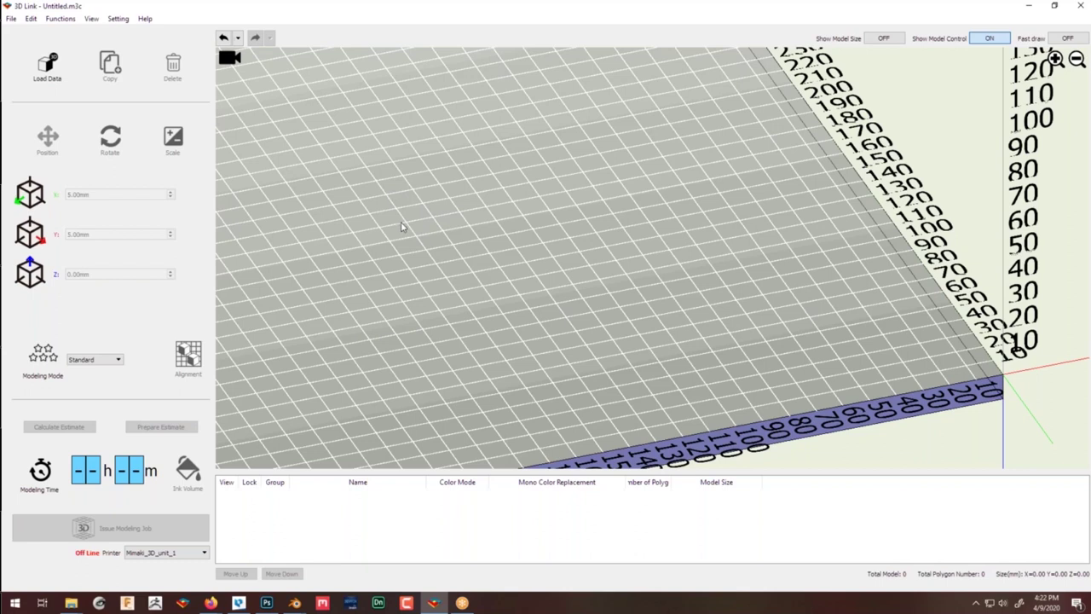
scroll(413, 243, "down", 3)
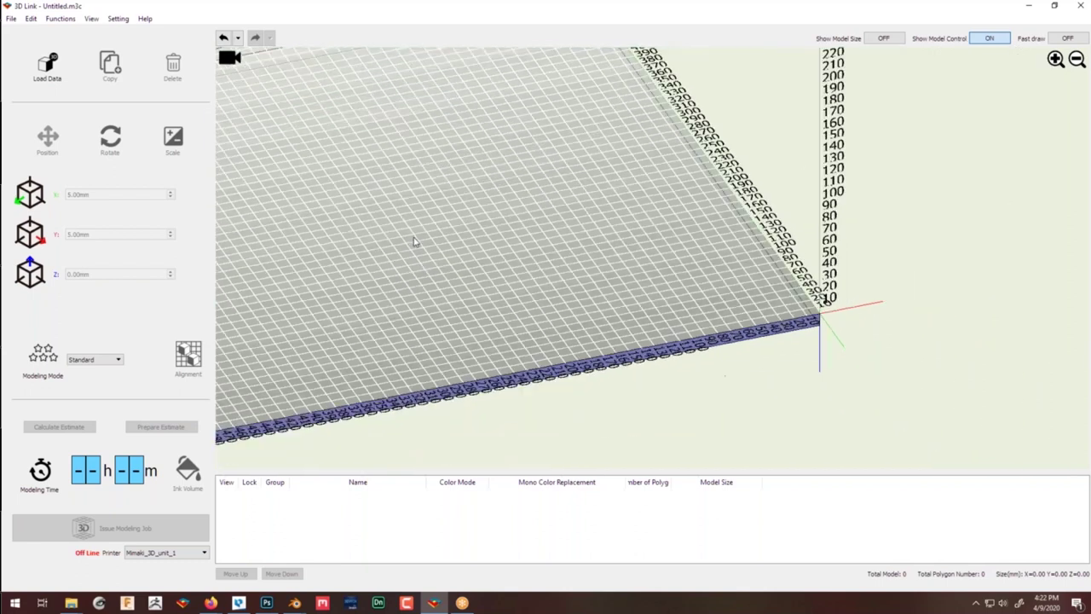
scroll(422, 273, "down", 5)
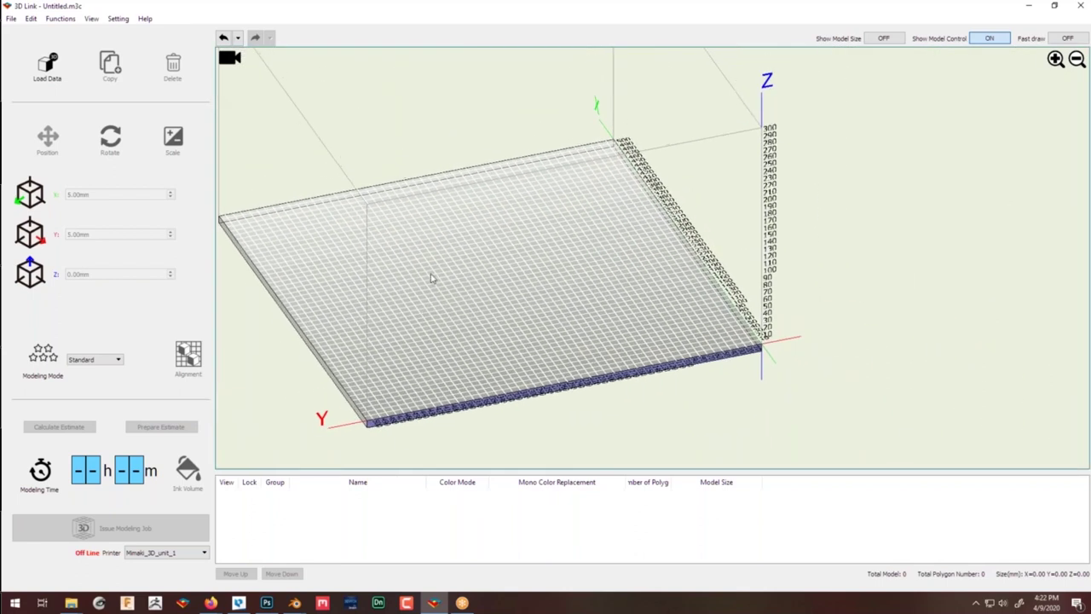
right_click_drag(495, 217, 497, 191)
middle_click_drag(519, 178, 529, 222)
right_click_drag(529, 222, 475, 259)
middle_click_drag(475, 263, 467, 264)
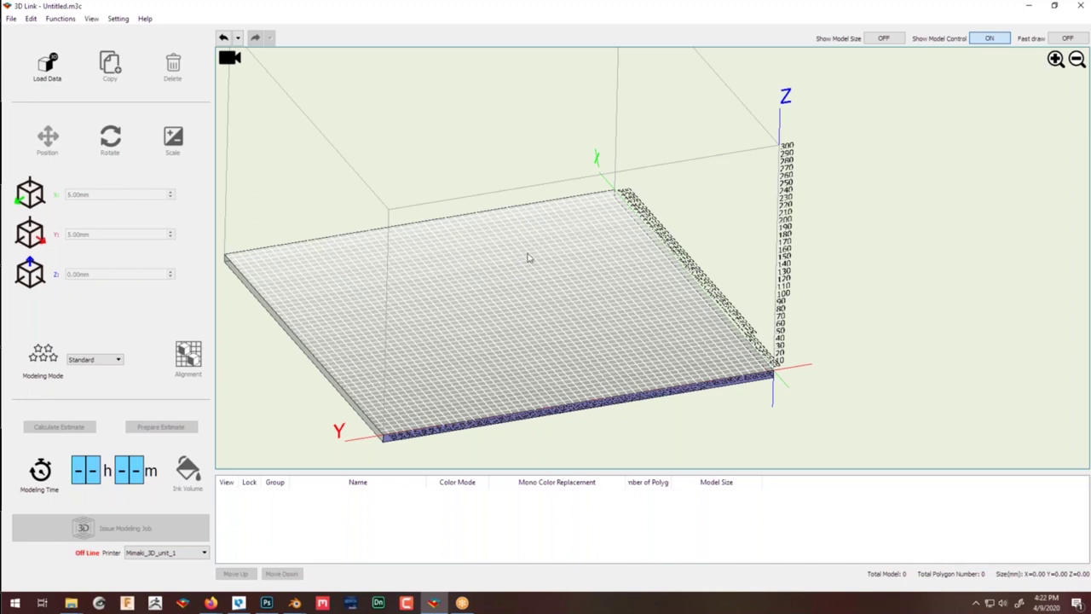
Add Body.obj from the Gel_V4 folder to the list of model data to load.
mouse_move(498, 262)
left_mouse_down()
mouse_move(523, 236)
mouse_move(492, 242)
left_mouse_up()
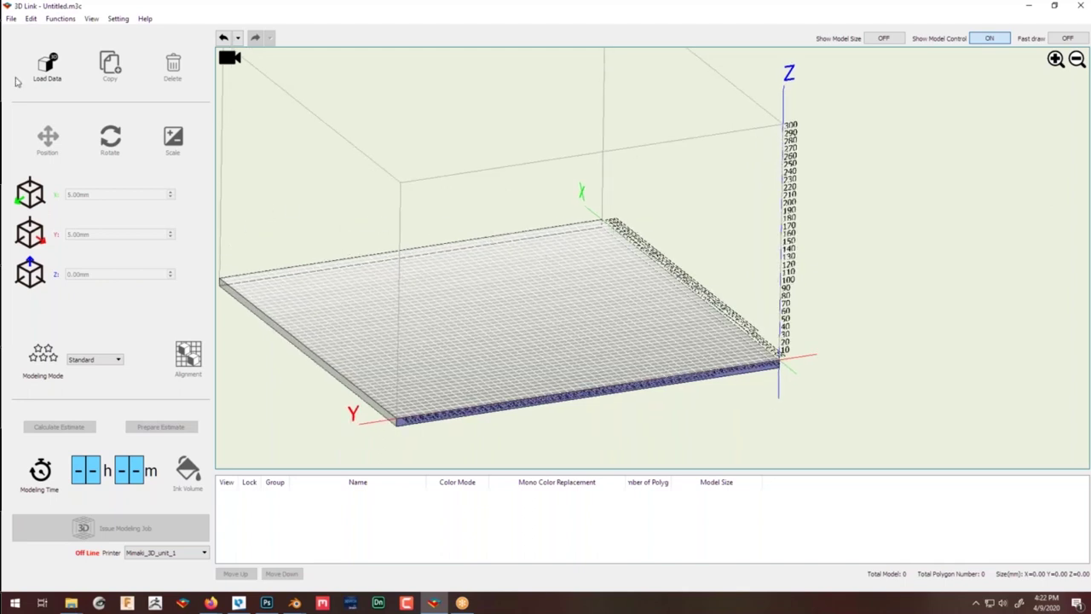
left_click(53, 70)
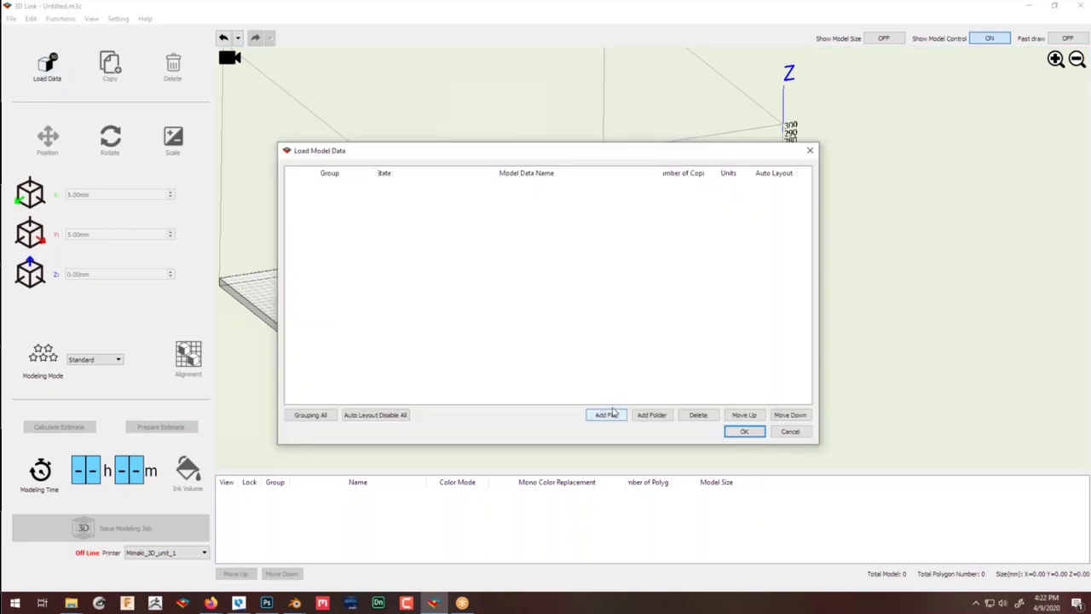
left_click(607, 414)
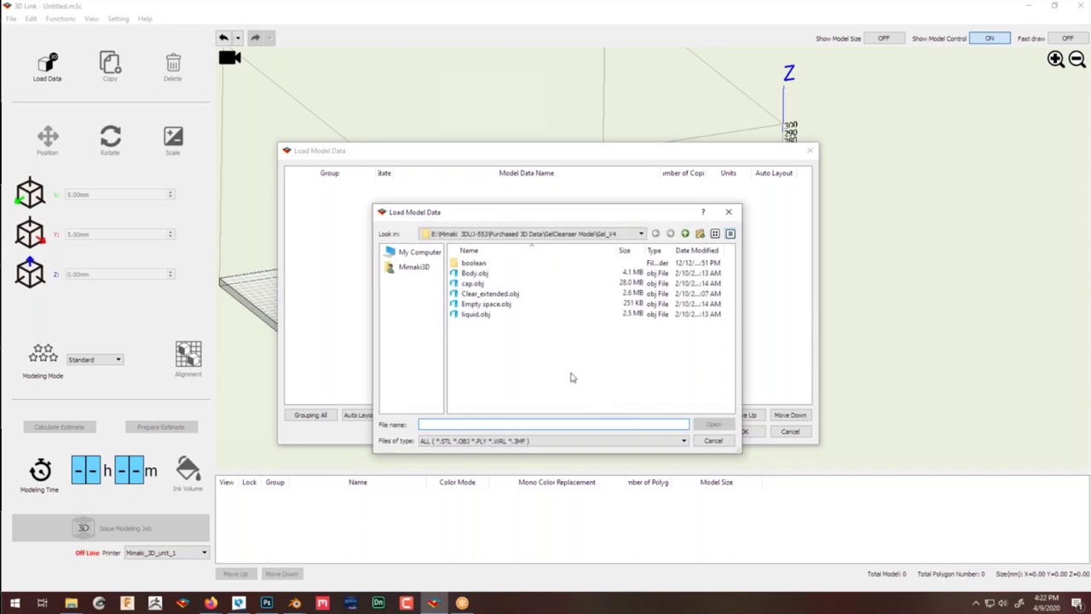
left_click(475, 274)
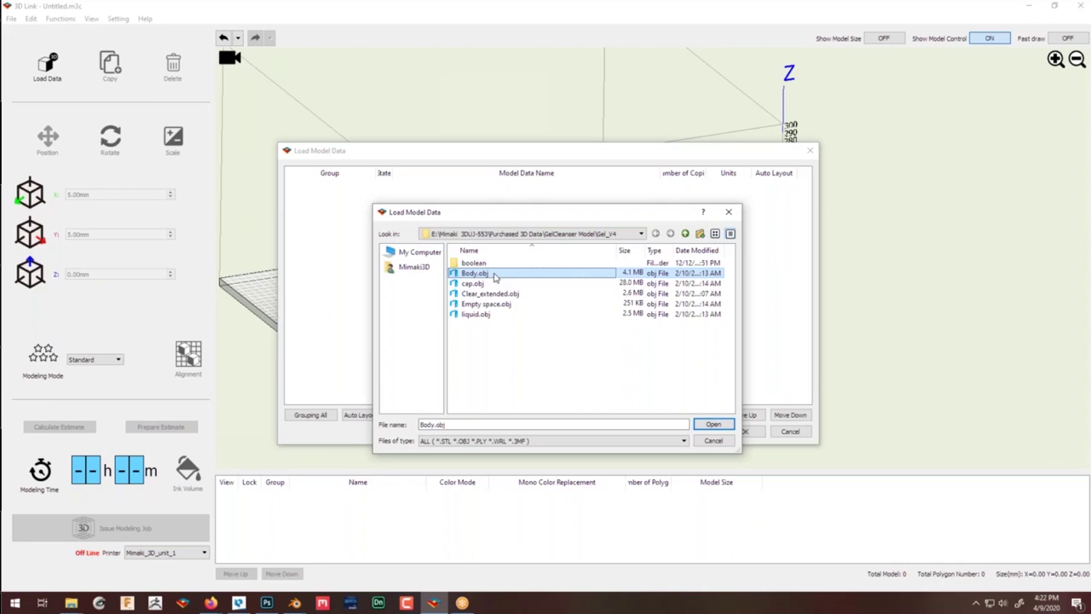
left_click(724, 427)
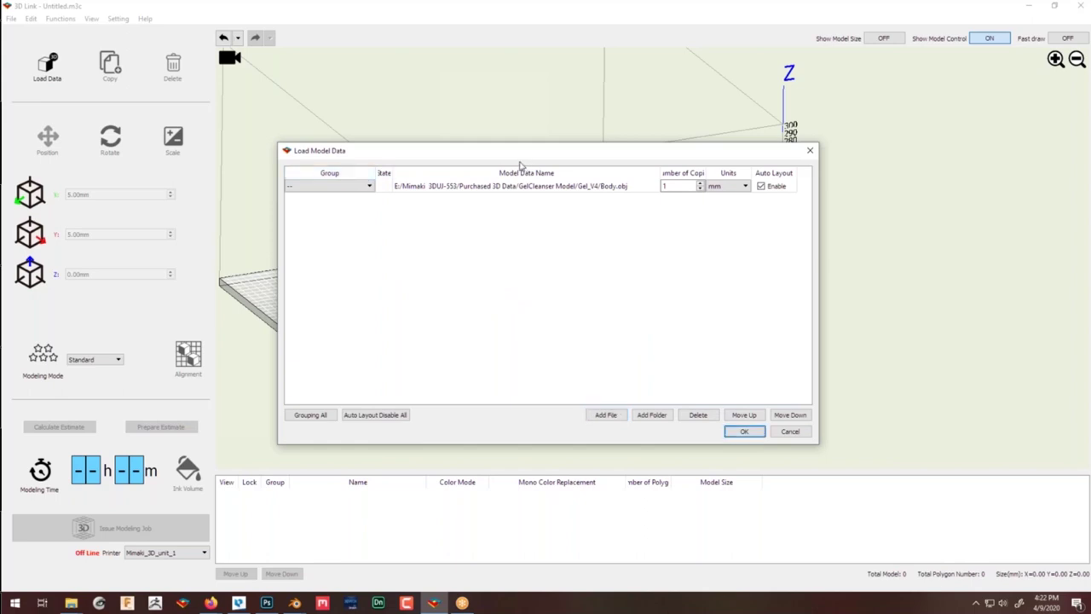
Set the number of copies of Body.obj to 5 and load them onto the build platform.
left_click(372, 192)
left_click(376, 195)
left_click(701, 185)
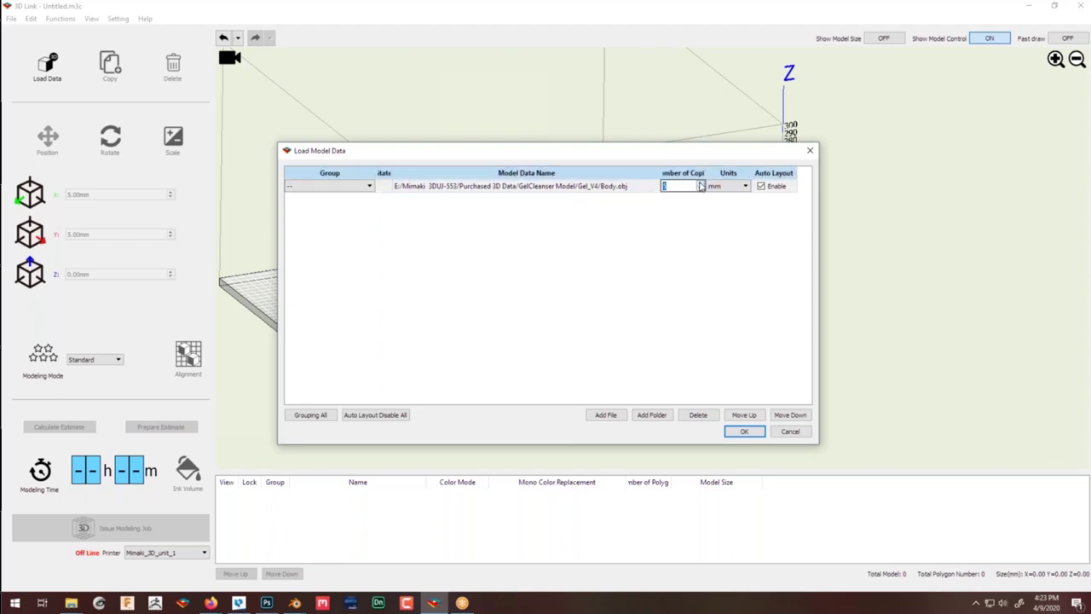
type("5")
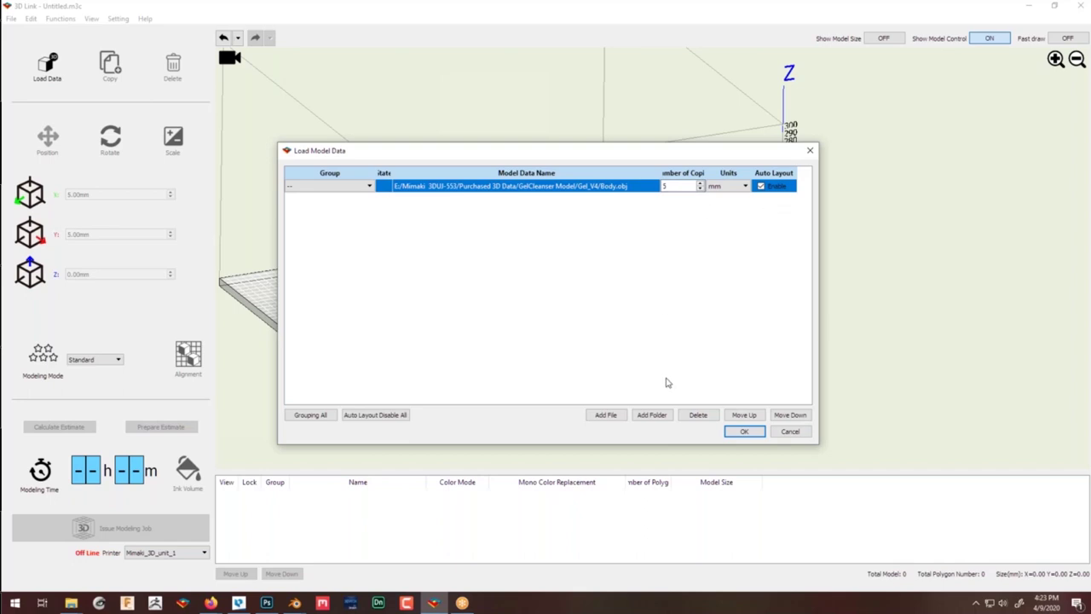
left_click(744, 431)
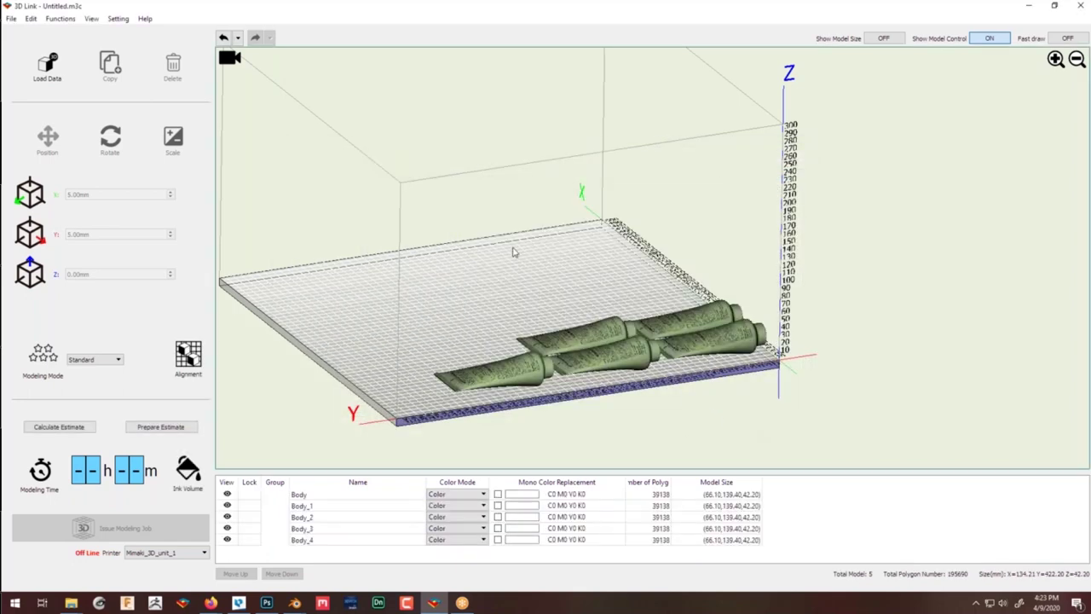
Examine the automatic layout of the tube body copies on the build platform from several angles and distances.
right_click_drag(513, 251, 509, 395)
scroll(517, 399, "up", 3)
middle_click_drag(512, 409, 488, 309)
scroll(487, 309, "up", 8)
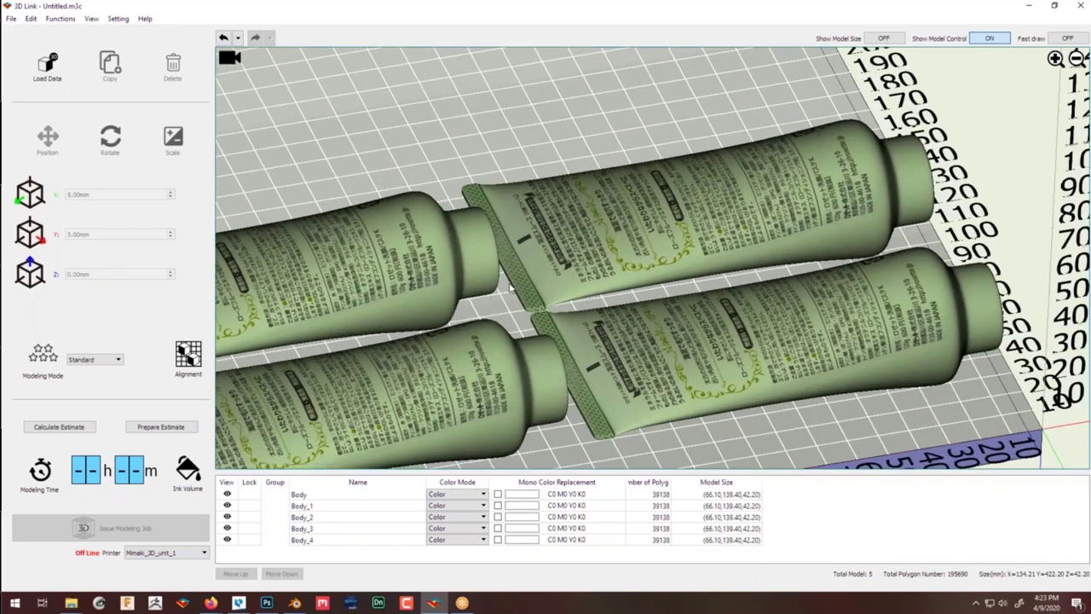
scroll(509, 290, "down", 10)
scroll(570, 309, "up", 8)
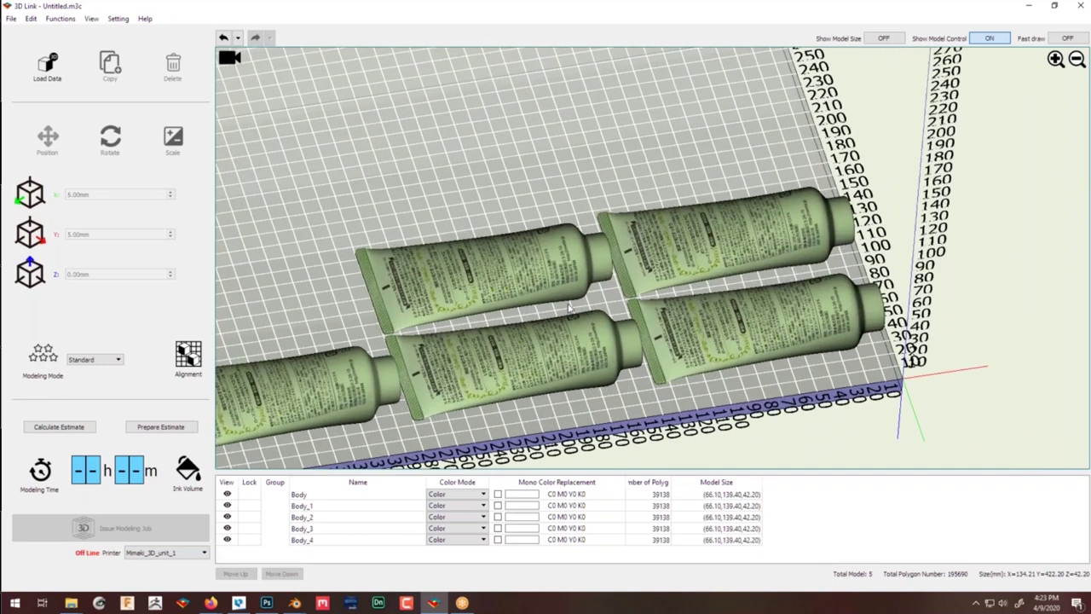
scroll(569, 309, "up", 3)
scroll(565, 273, "down", 6)
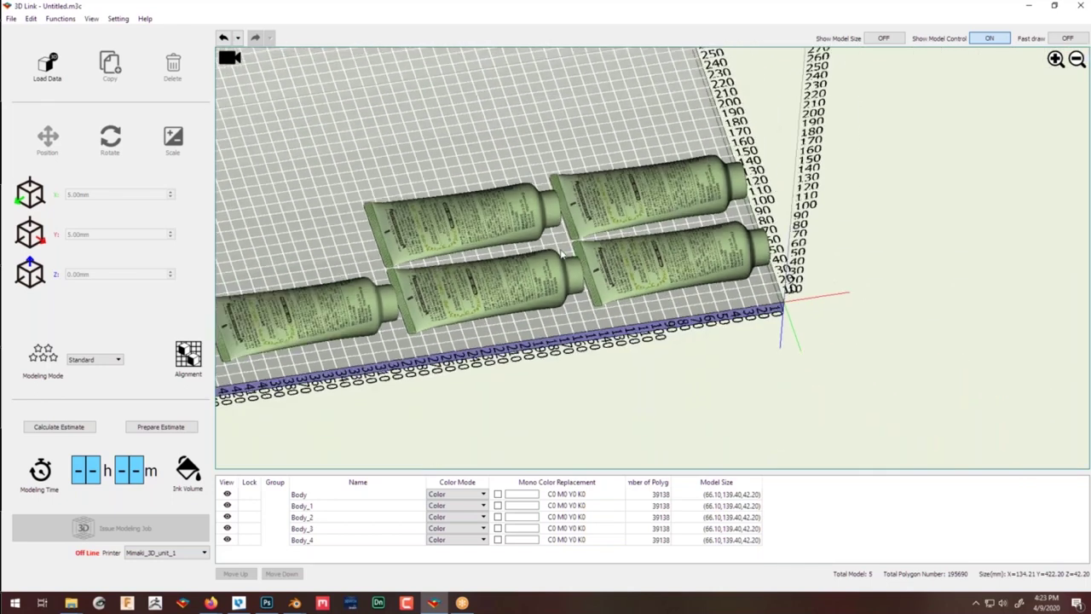
middle_click_drag(561, 253, 604, 255)
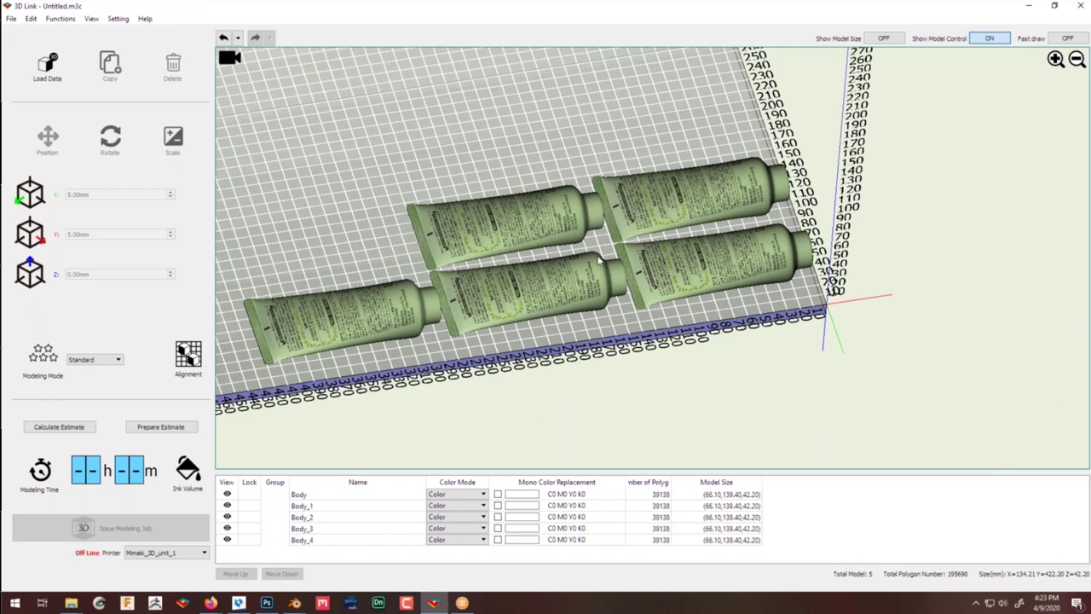
scroll(598, 260, "up", 3)
middle_click_drag(598, 263, 643, 256)
scroll(549, 241, "down", 4)
scroll(643, 255, "up", 3)
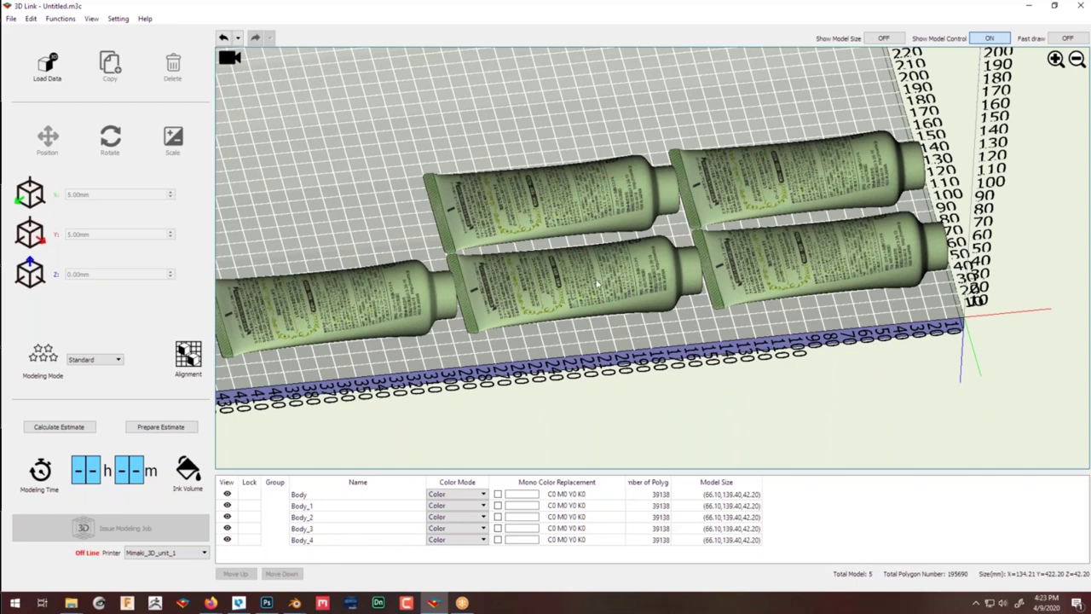
Delete all the loaded tube body copies from the build platform.
left_click(539, 281)
scroll(516, 284, "down", 2)
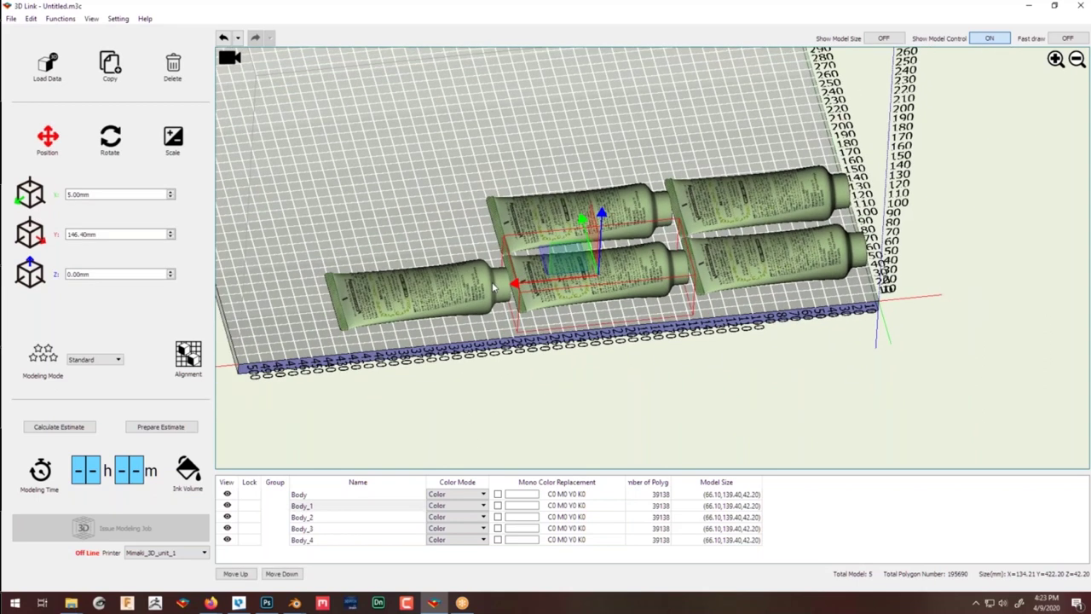
left_click(493, 288)
key("Delete")
left_click(777, 239)
key("ctrl+a")
key("Delete")
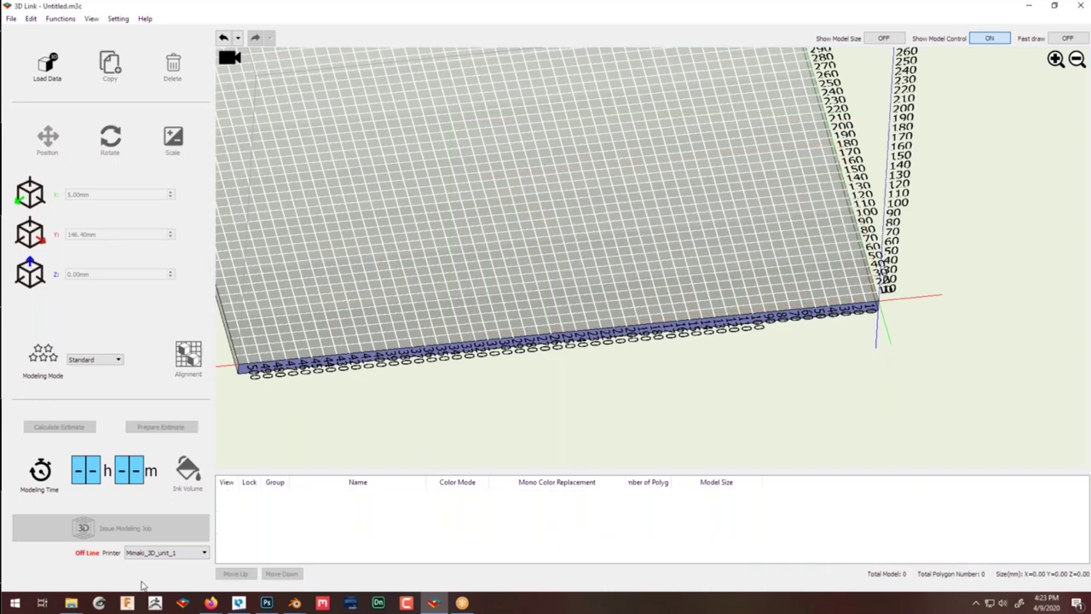
middle_click_drag(456, 257, 449, 344)
scroll(451, 302, "down", 2)
left_click_drag(450, 348, 452, 343)
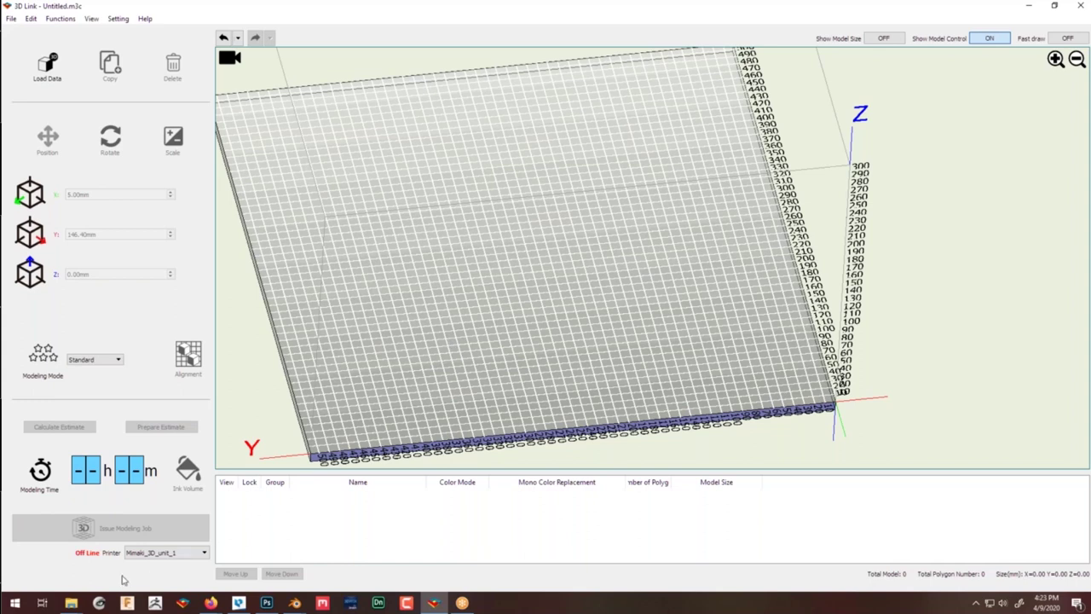
Switch to File Explorer and review the OBJ files in the Gel_V4 folder.
mouse_move(71, 603)
left_click(70, 576)
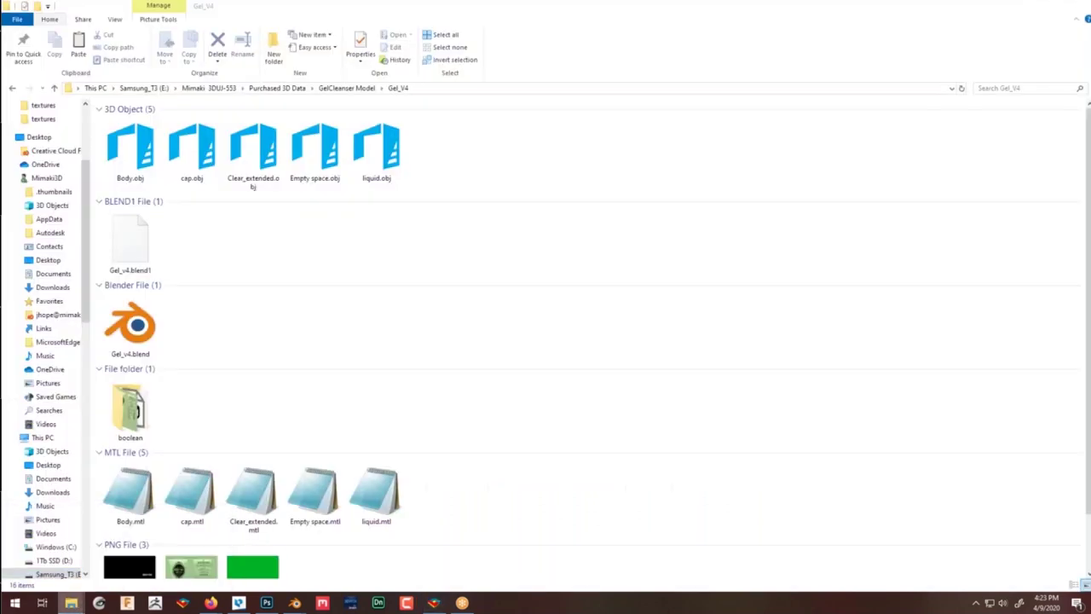
left_click_drag(488, 150, 139, 177)
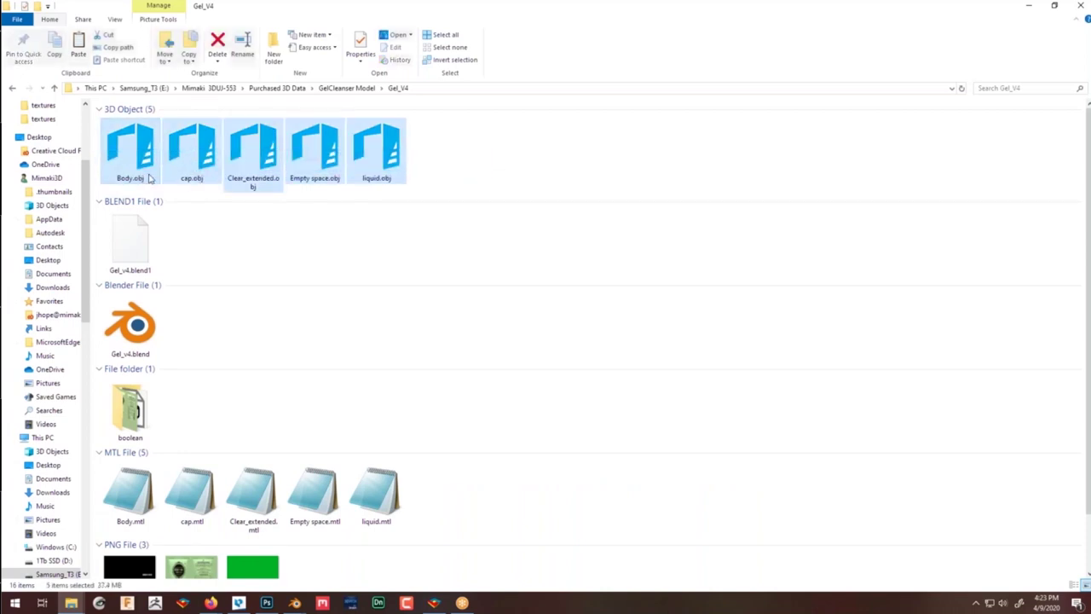
scroll(282, 190, "down", 1)
scroll(282, 190, "up", 1)
scroll(204, 193, "down", 1)
scroll(204, 192, "up", 1)
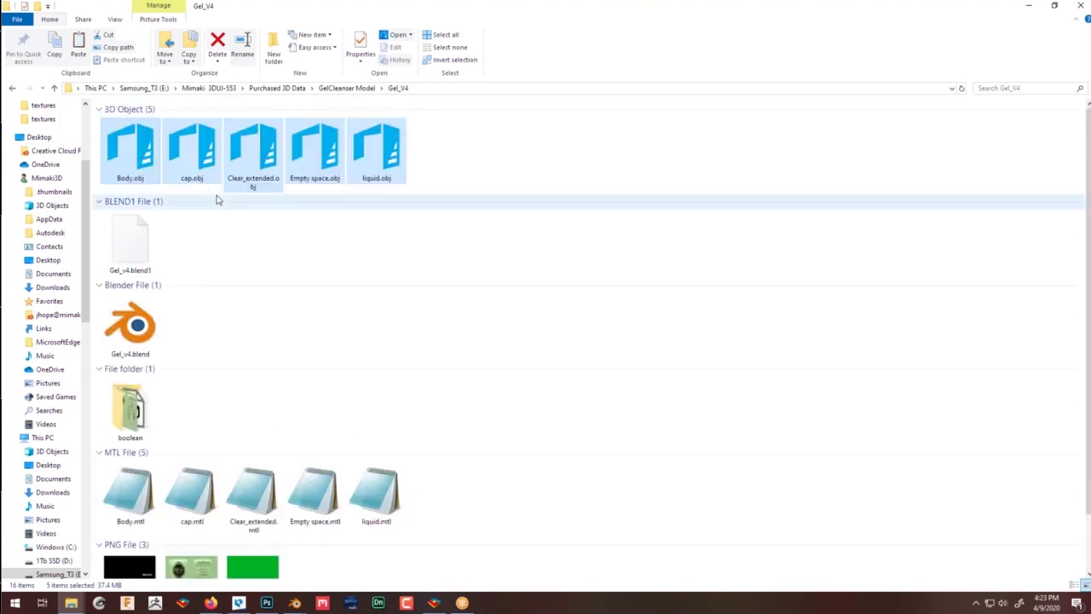
Review the MTL files and the PNG textures that accompany the OBJ models in the Gel_V4 folder.
scroll(290, 165, "down", 1)
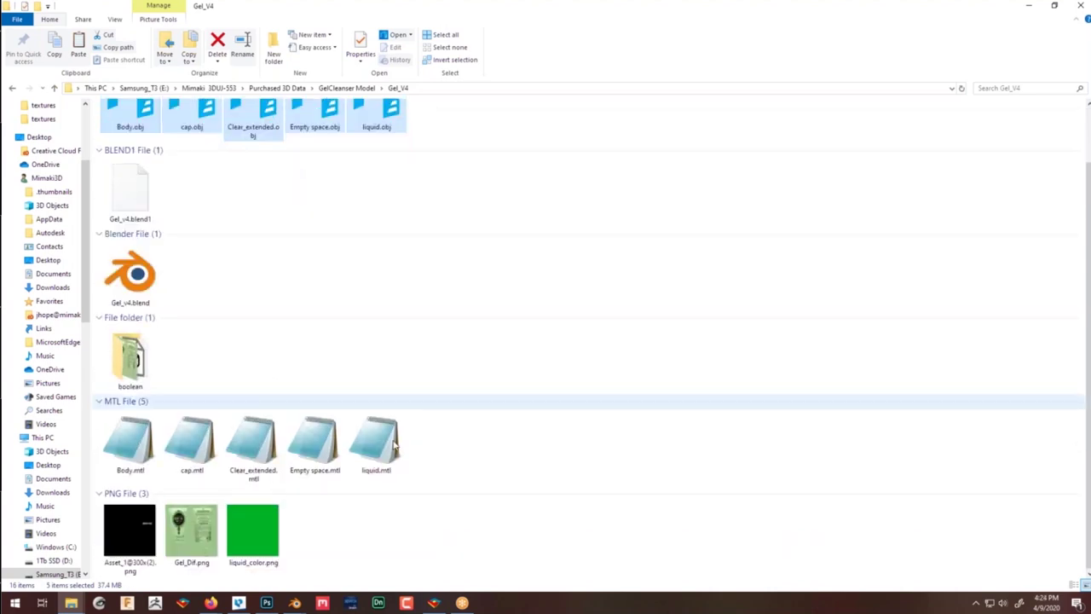
left_click_drag(472, 452, 106, 475)
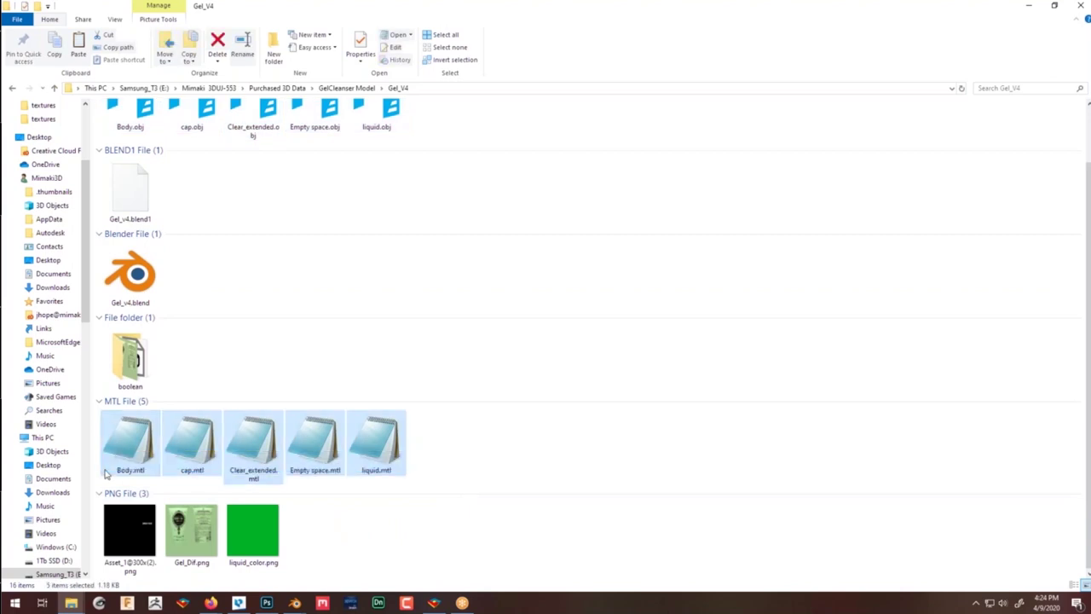
left_click(376, 546)
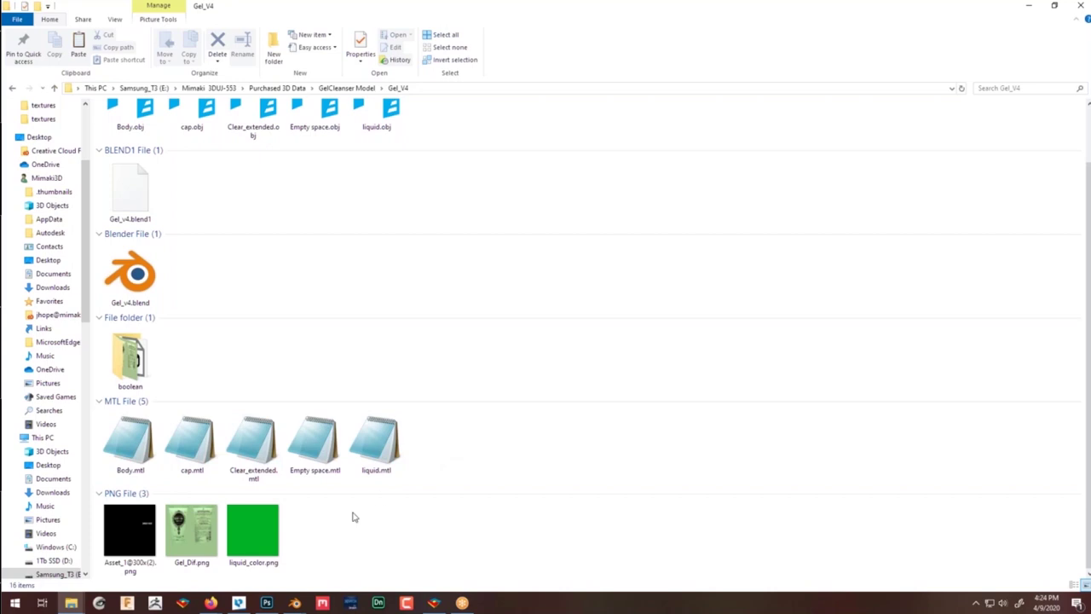
left_click(137, 552)
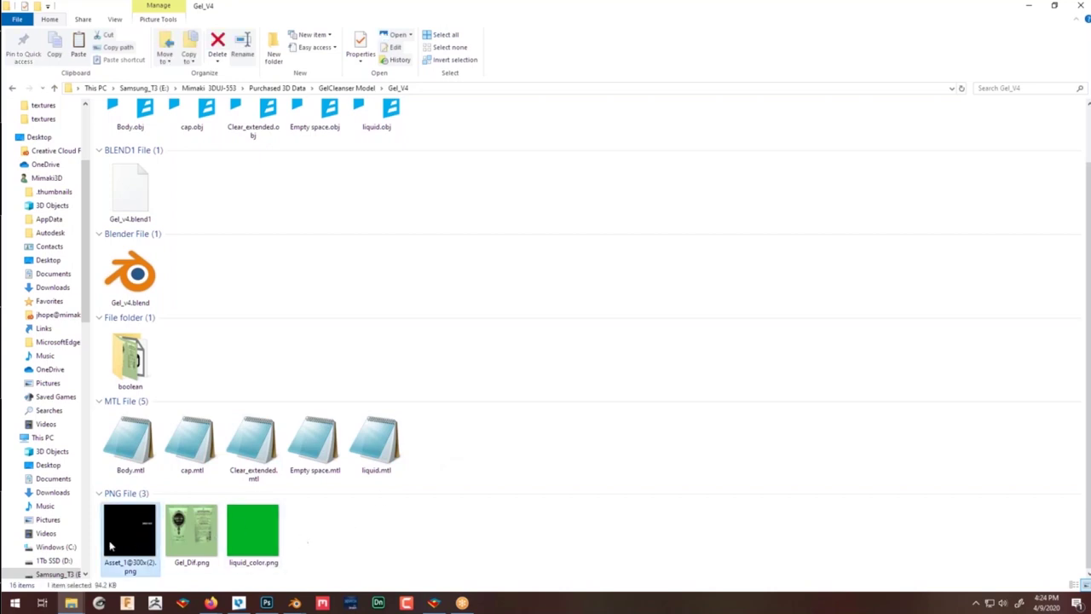
left_click(204, 533)
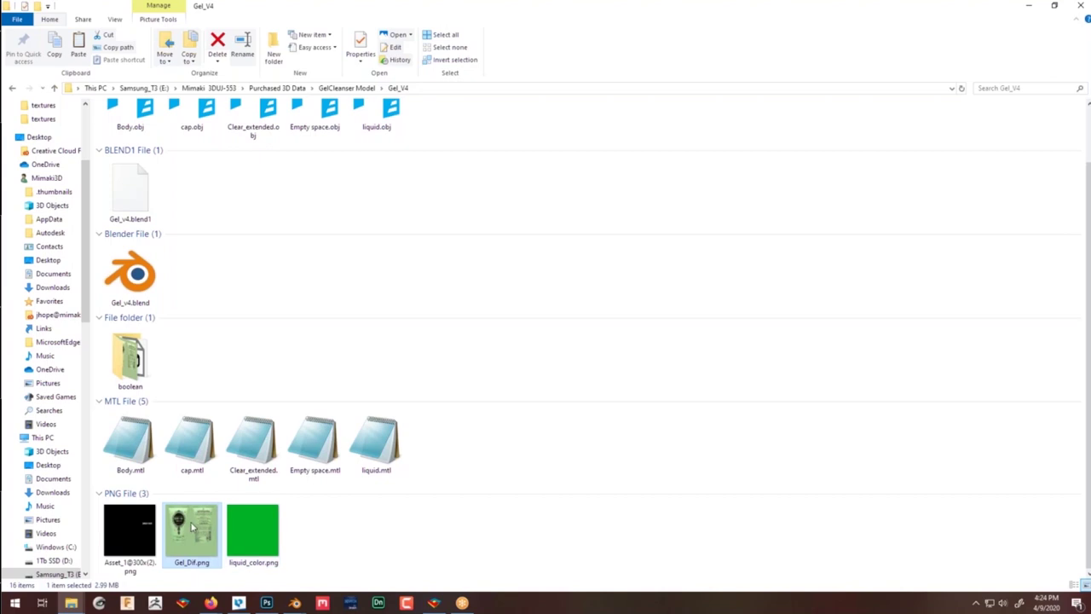
Load Body, cap, Clear_extended, Empty space and liquid OBJ files into 3D Link, all combined in one group.
scroll(623, 378, "up", 1)
left_click(465, 179)
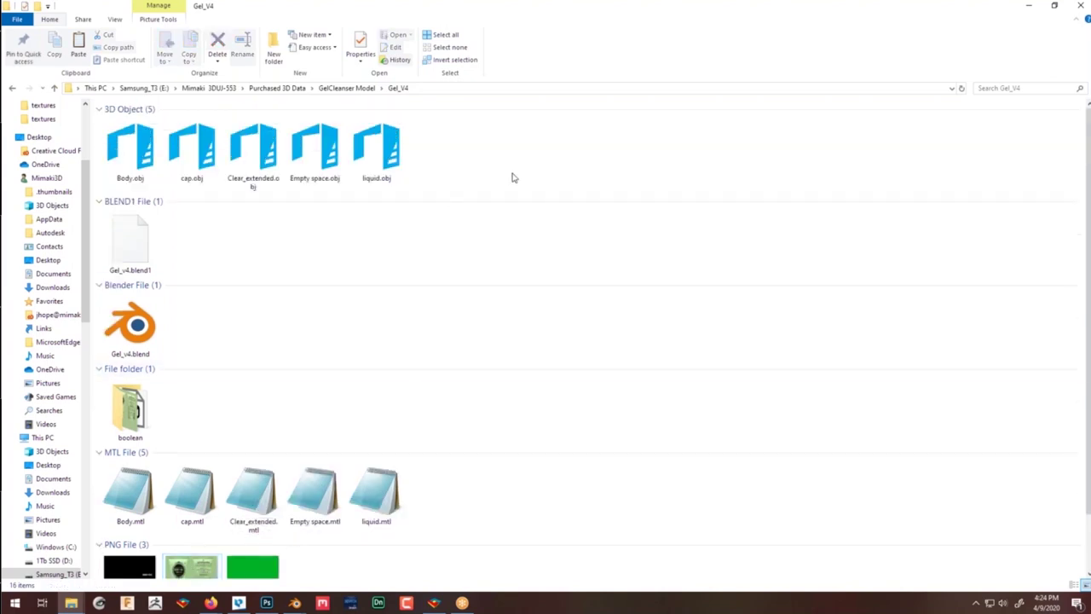
left_click_drag(505, 167, 495, 237)
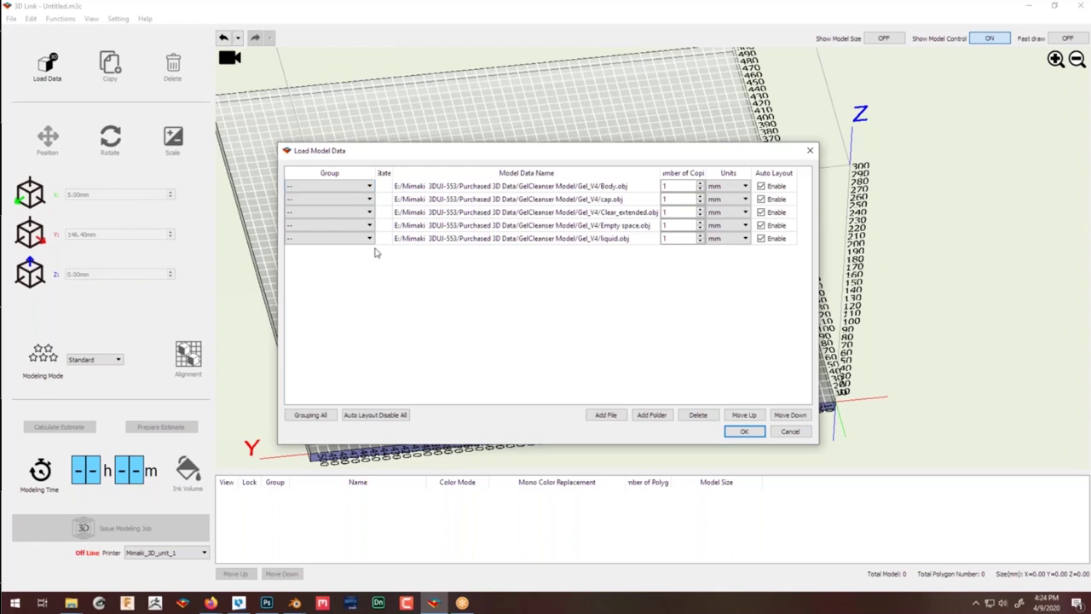
left_click(313, 415)
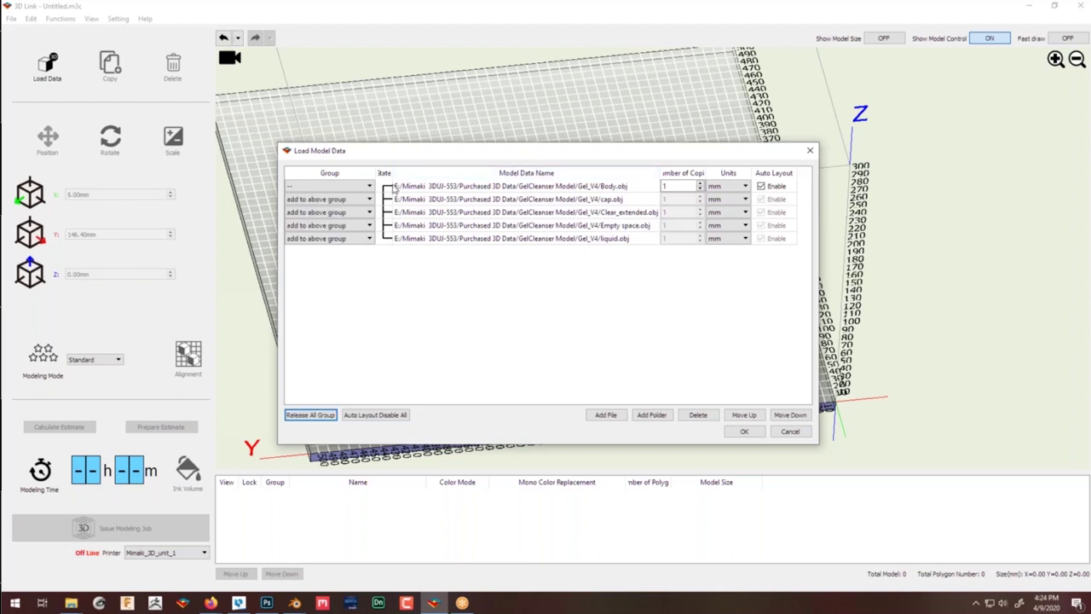
left_click_drag(392, 173, 421, 175)
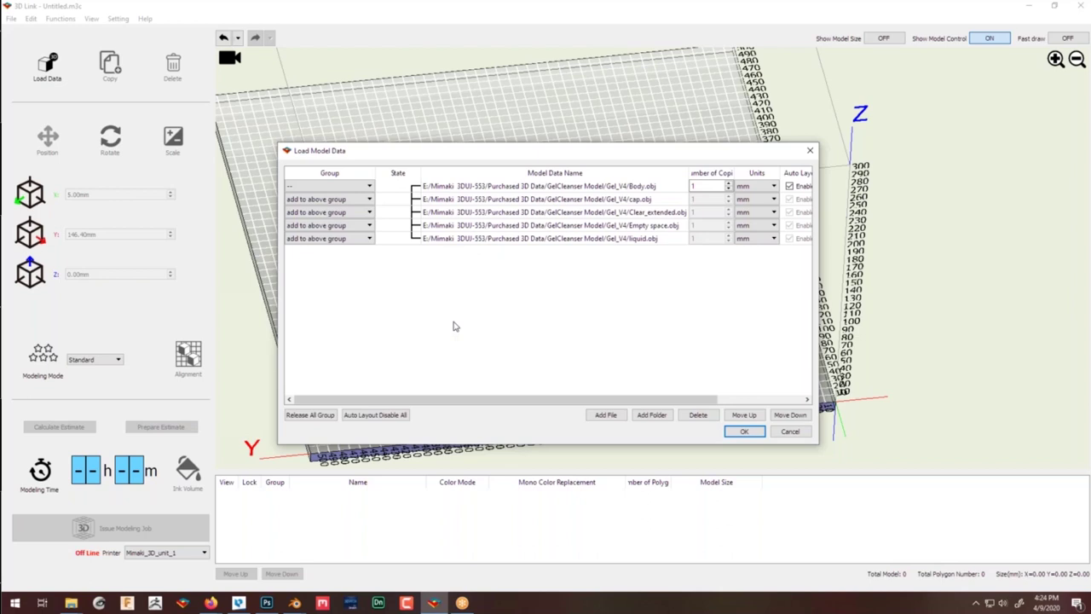
left_click(742, 432)
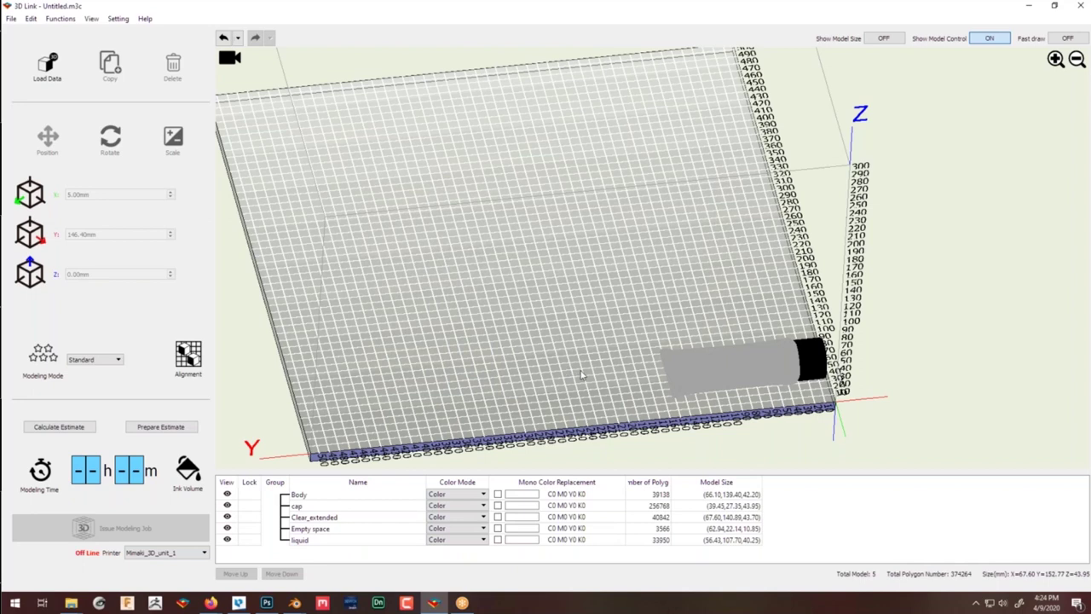
Inspect the grouped tube on the platform and check its Body, cap and Clear_extended parts individually in the model list.
middle_click_drag(584, 376, 491, 339)
scroll(584, 387, "up", 2)
scroll(584, 388, "up", 5)
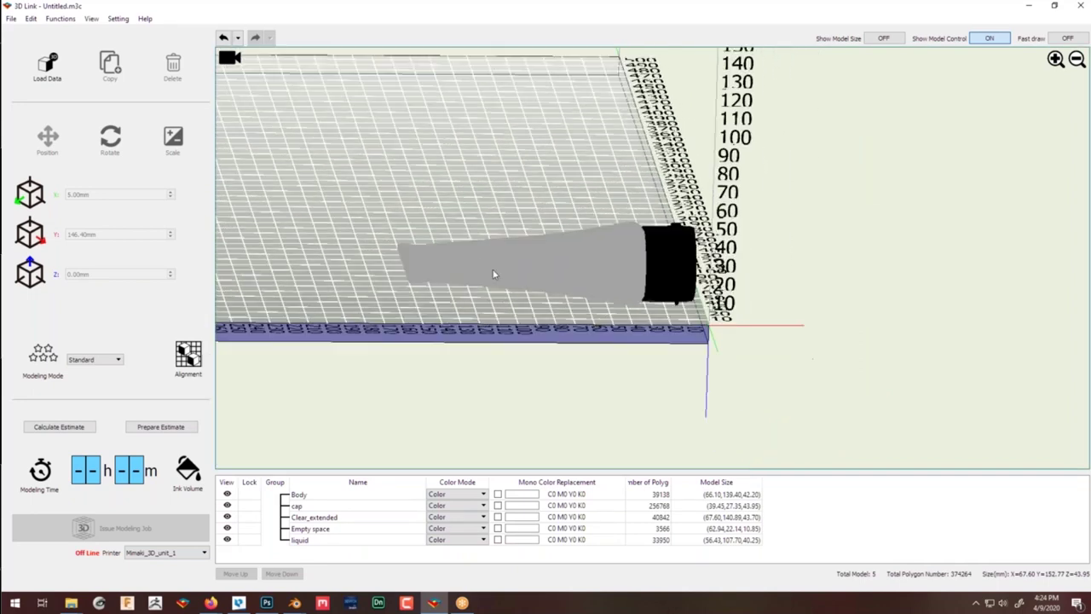
scroll(515, 249, "down", 3)
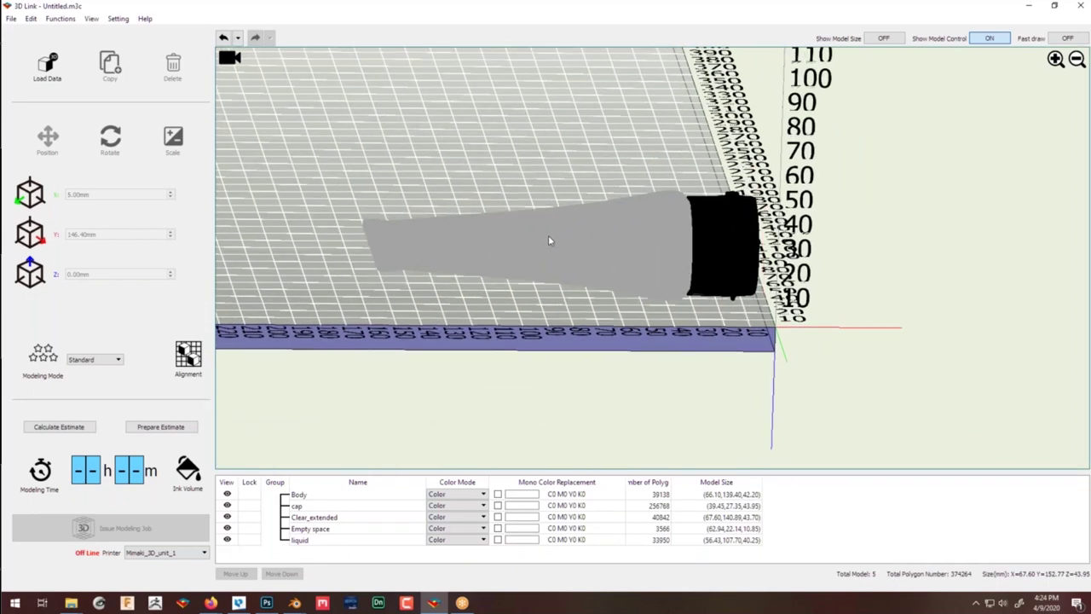
left_click(549, 238)
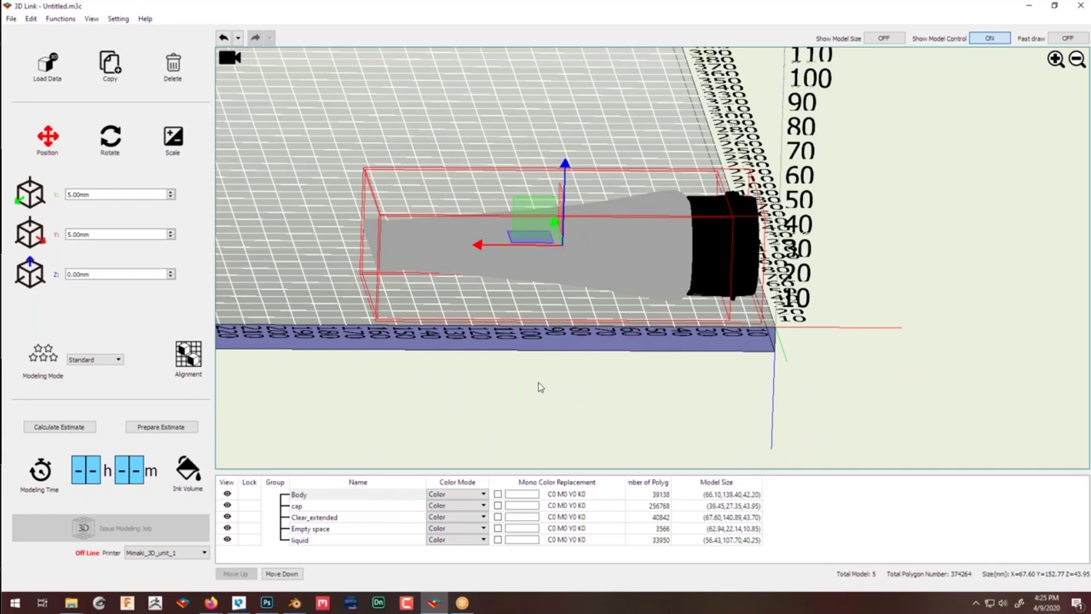
left_click(380, 506)
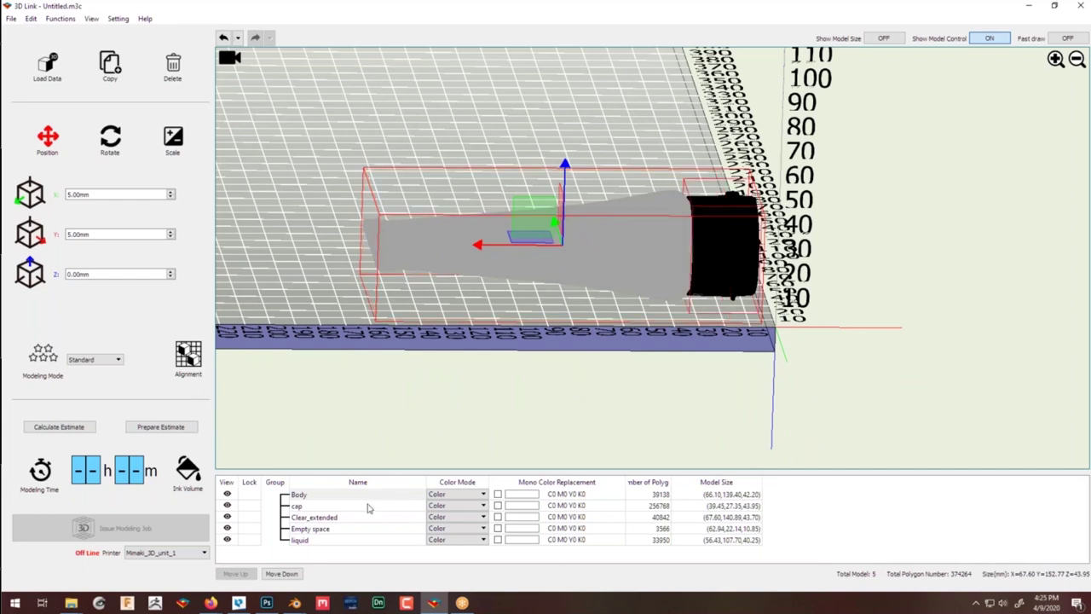
left_click(382, 495)
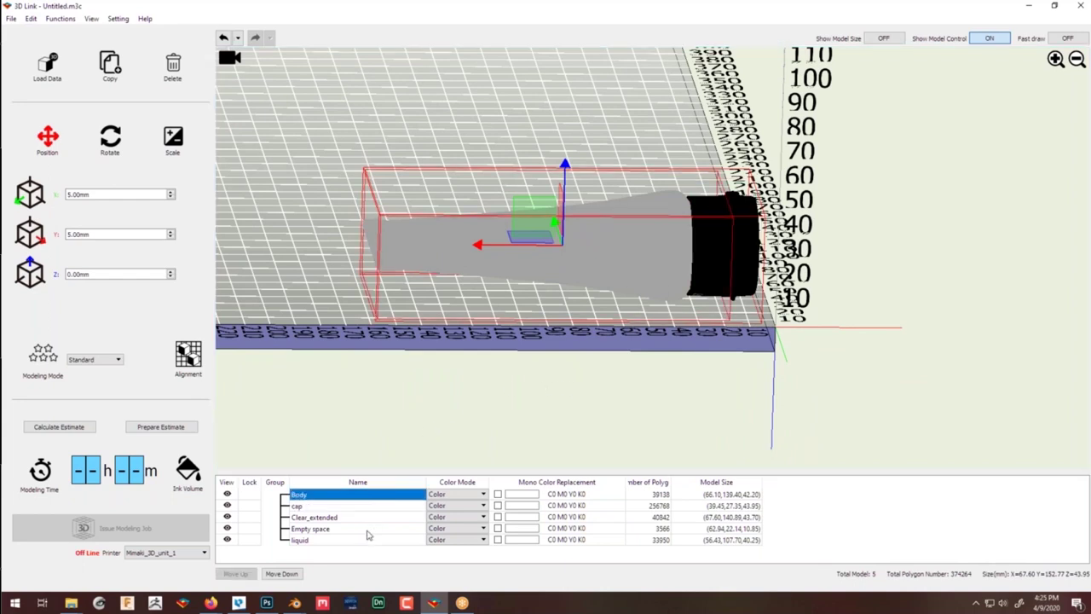
left_click(364, 519)
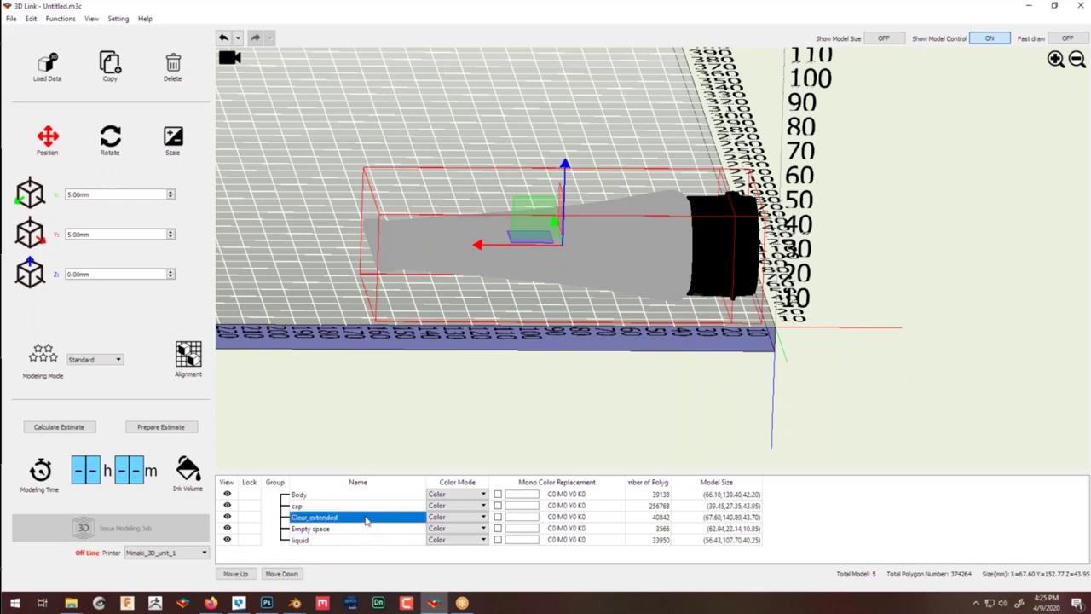
Set the color mode of the Clear_extended part to Clear.
left_click(458, 518)
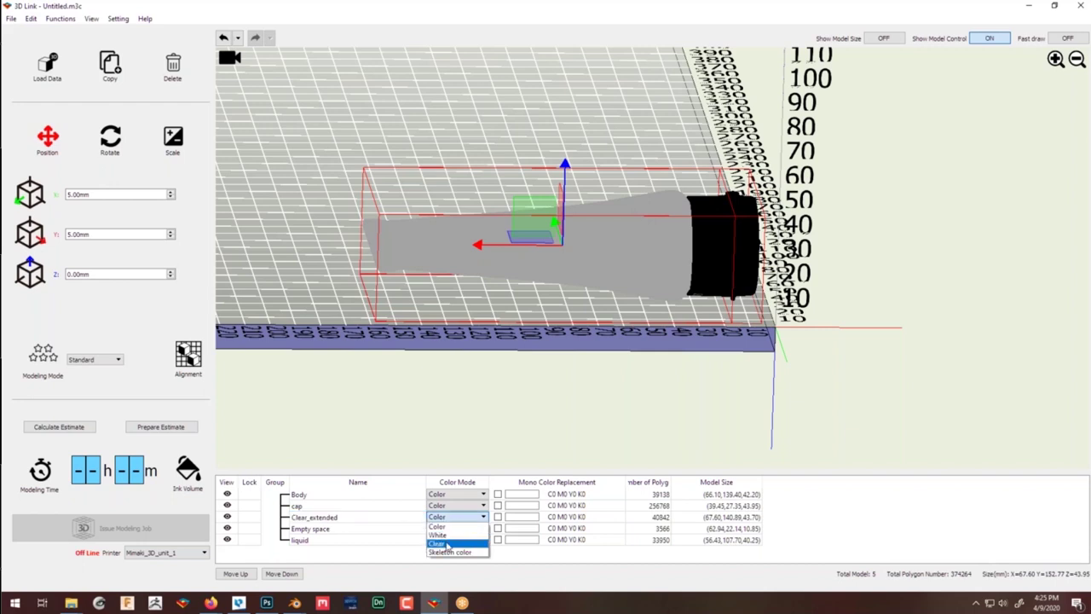
left_click(446, 544)
Examine the label text, crimped end and cap of the tube through the clear outer layer.
scroll(373, 223, "up", 5)
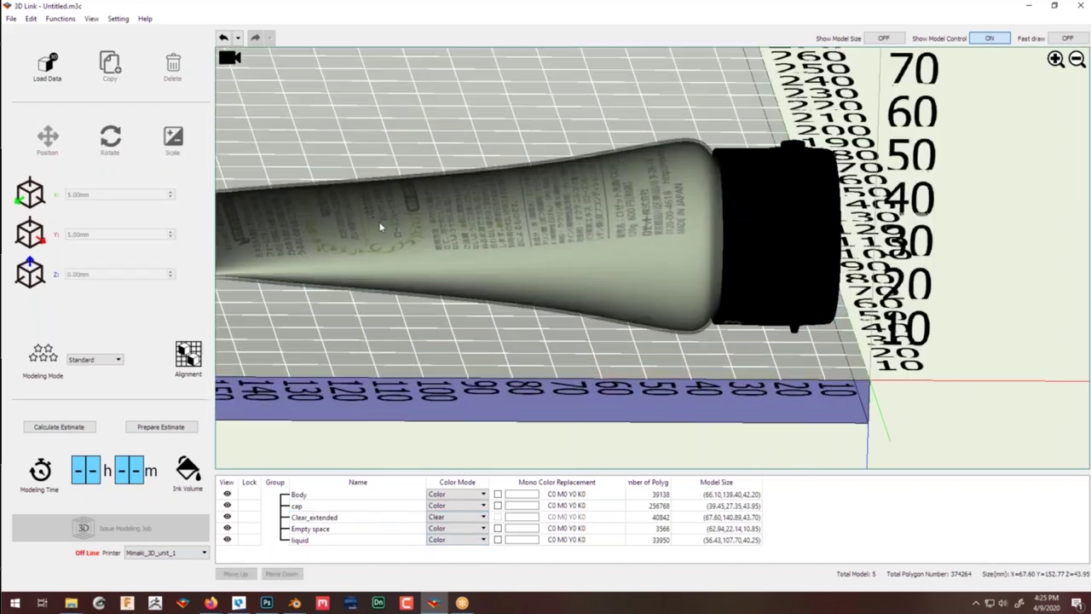
middle_click_drag(373, 223, 461, 264)
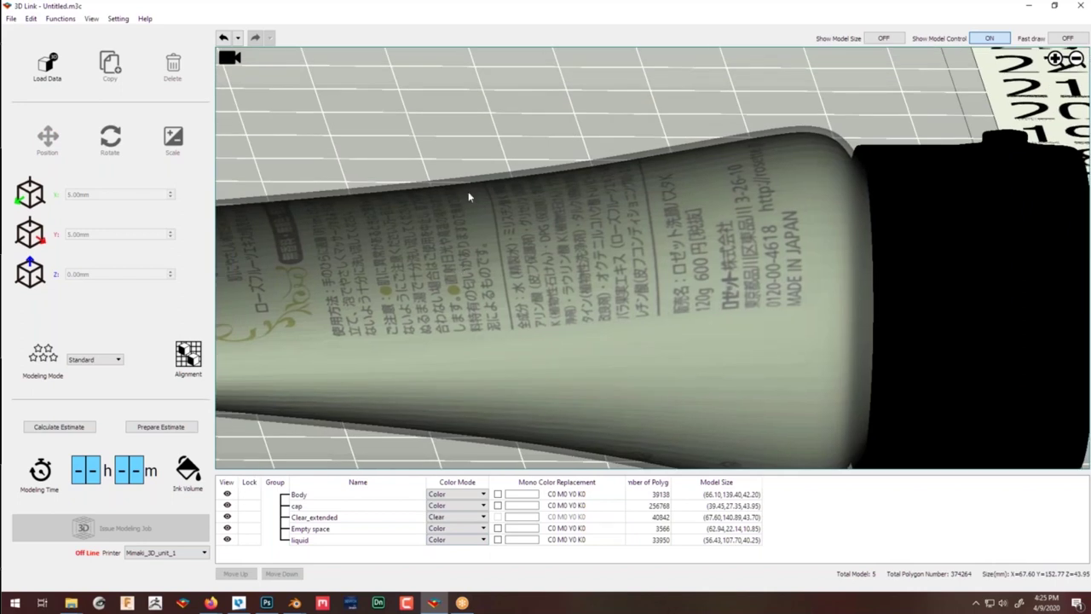
left_click_drag(436, 221, 372, 298)
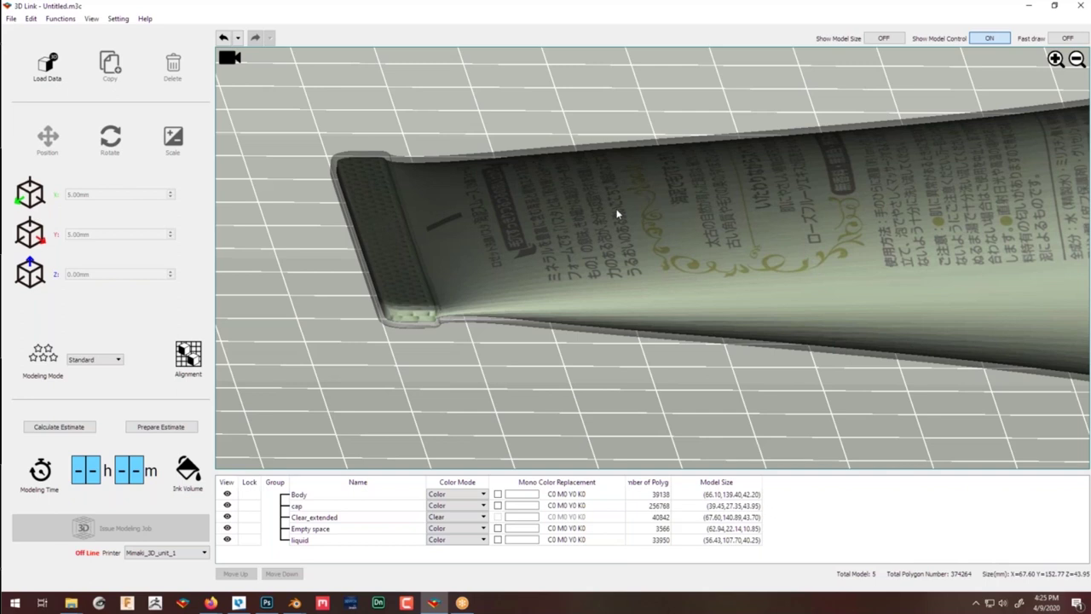
scroll(644, 219, "down", 5)
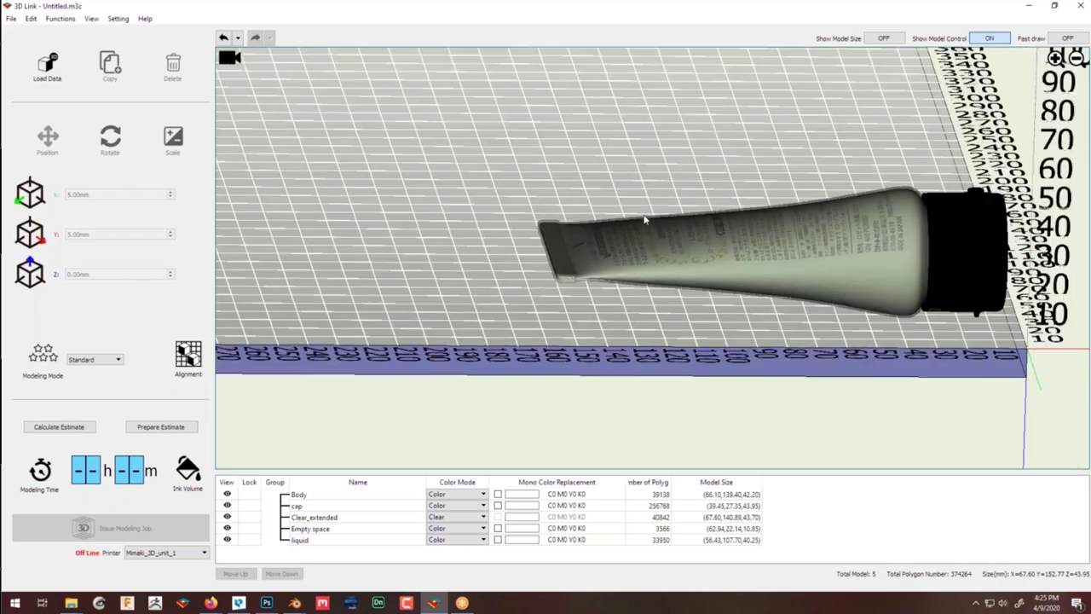
scroll(644, 219, "up", 3)
middle_click_drag(670, 237, 435, 234)
left_click_drag(434, 237, 584, 263)
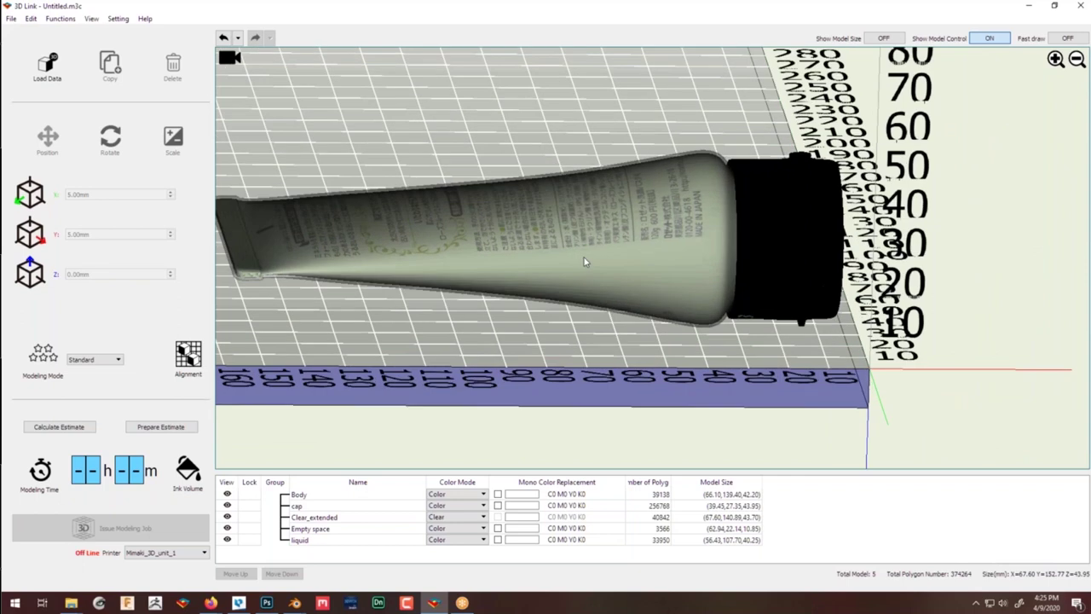
scroll(584, 263, "up", 1)
scroll(585, 262, "up", 2)
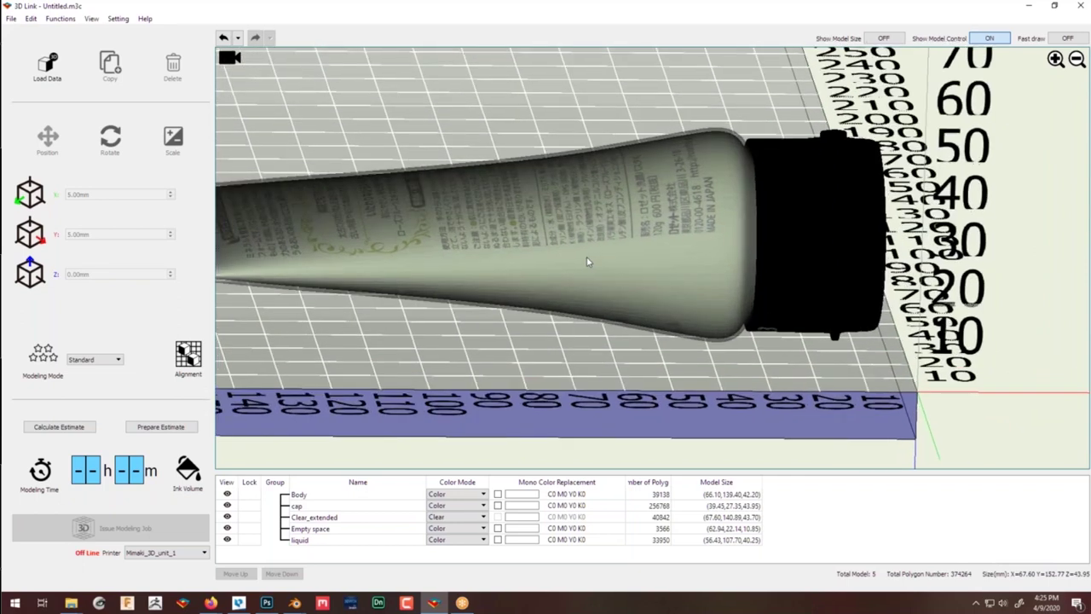
scroll(528, 287, "up", 1)
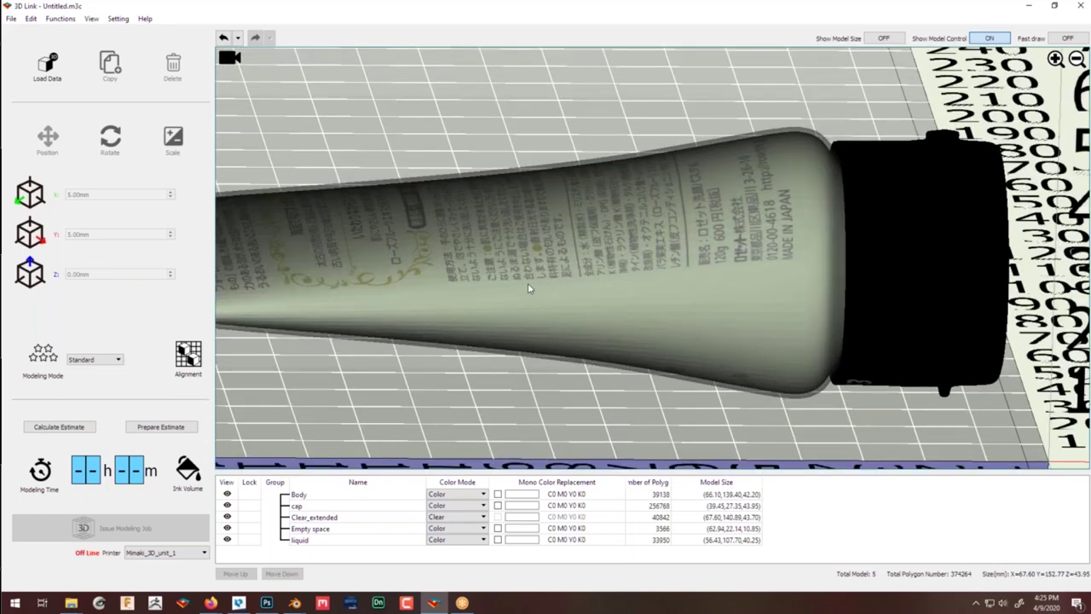
scroll(528, 288, "down", 3)
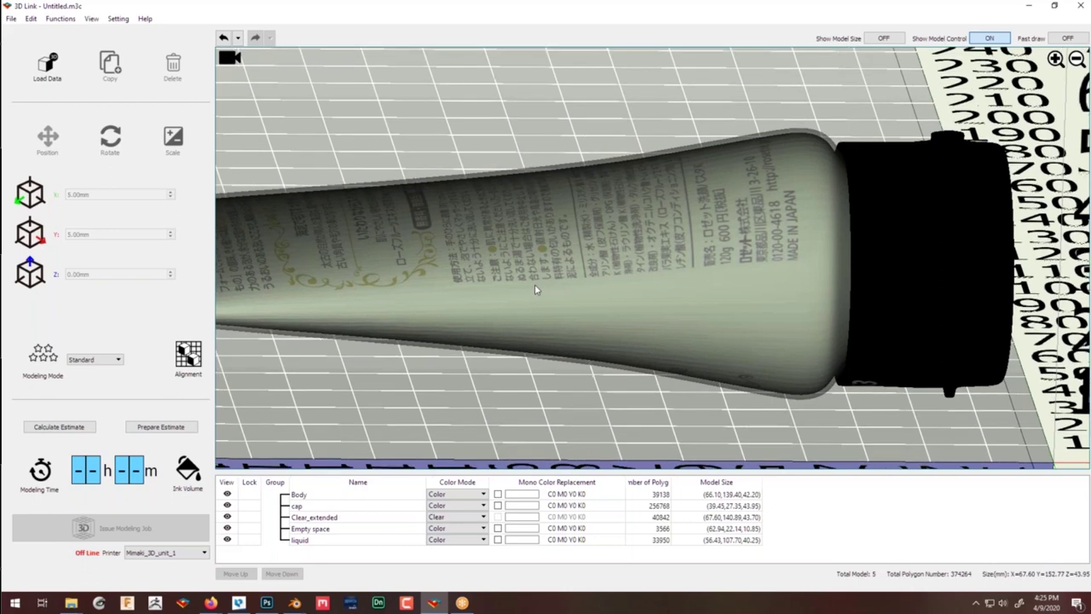
scroll(546, 295, "up", 1)
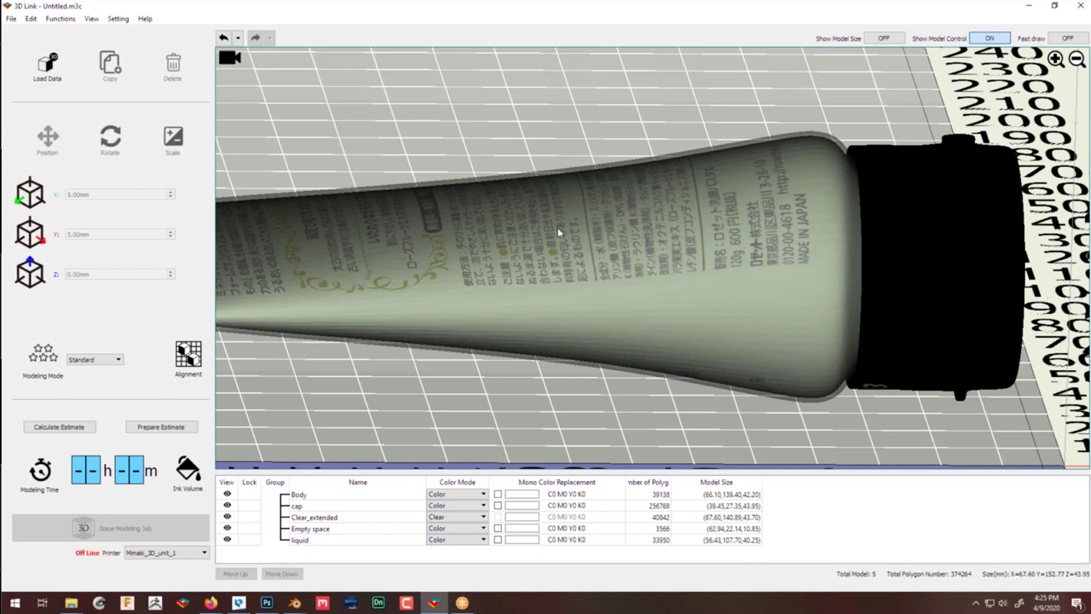
scroll(589, 237, "down", 2)
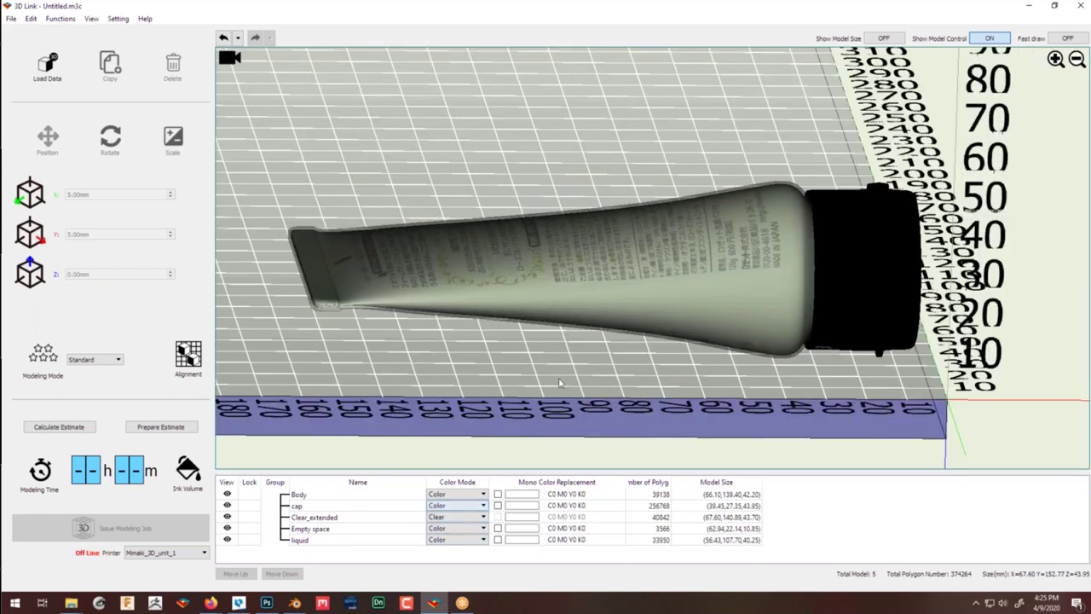
middle_click_drag(566, 339, 496, 320)
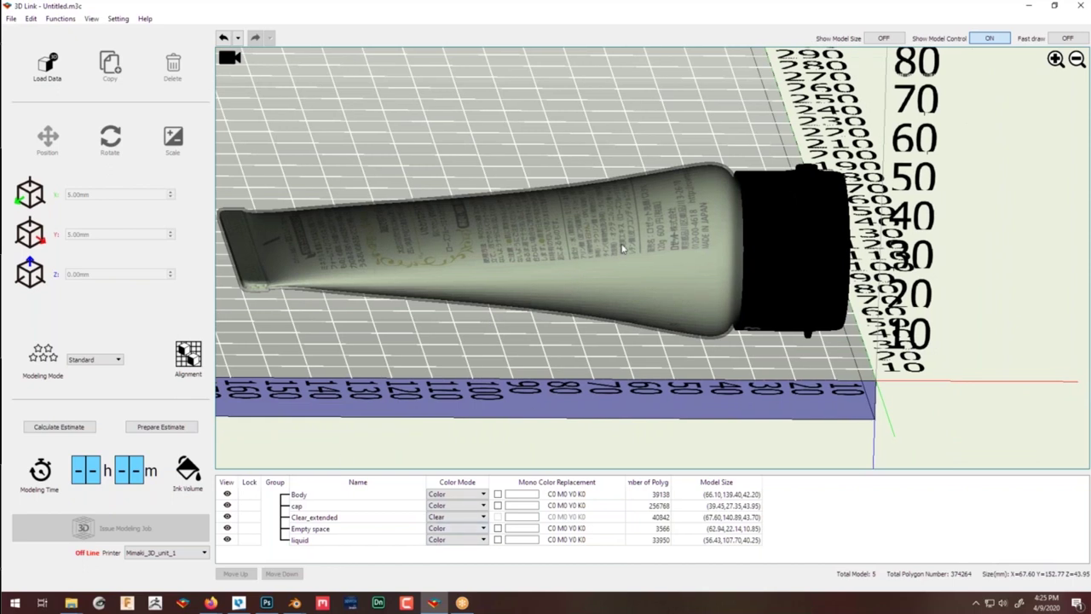
middle_click_drag(627, 232, 641, 232)
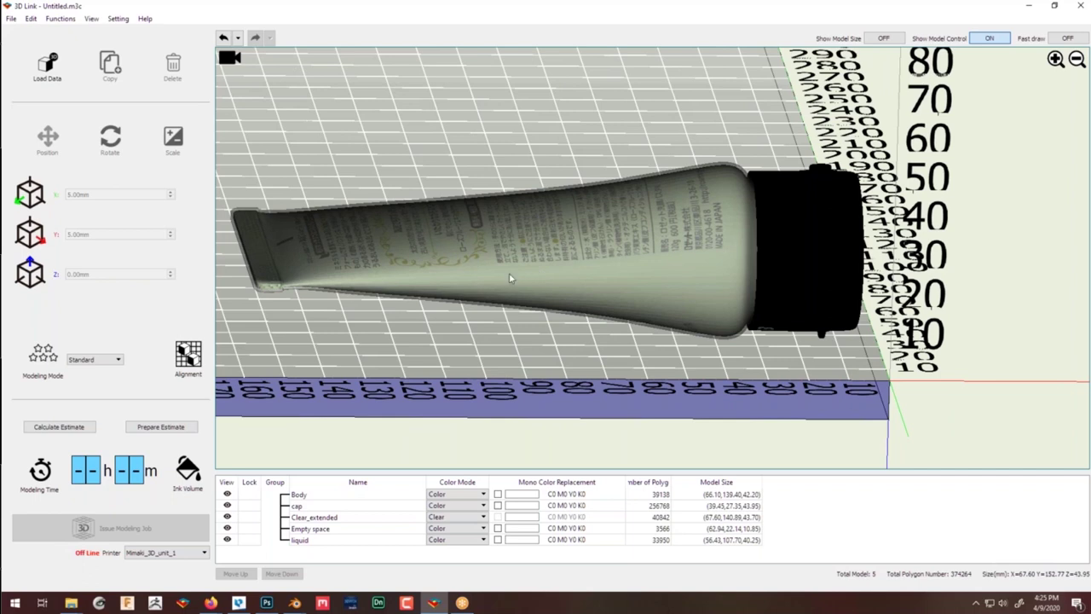
Set the color mode of the Body part to Skeleton color and of the Empty space part to Clear.
left_click(467, 494)
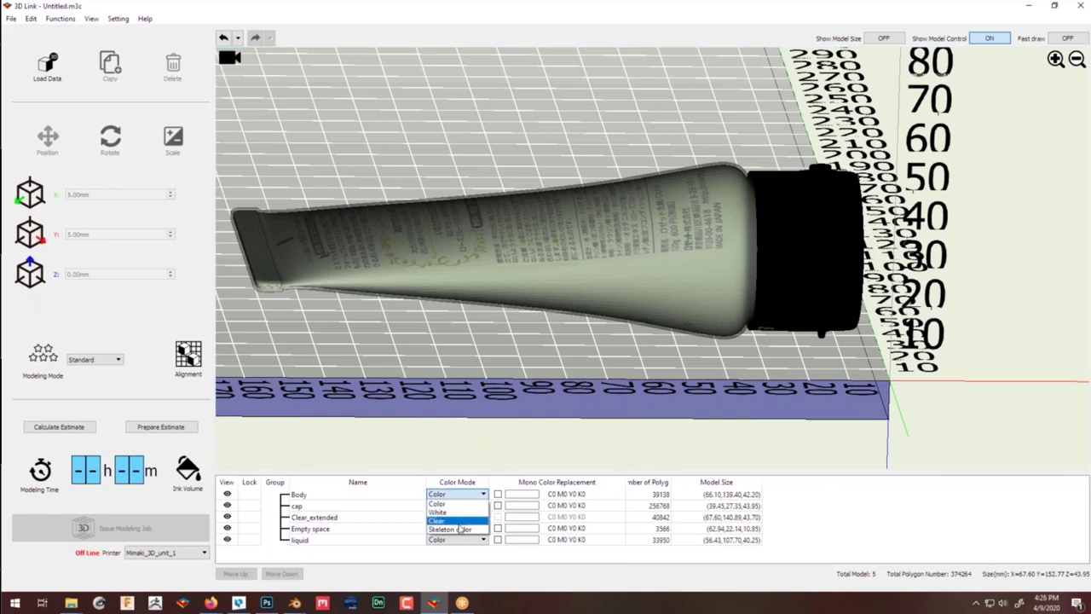
left_click(452, 529)
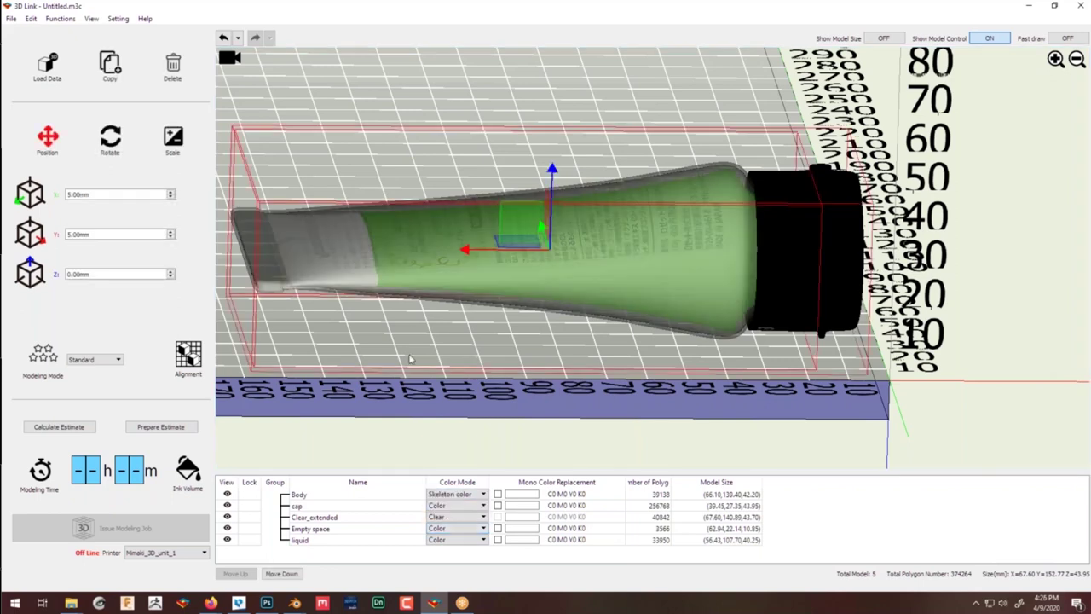
scroll(406, 332, "up", 5)
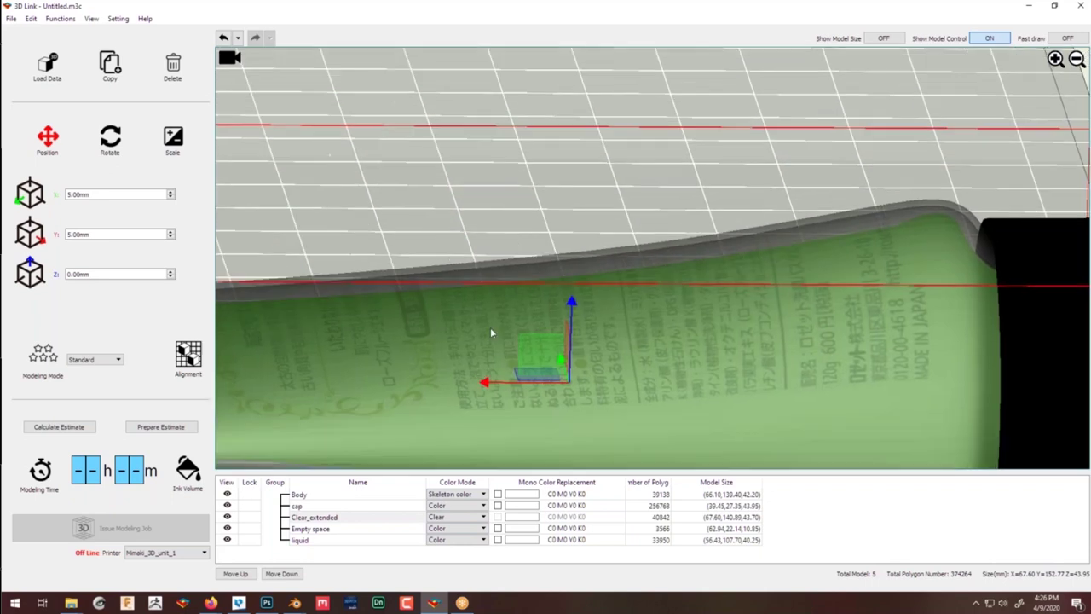
scroll(369, 315, "down", 3)
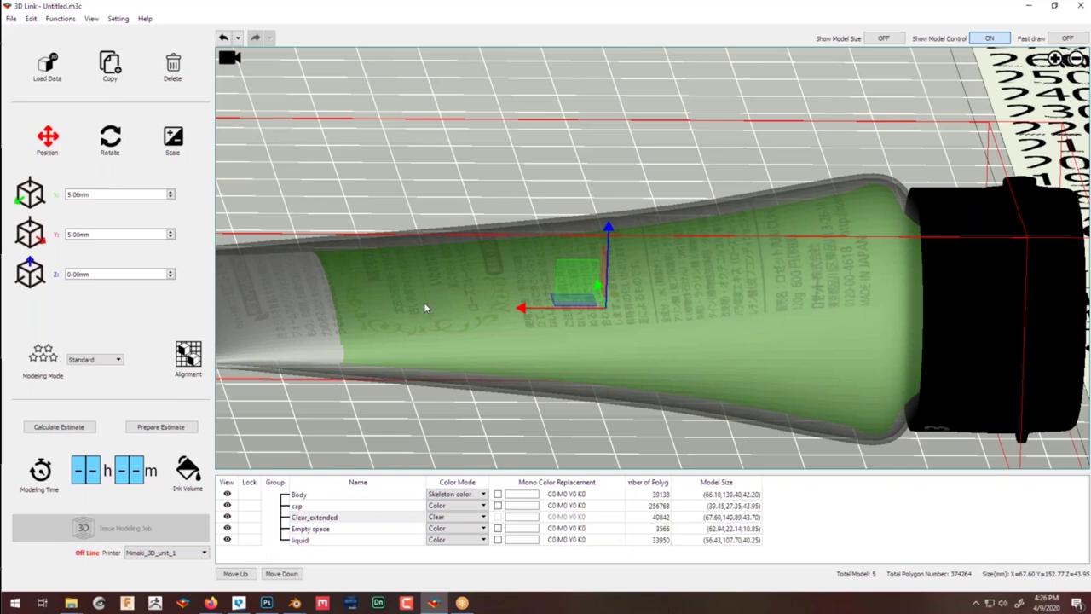
scroll(424, 305, "down", 2)
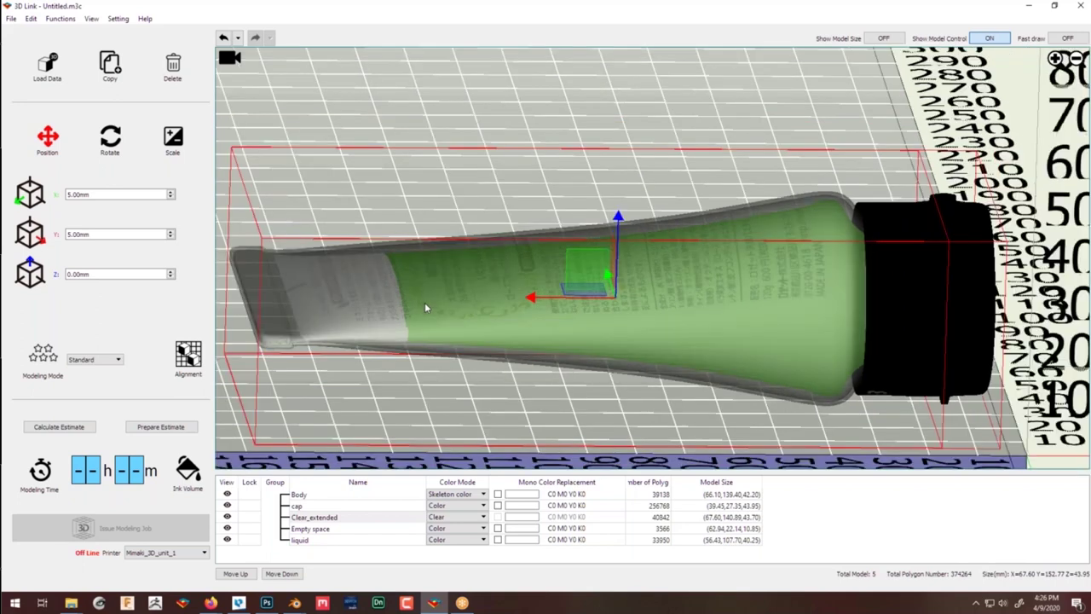
scroll(425, 308, "up", 2)
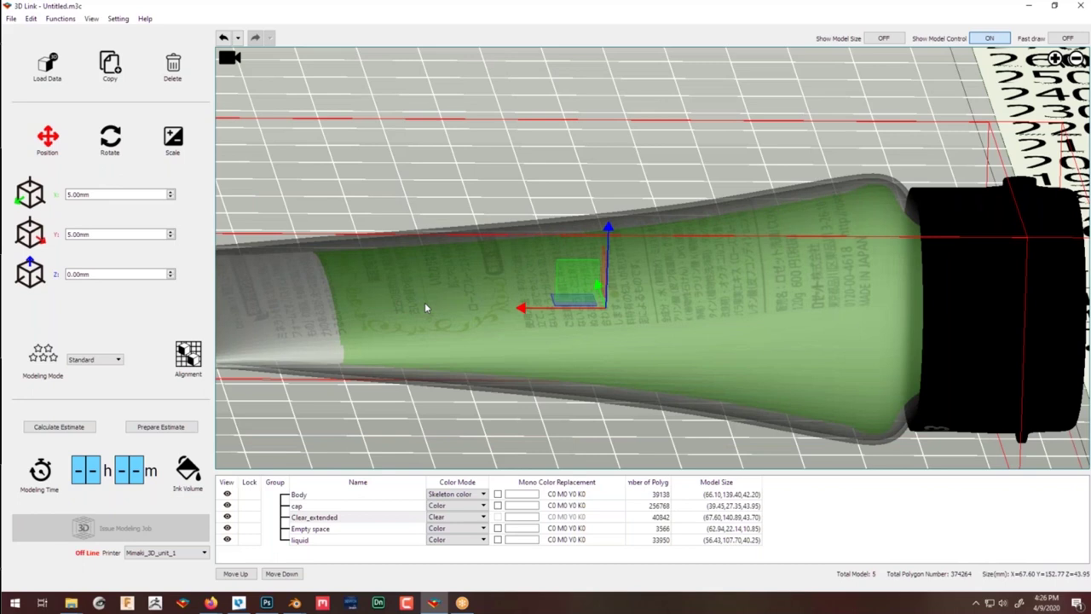
middle_click_drag(425, 307, 446, 296)
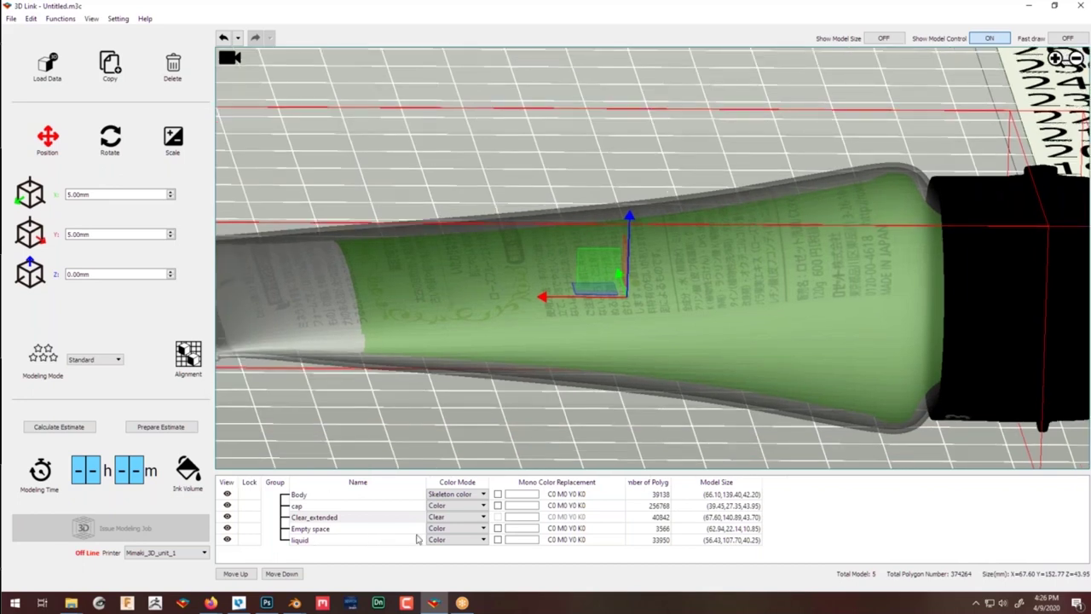
middle_click_drag(411, 431, 515, 405)
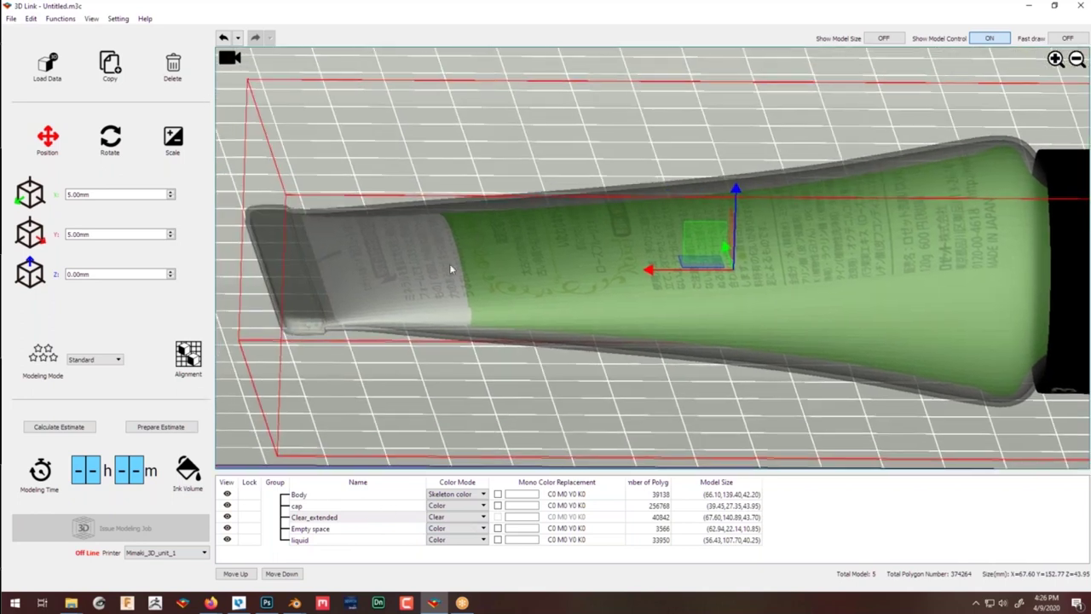
left_click(463, 529)
left_click(441, 556)
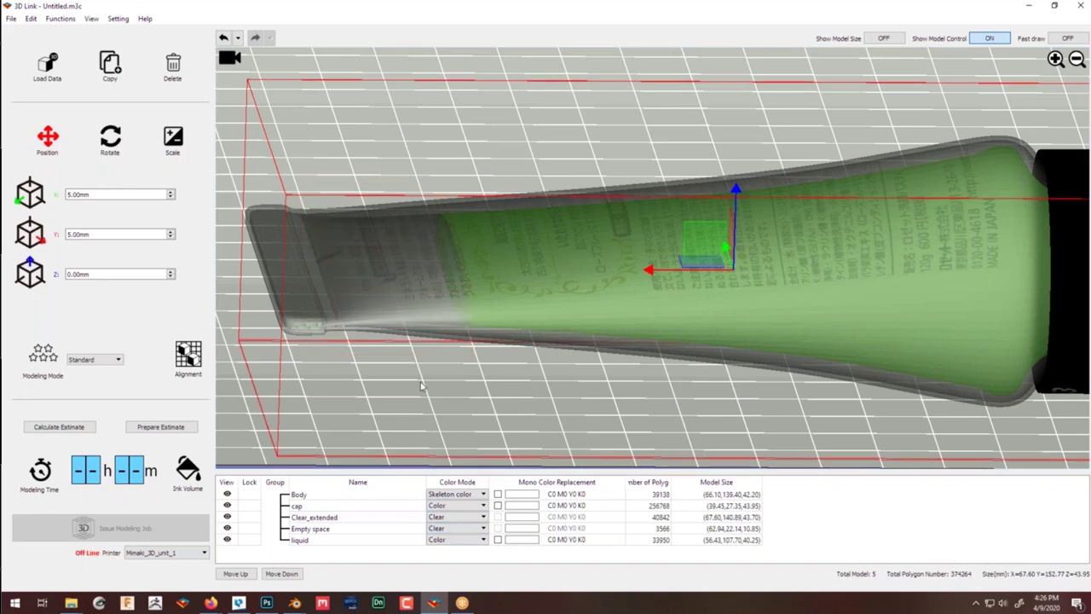
Examine the translucent tube with its green liquid and clear empty space from the side and from above.
middle_click_drag(584, 390, 314, 431)
scroll(526, 261, "down", 3)
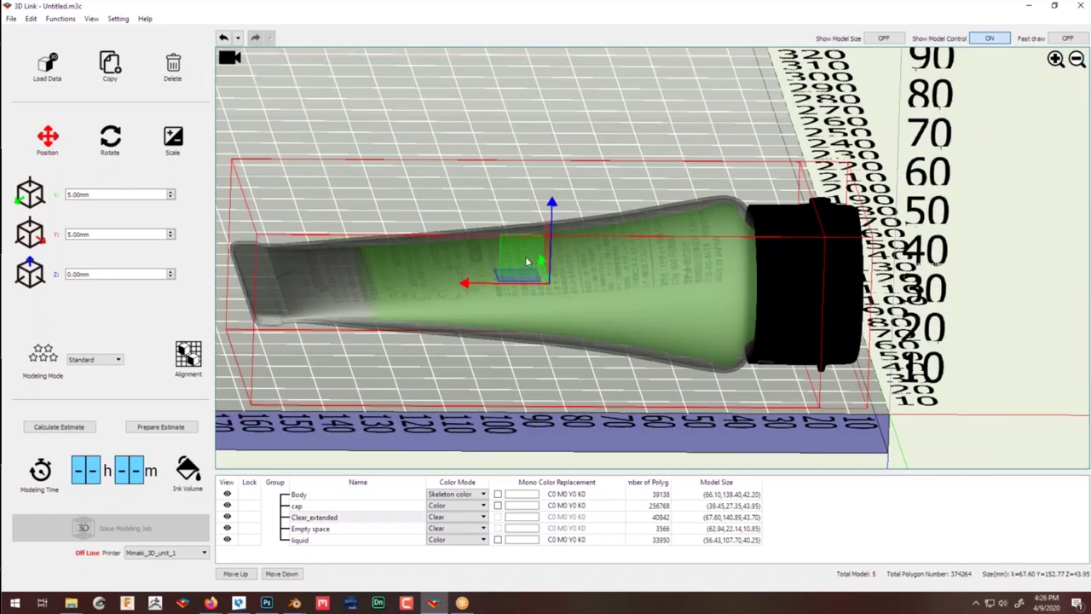
scroll(544, 266, "up", 2)
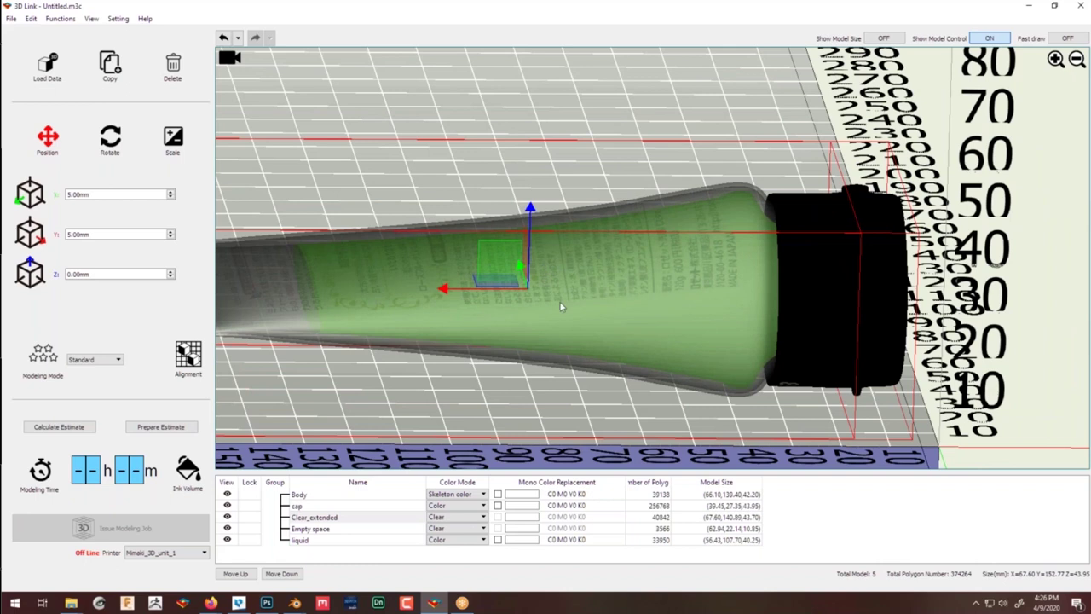
middle_click_drag(438, 349, 448, 354)
scroll(448, 353, "down", 3)
middle_click_drag(506, 310, 470, 325)
left_click(443, 152)
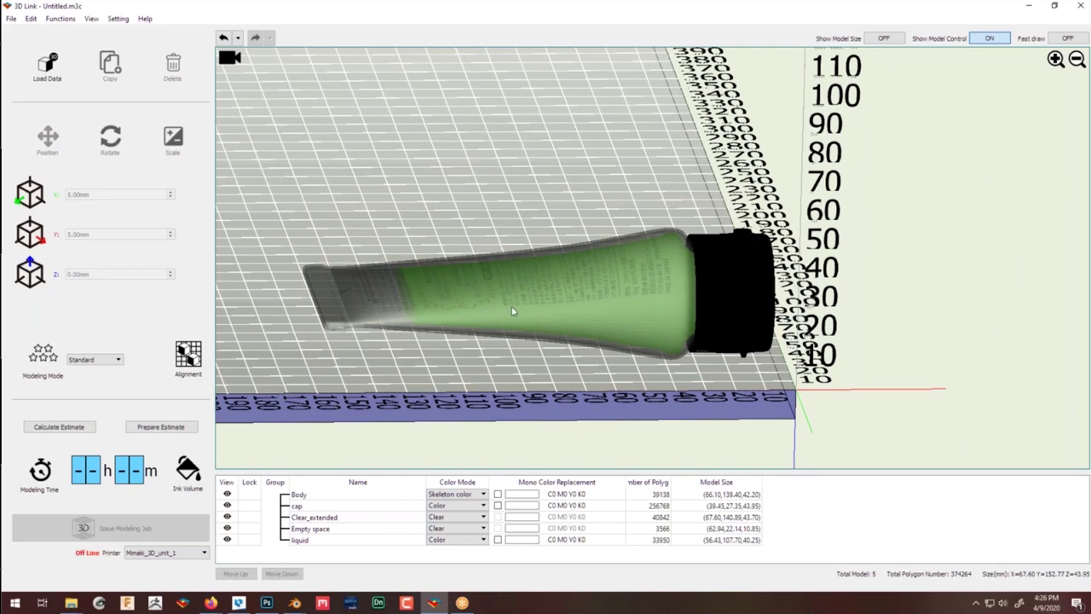
middle_click_drag(527, 304, 499, 242)
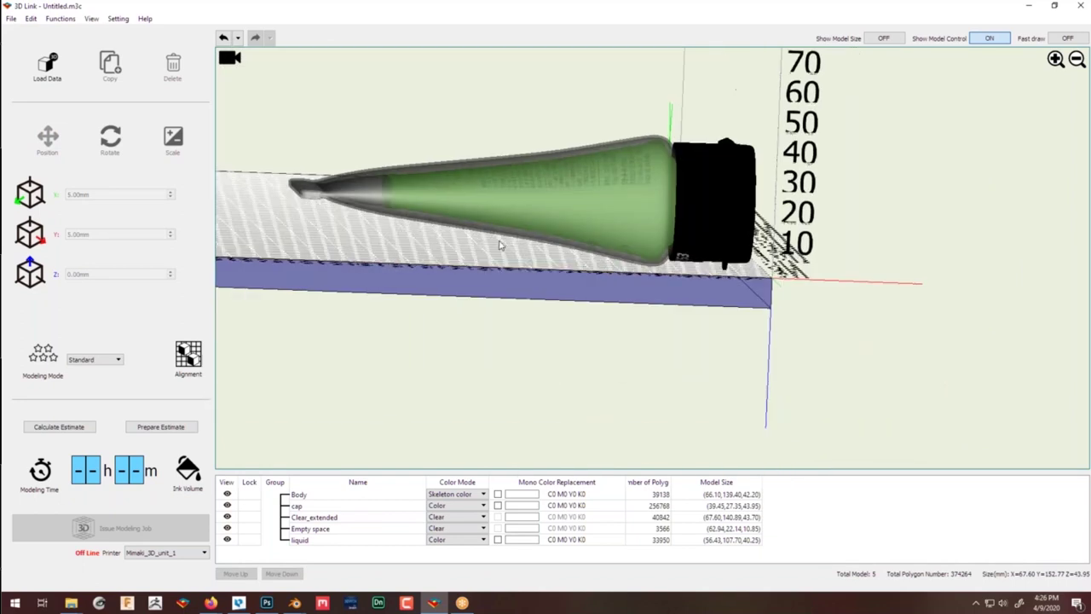
middle_click_drag(496, 203, 585, 347)
Move the grouped tube along the Y axis to about 20.4 mm, keeping it selected.
left_click(585, 347)
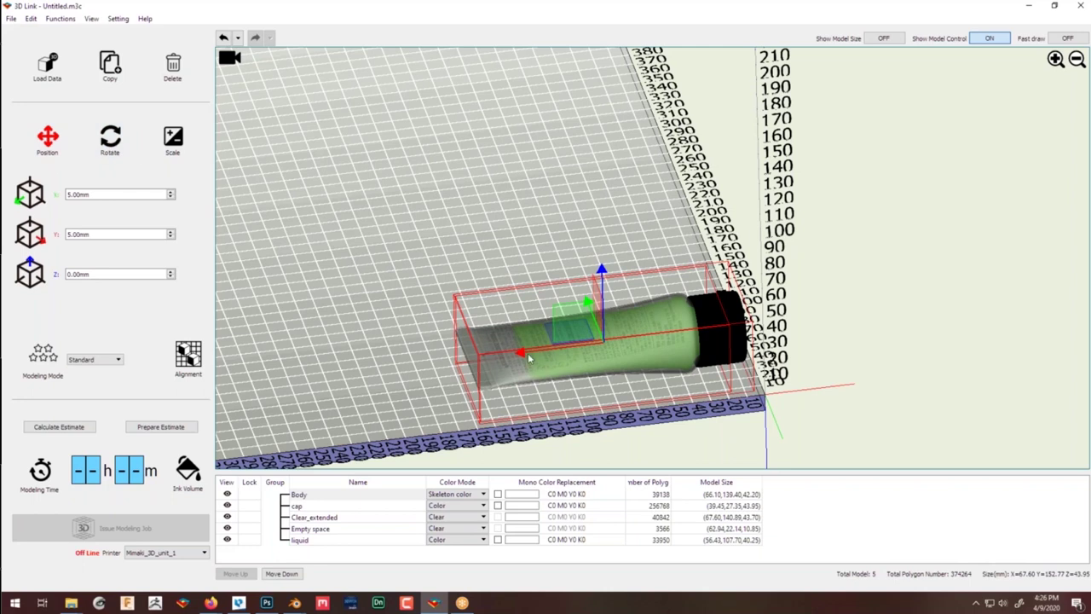
left_click_drag(523, 358, 495, 357)
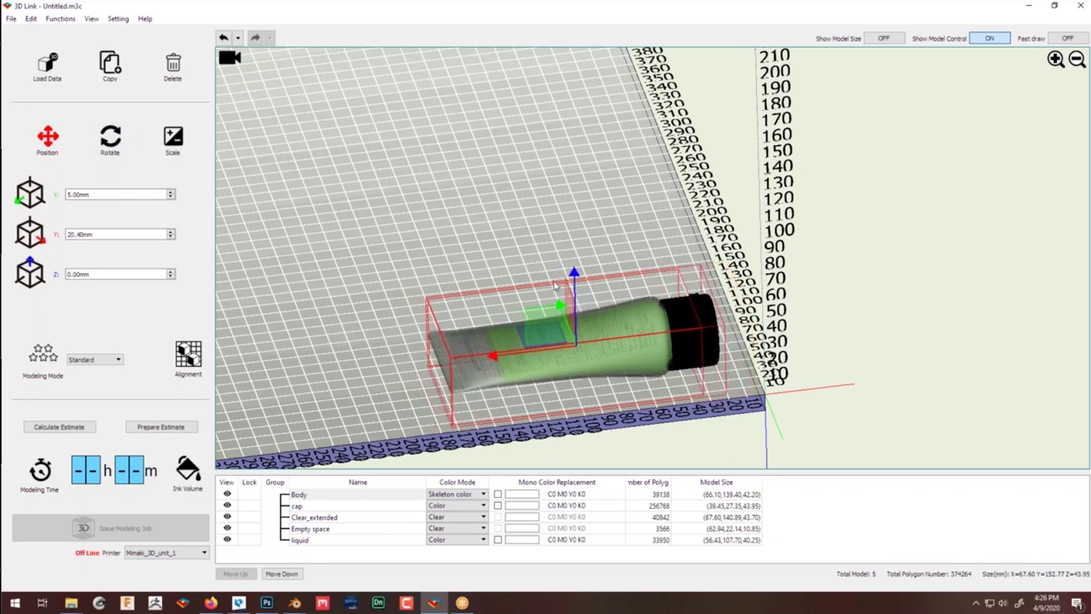
left_click_drag(560, 308, 554, 303)
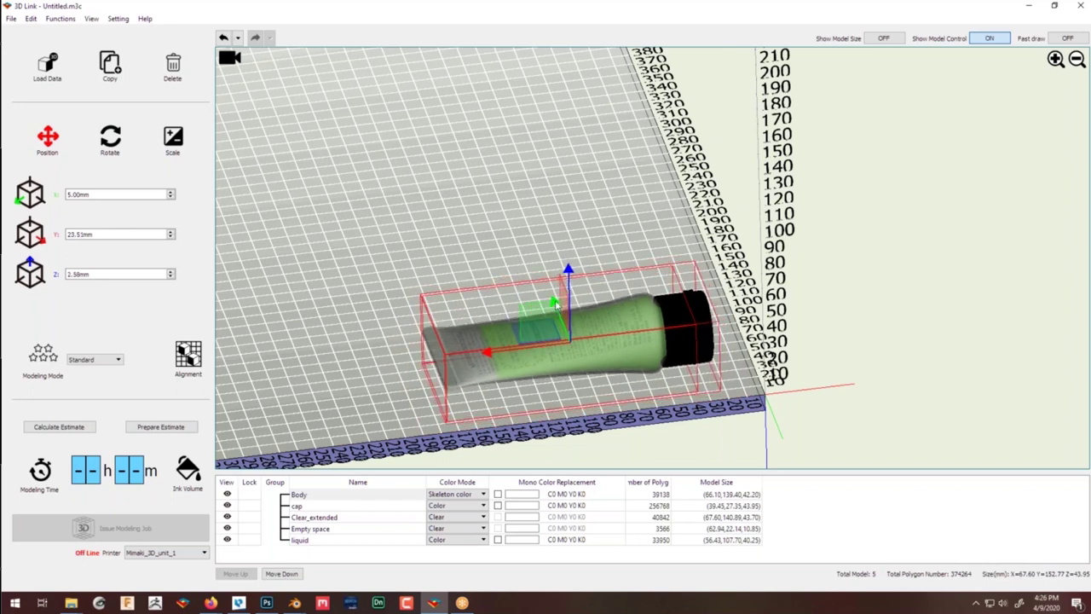
left_click(223, 38)
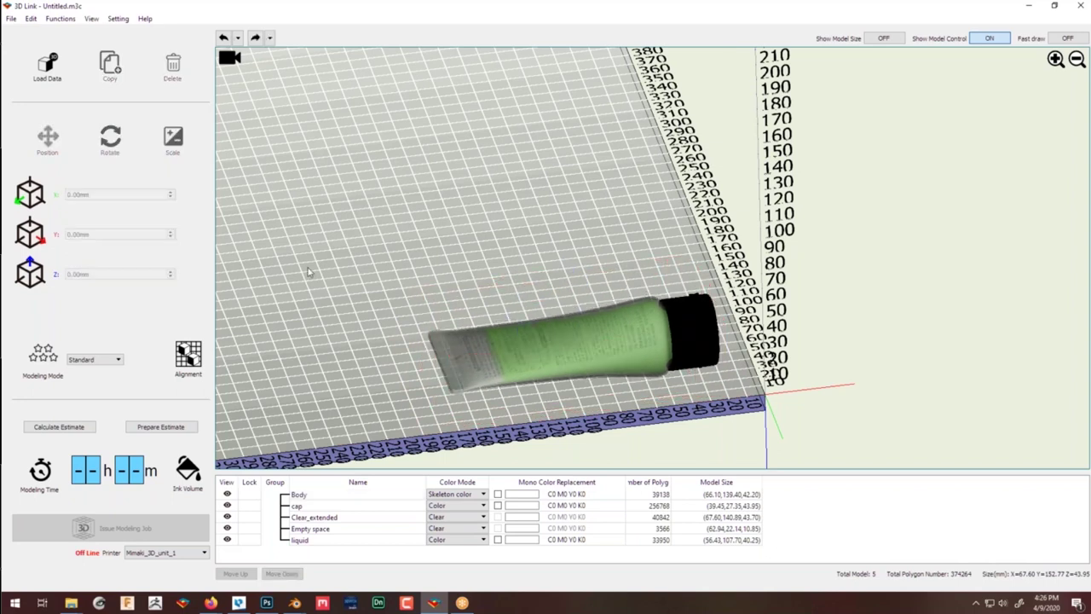
left_click(514, 339)
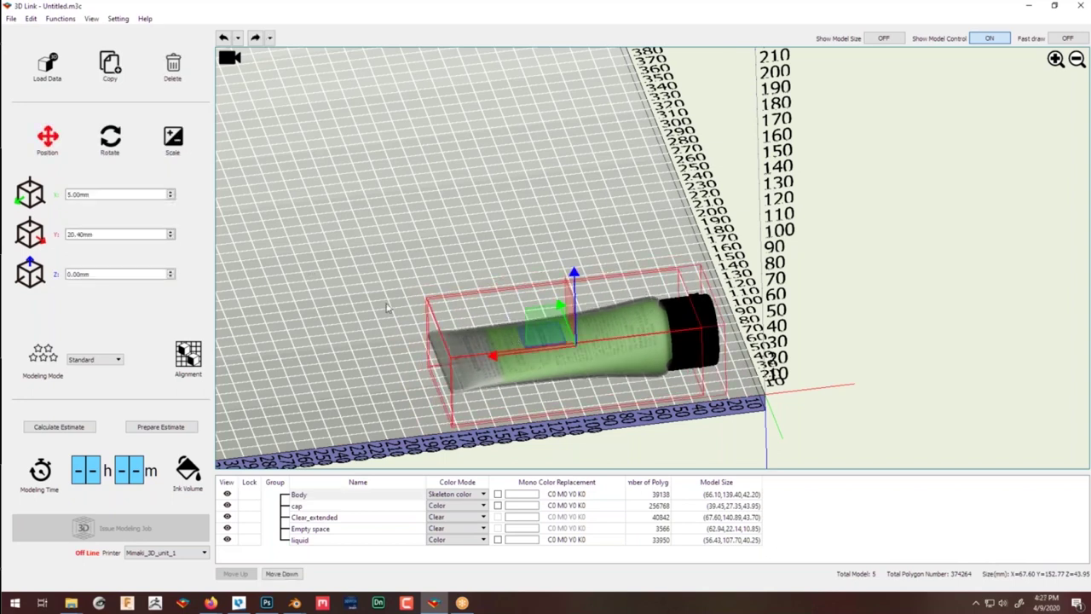
Try stepping the tube's Y position up three increments and back down to 20.40 mm.
left_click(100, 193)
left_click(94, 232)
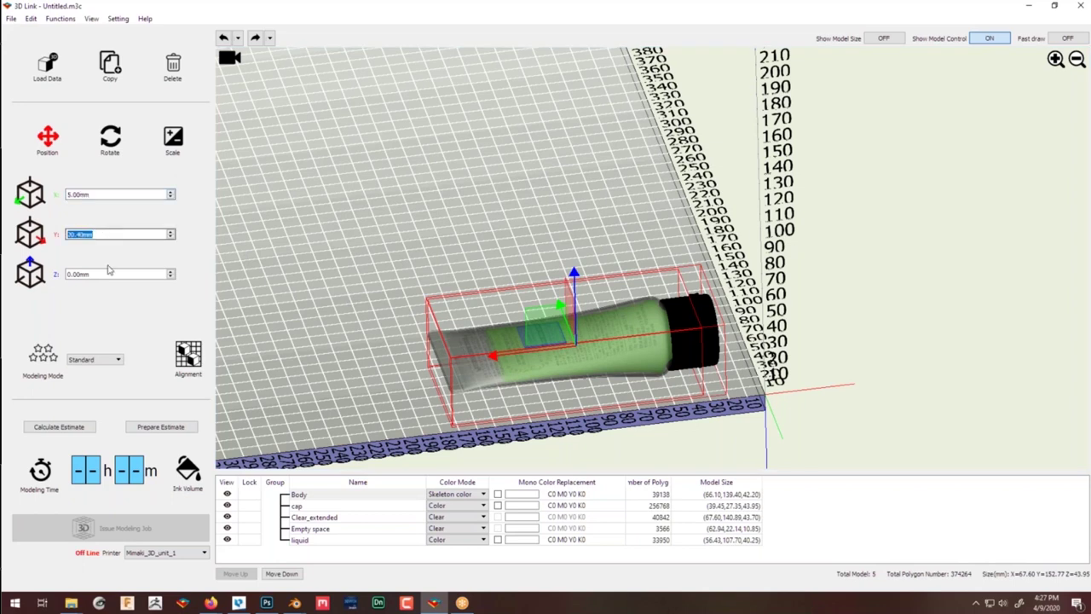
double_click(94, 233)
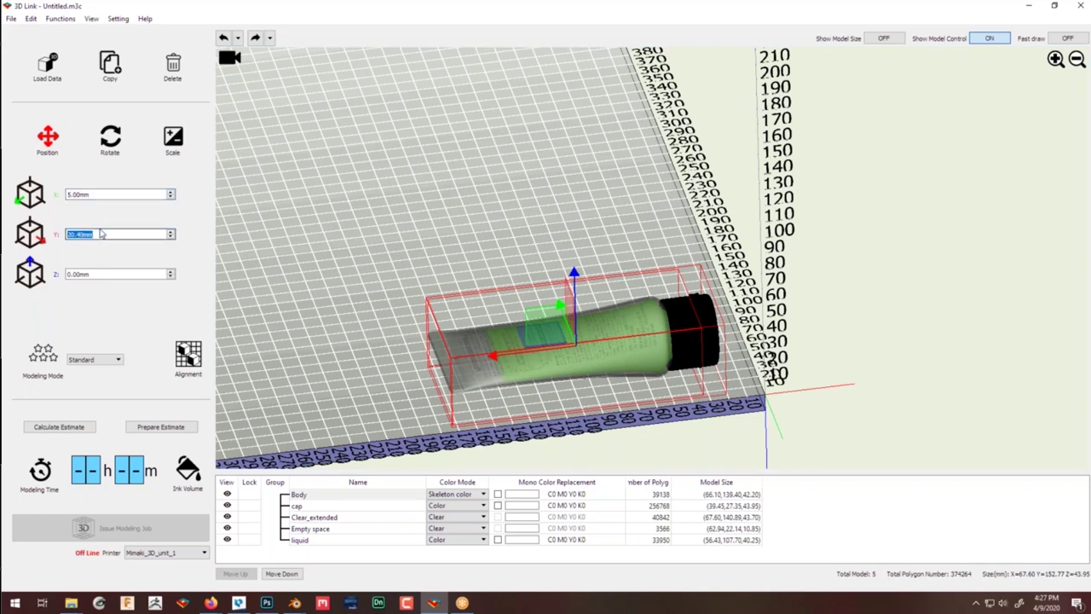
left_click(172, 231)
left_click(171, 231)
left_click(172, 231)
left_click(171, 237)
left_click(171, 237)
left_click(171, 236)
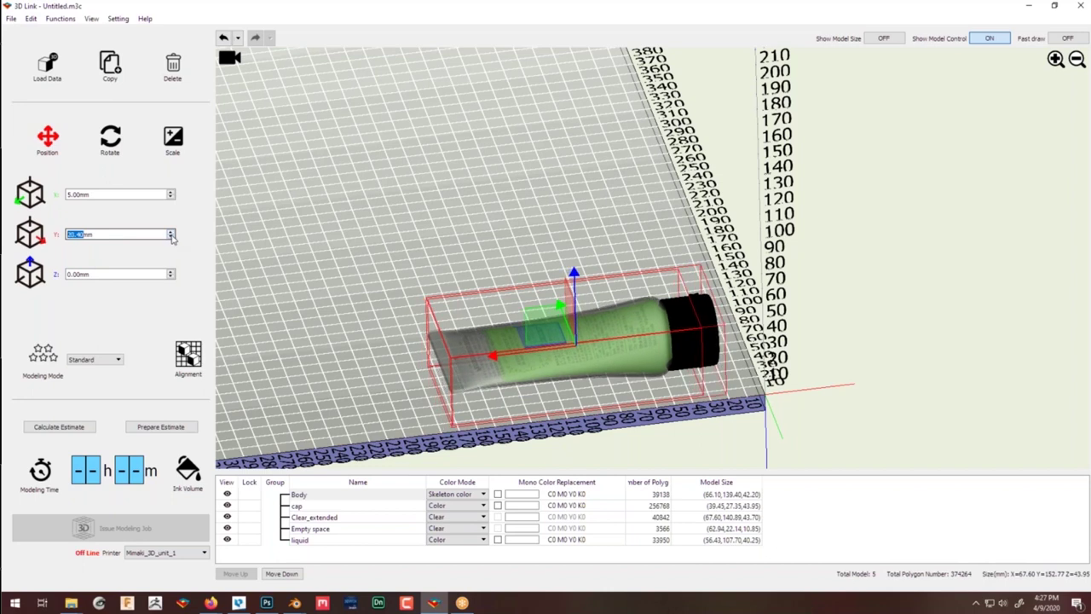
Try rotating the tube freehand with the rotation rings and undo the rotation.
left_click(116, 144)
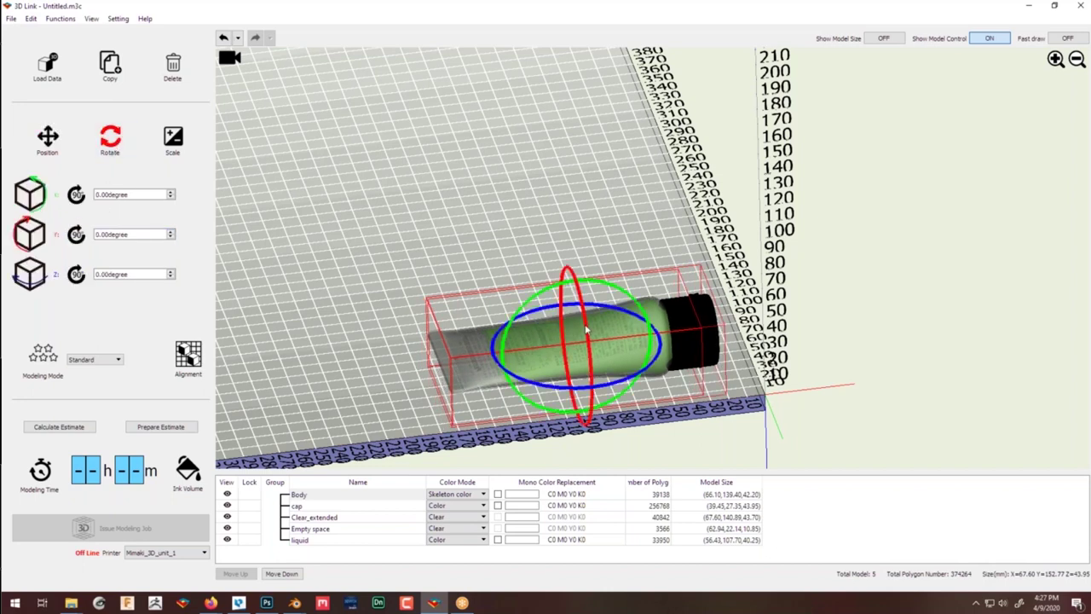
right_click_drag(586, 329, 601, 408)
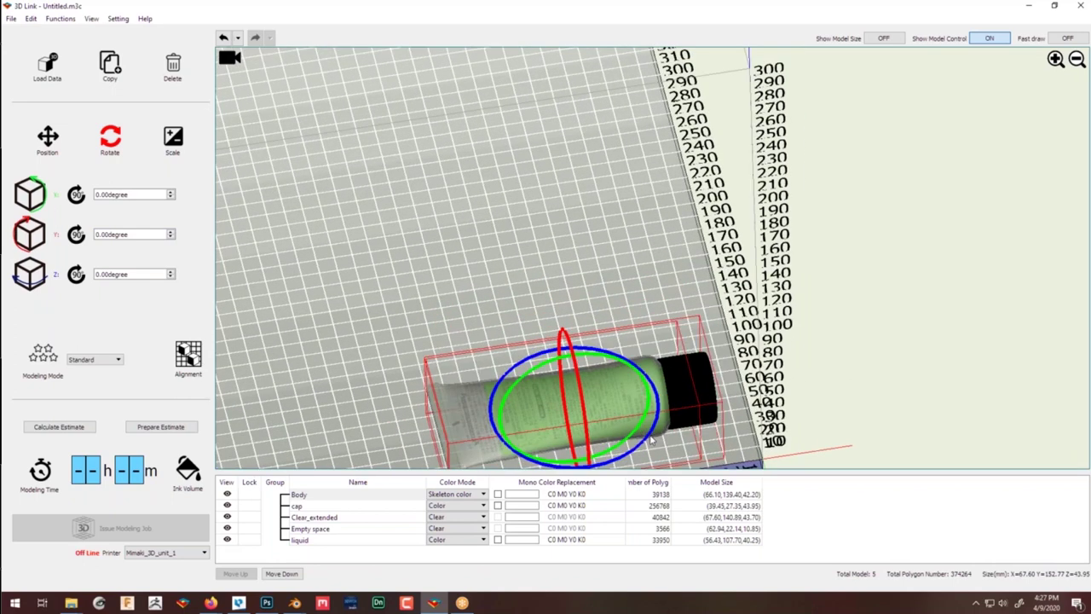
left_click(636, 455)
right_click_drag(606, 347, 634, 463)
mouse_move(539, 411)
left_mouse_down()
mouse_move(577, 365)
mouse_move(546, 411)
left_mouse_up()
key("ctrl+z")
scroll(381, 314, "down", 2)
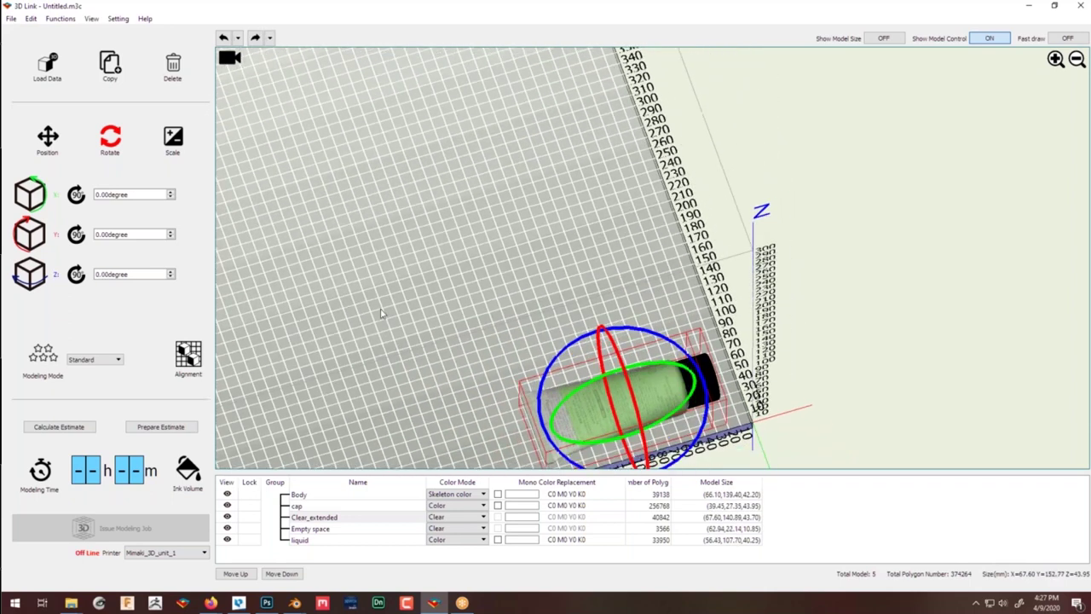
Try rotating the tube 90 degrees about Z and 90 degrees about Y, and undo both rotations.
middle_click_drag(381, 314, 350, 229)
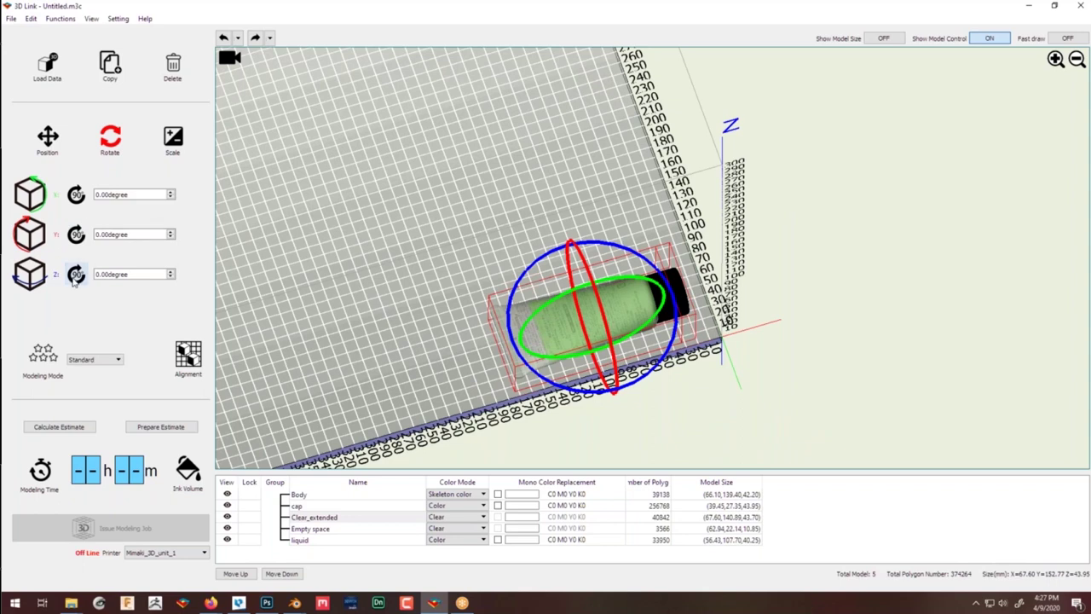
left_click(75, 277)
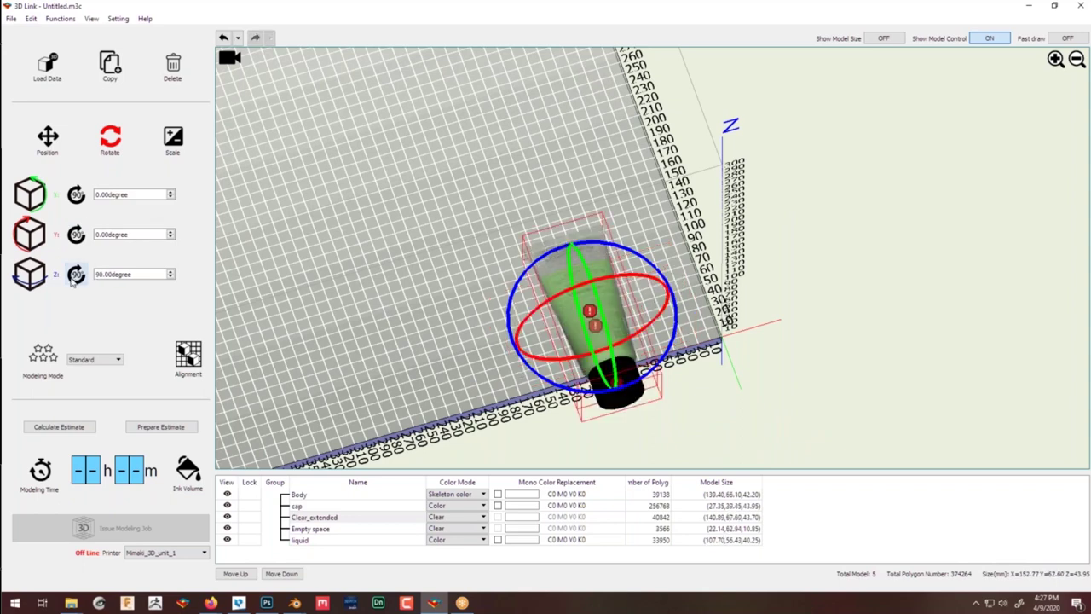
left_click(76, 236)
right_click_drag(497, 273, 539, 268)
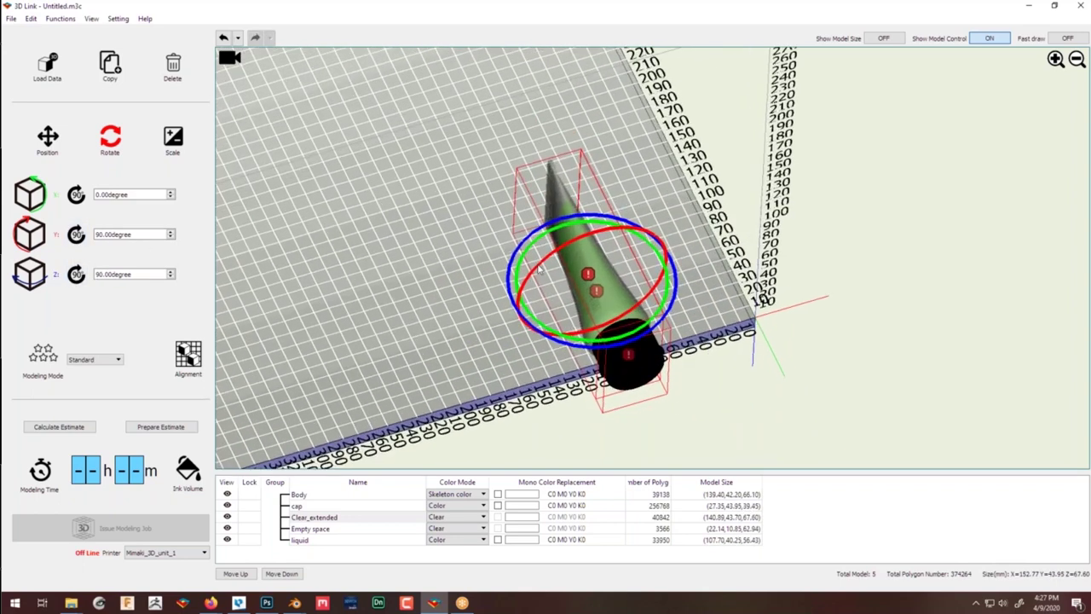
key("ctrl+z")
key("ctrl+z")
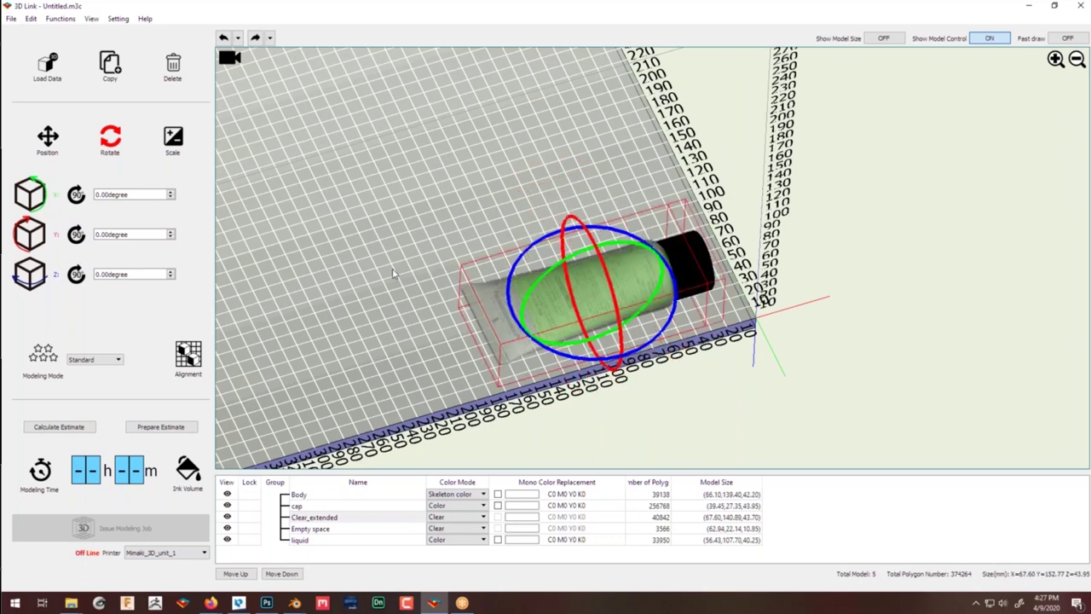
Examine the tube's placement near the corner of the build plate, up close and from farther away, leaving it deselected.
left_click(393, 272)
scroll(593, 267, "down", 3)
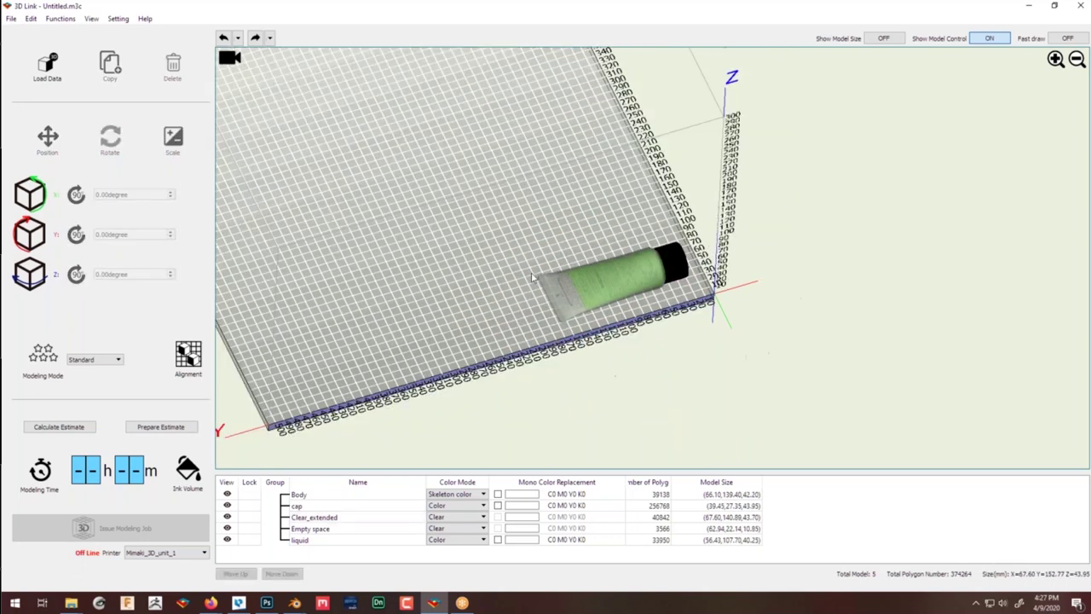
left_click(603, 274)
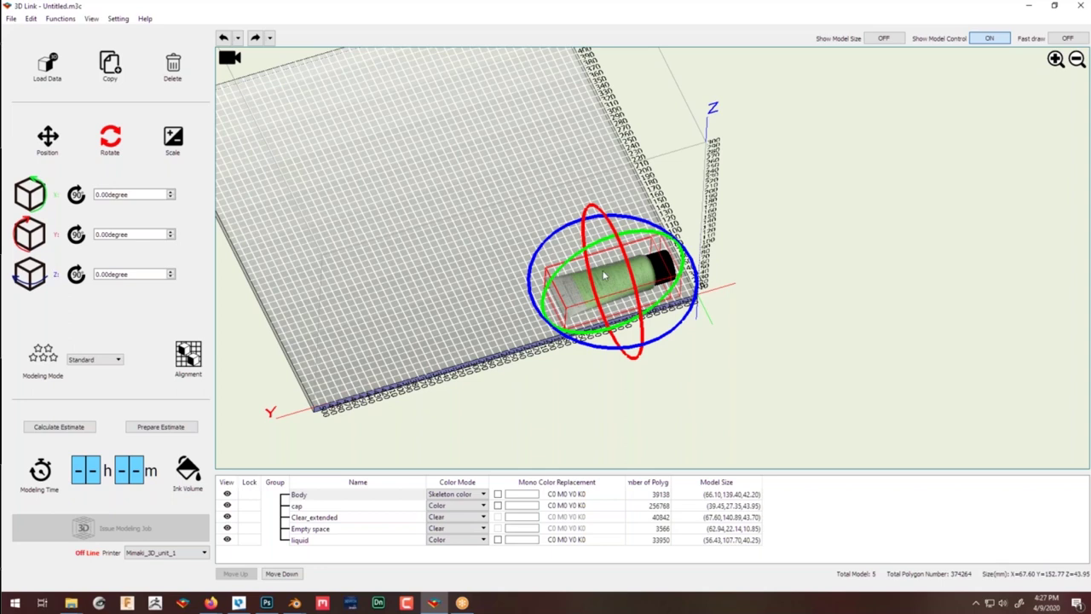
scroll(597, 281, "up", 5)
scroll(545, 298, "up", 2)
middle_click_drag(616, 308, 754, 243)
scroll(636, 266, "down", 2)
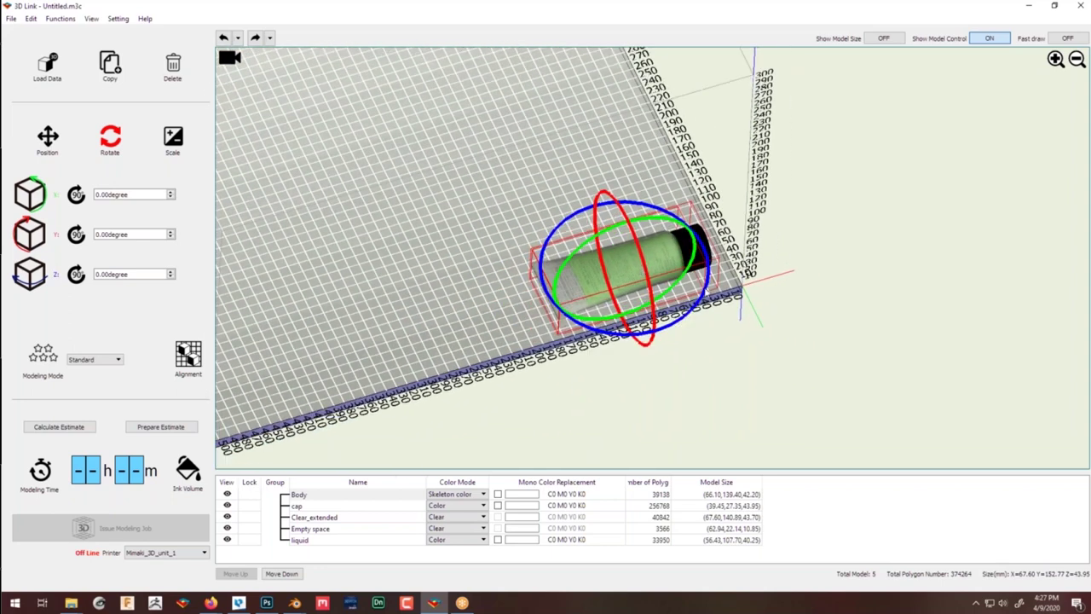
scroll(747, 273, "down", 2)
left_click(438, 323)
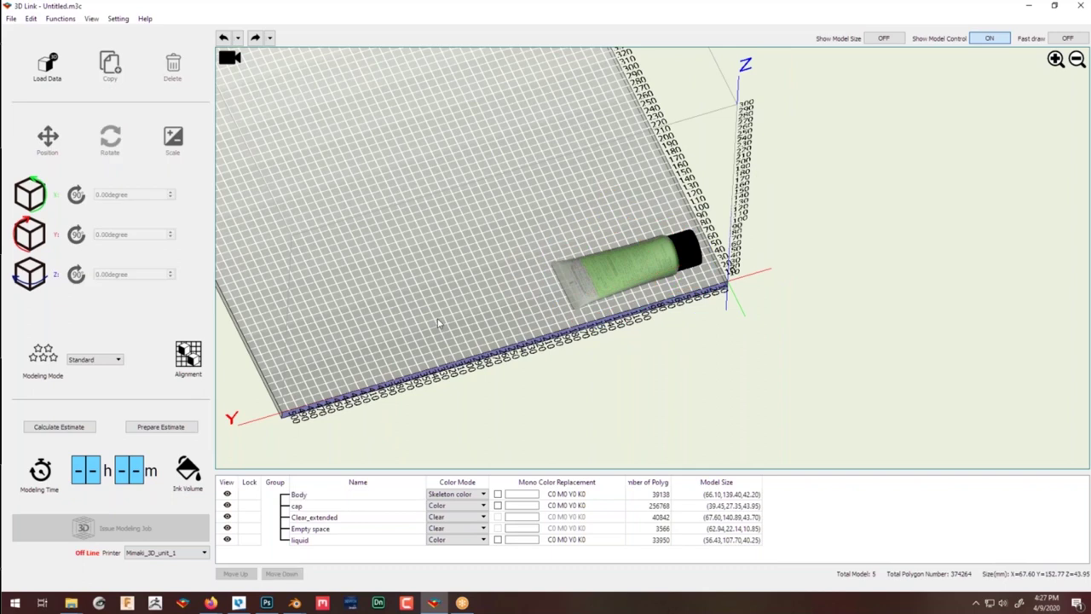
right_click_drag(438, 320, 443, 334)
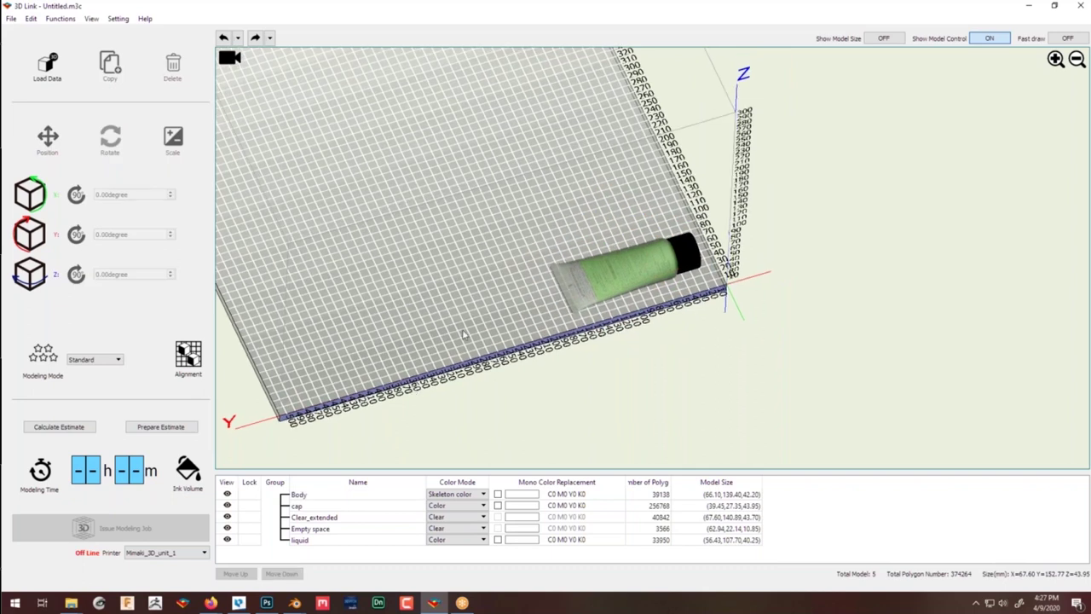
middle_click_drag(425, 281, 455, 294)
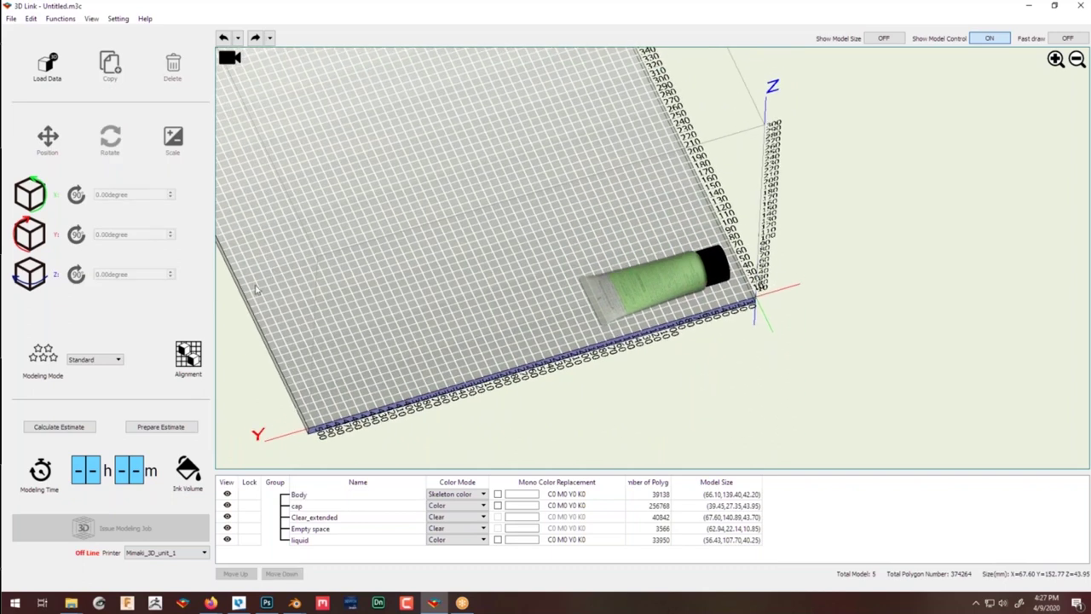
Look through the available modeling modes, keep Standard, and calculate the print estimate.
left_click(94, 360)
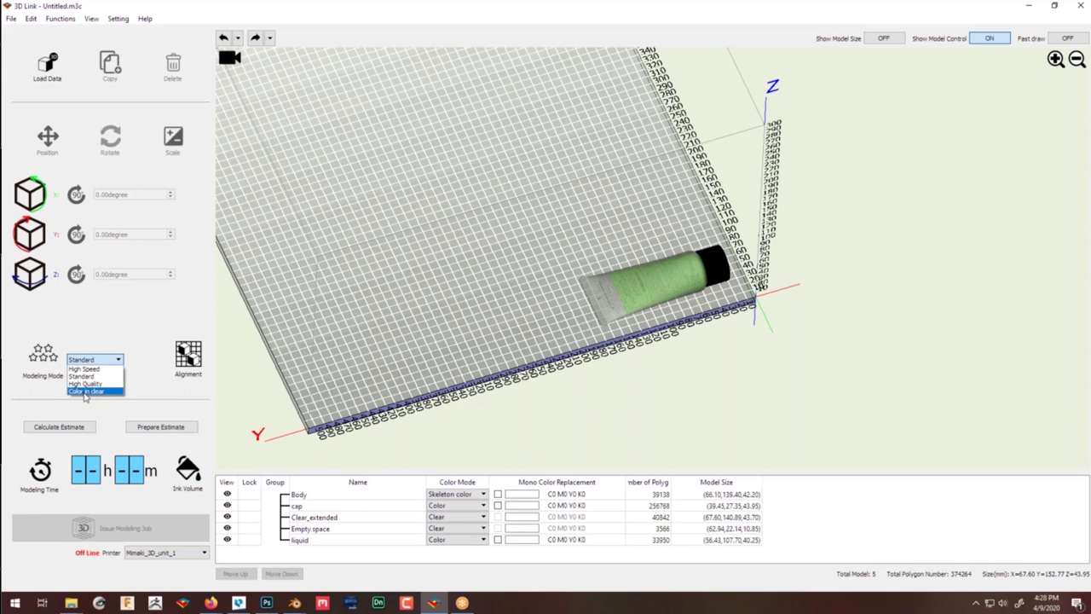
left_click(100, 404)
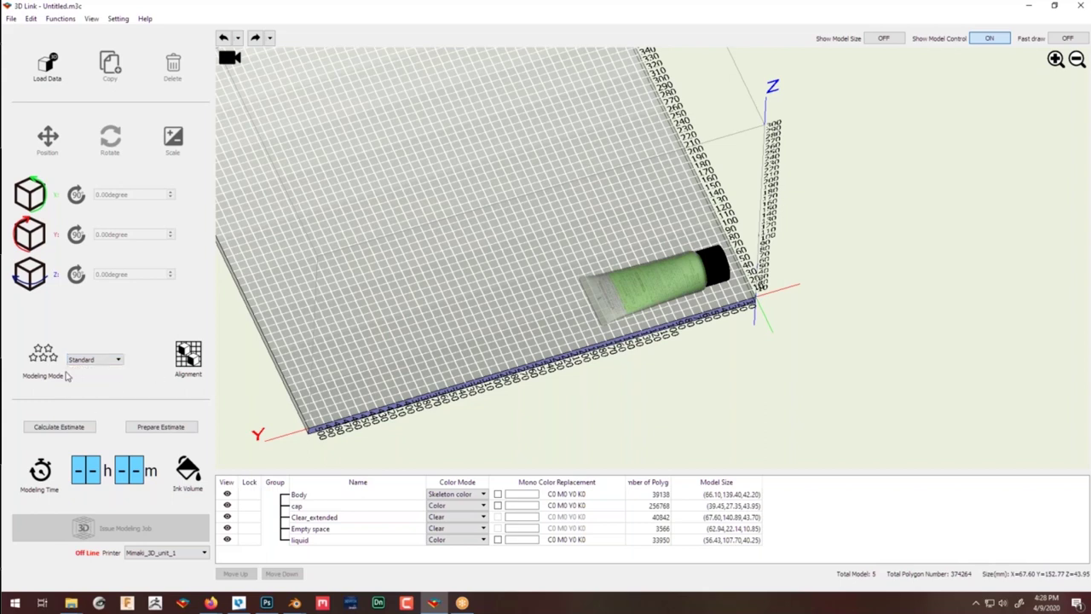
left_click(150, 430)
left_click(75, 431)
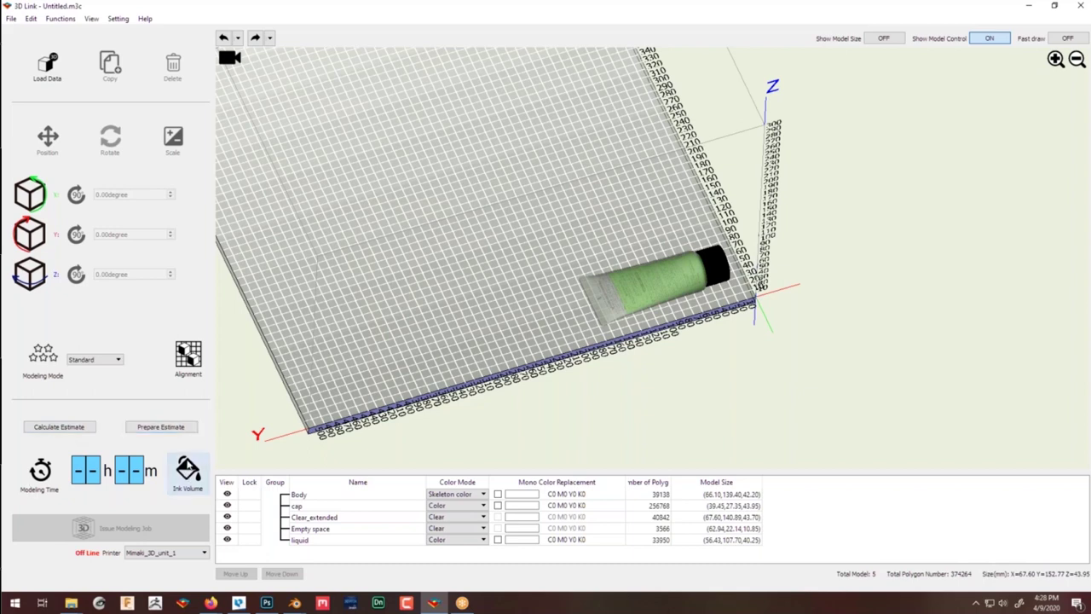
Review the estimated ink usage for the clear, white, color and total ink rows and the cost column, and close the estimate.
left_click(187, 471)
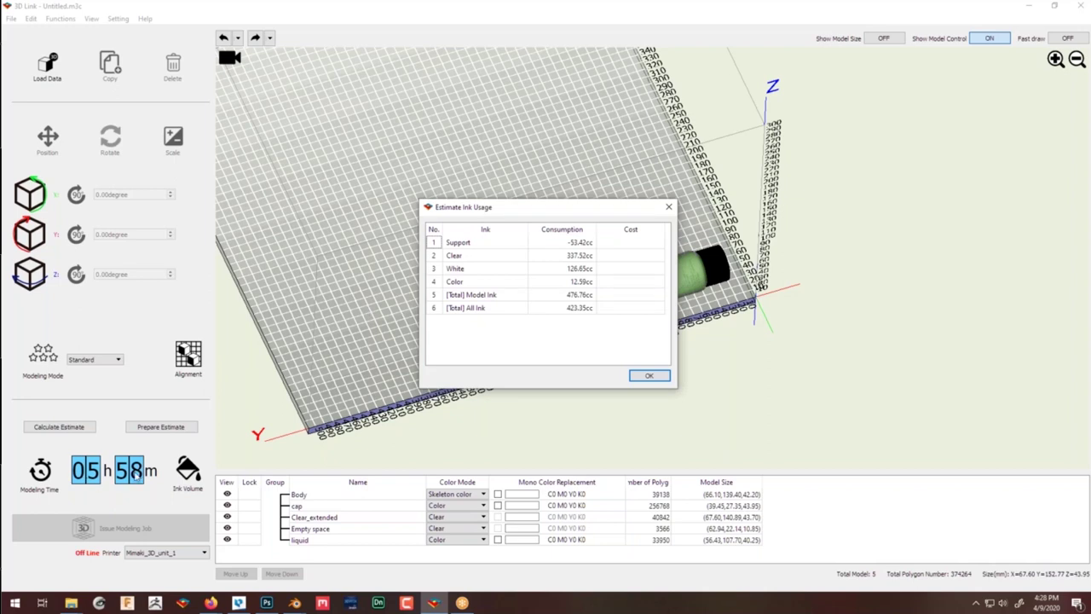
left_click(563, 257)
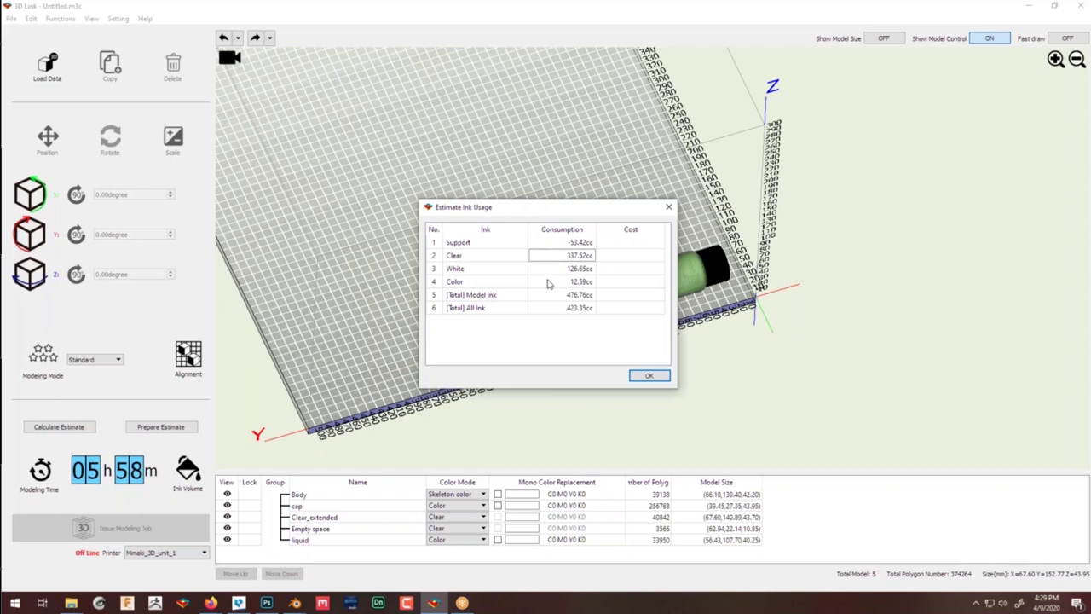
left_click(568, 269)
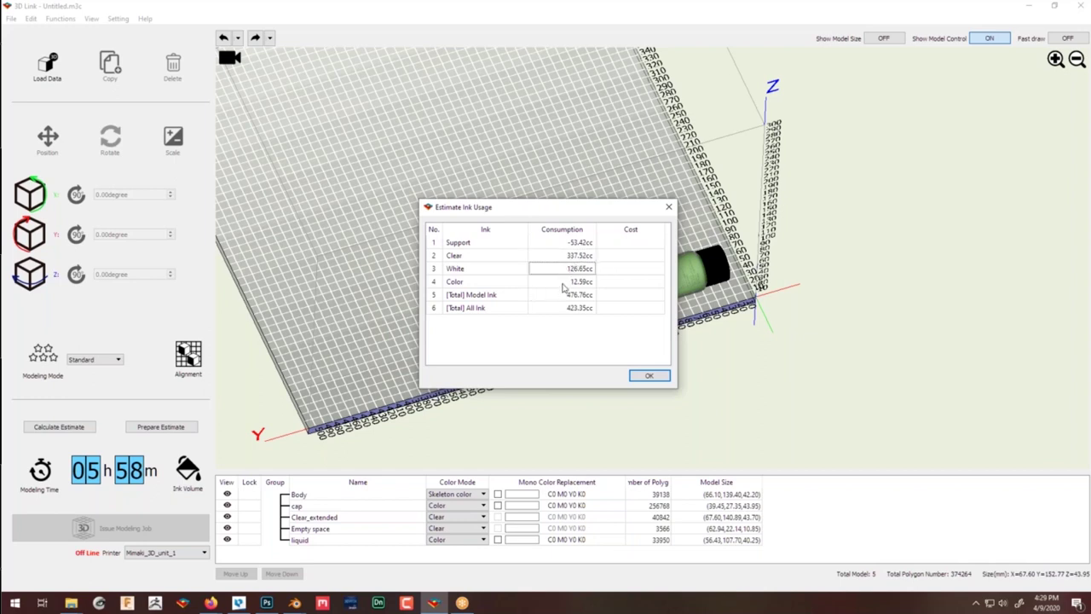
left_click(561, 283)
left_click(574, 310)
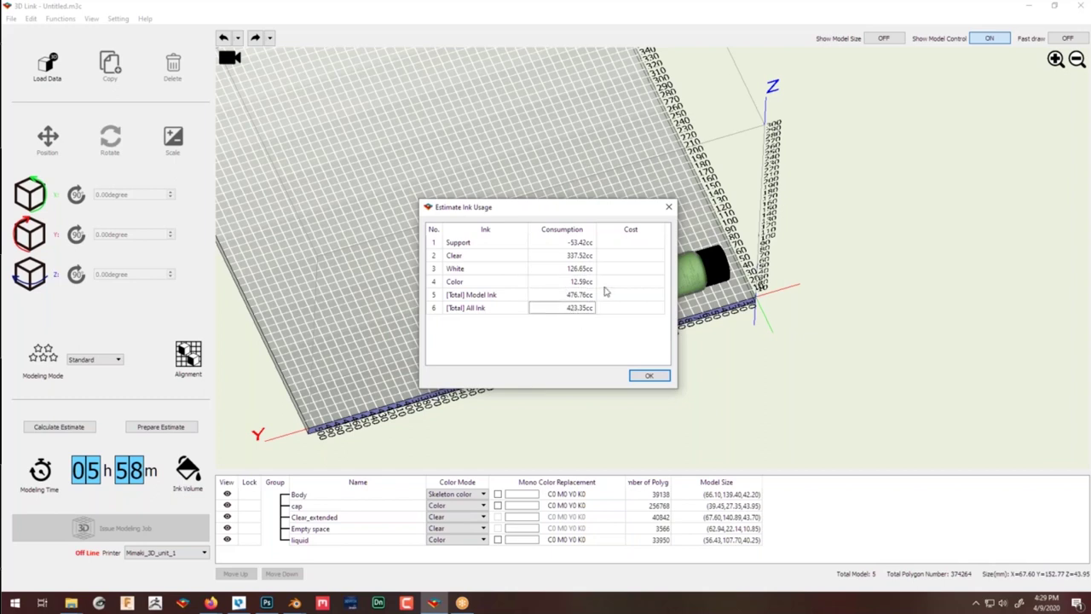
left_click(643, 235)
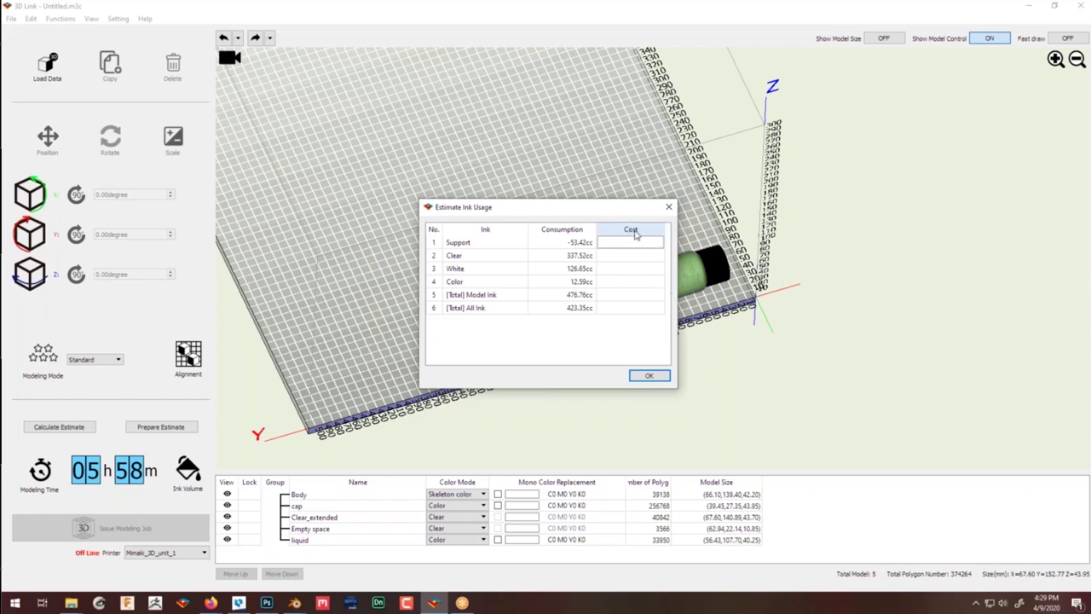
left_click(649, 377)
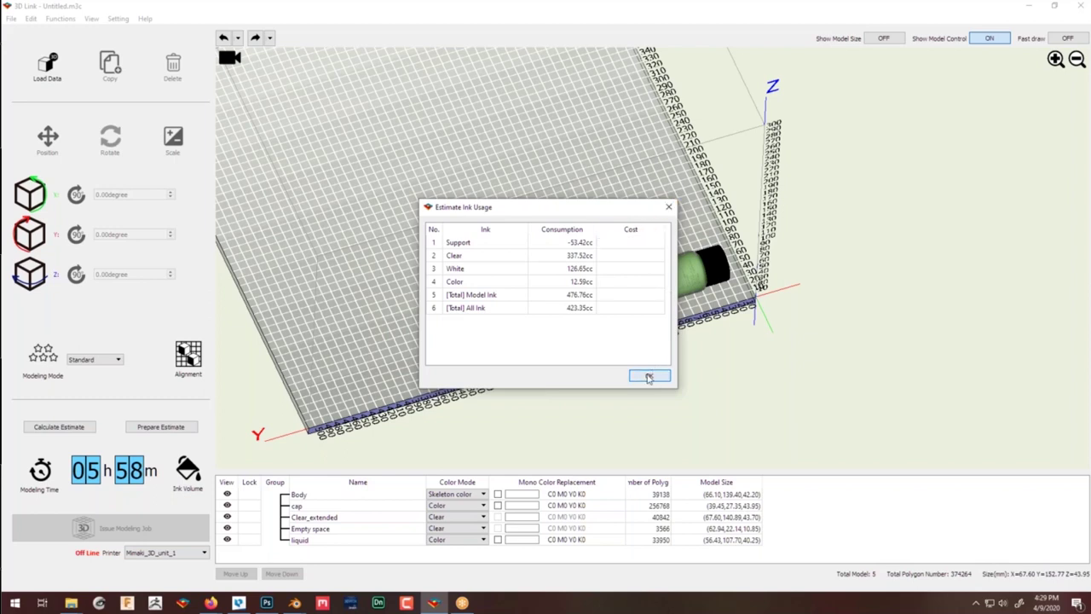
Try enabling Cost Estimate in the estimate preferences, inspect the currency and ink unit price settings, and cancel the changes.
left_click(118, 18)
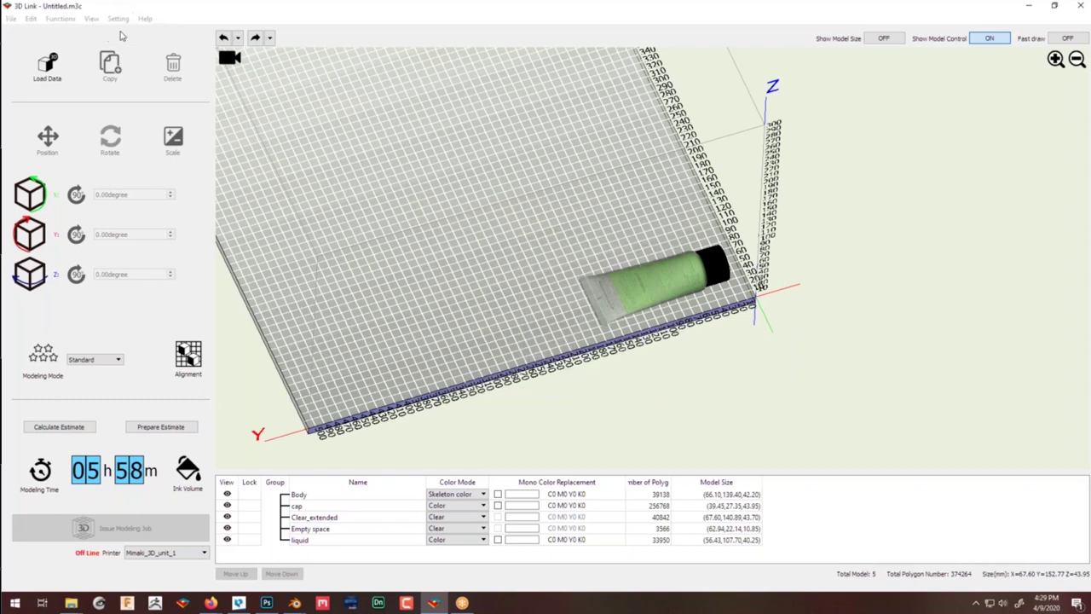
left_click(128, 33)
left_click(618, 212)
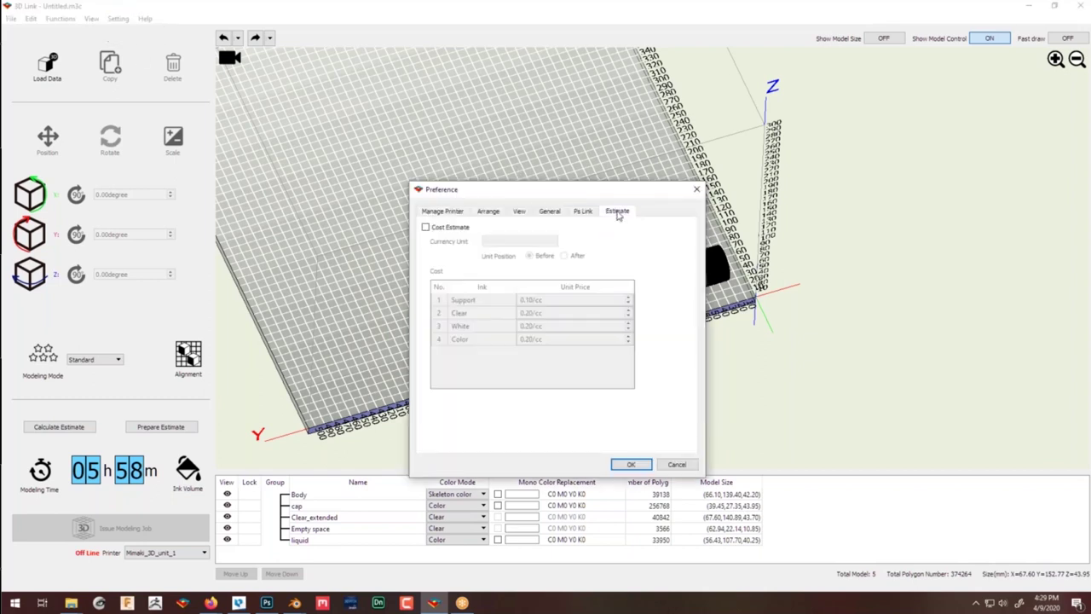
left_click(425, 228)
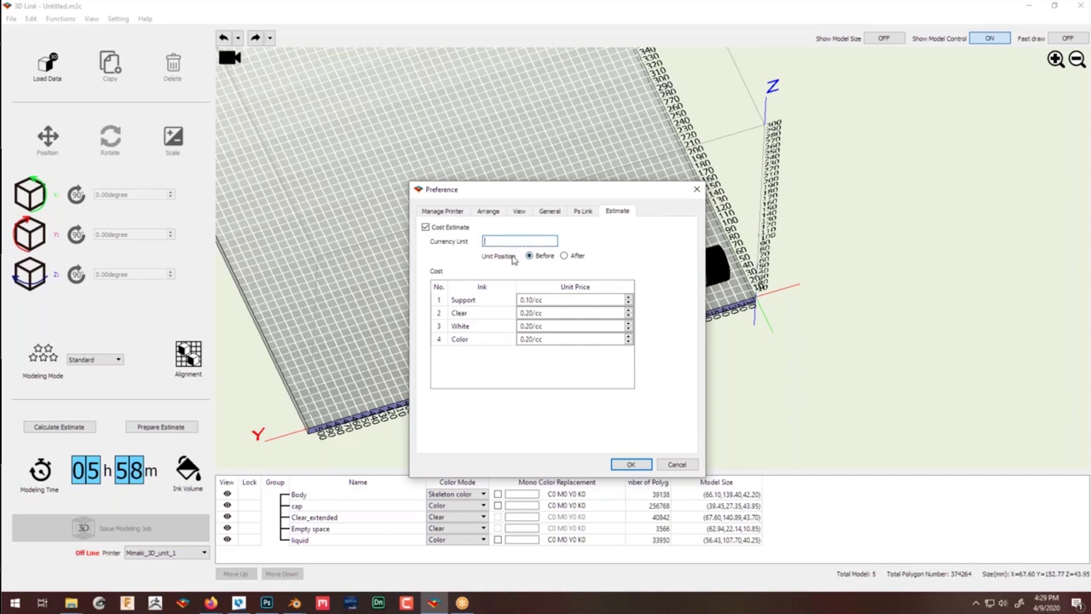
left_click(546, 300)
double_click(541, 300)
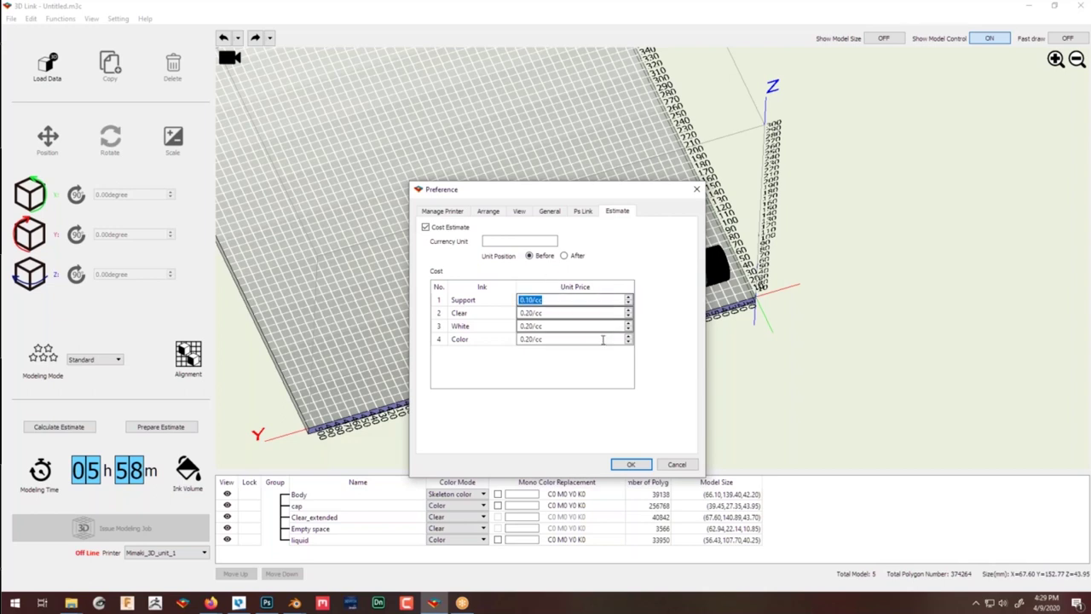
left_click(669, 466)
Prepare an estimate report and save it as Body_Report.pdf in the Documents folder with CSV output enabled.
right_click_drag(546, 305, 538, 258)
mouse_move(539, 259)
left_mouse_down()
mouse_move(512, 284)
mouse_move(540, 246)
mouse_move(504, 244)
mouse_move(533, 248)
left_mouse_up()
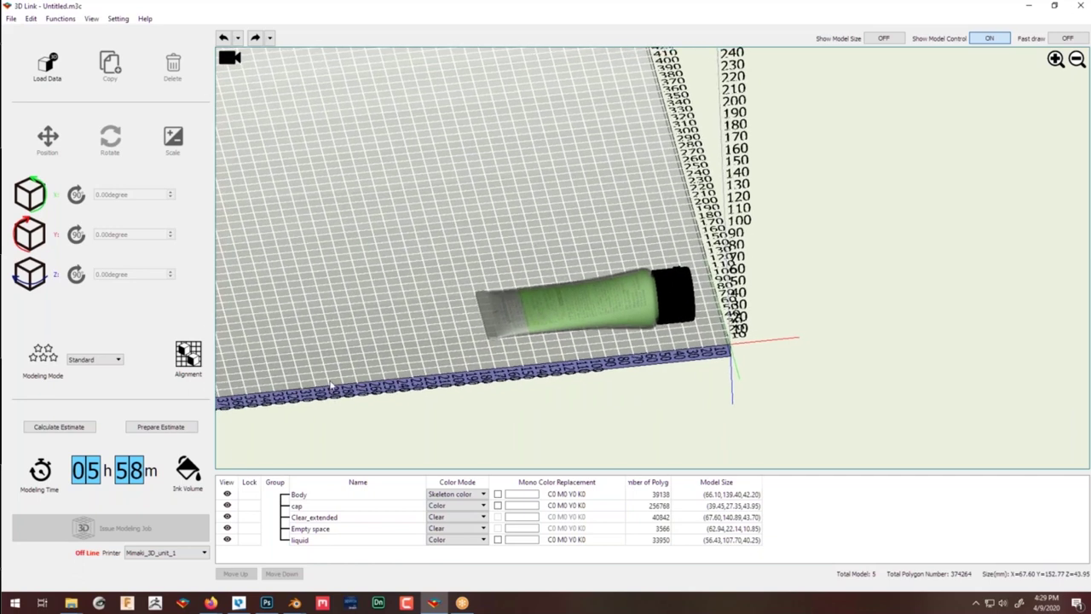
middle_click_drag(426, 312, 472, 315)
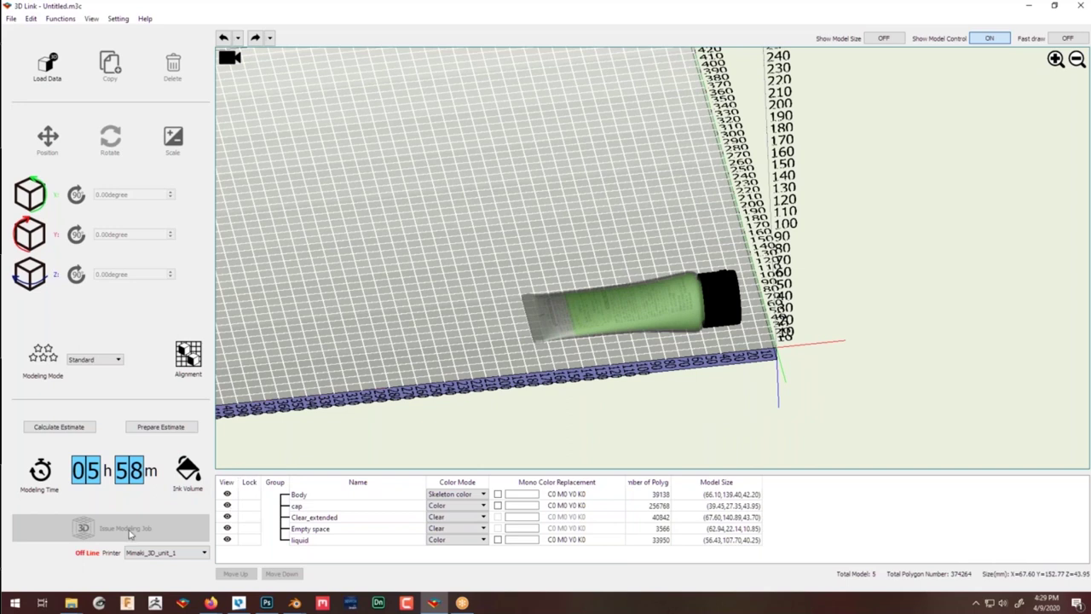
left_click(626, 322)
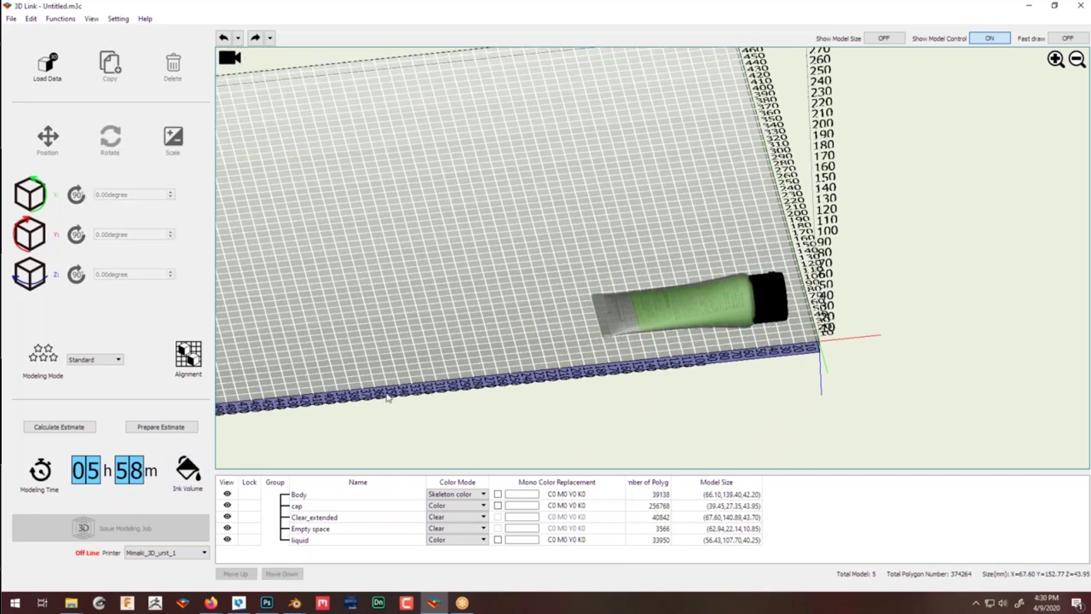
left_click(686, 311)
left_click(492, 300)
left_click(162, 426)
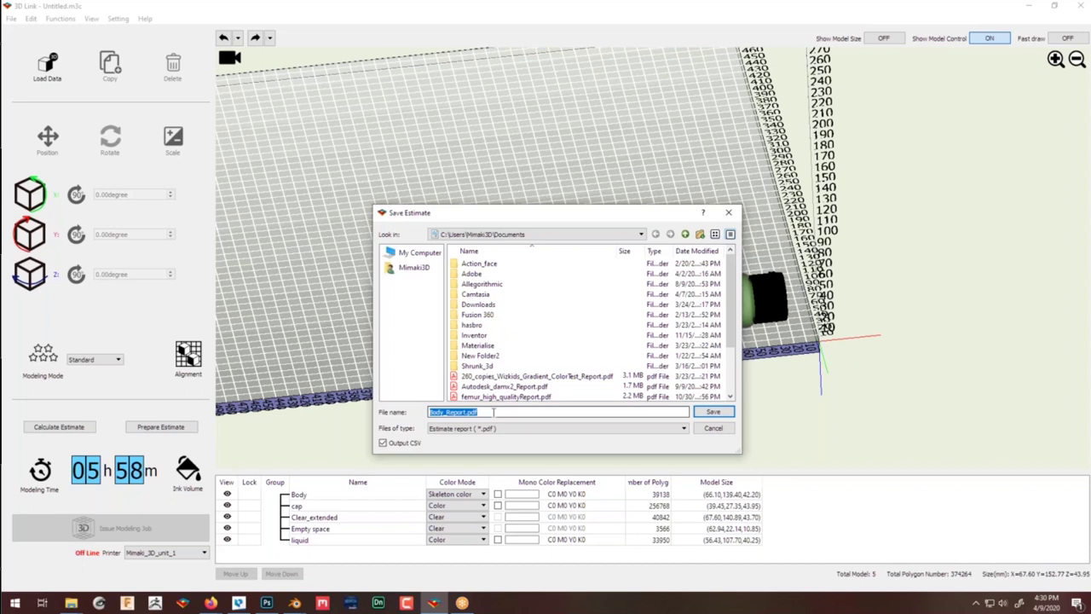
left_click(714, 412)
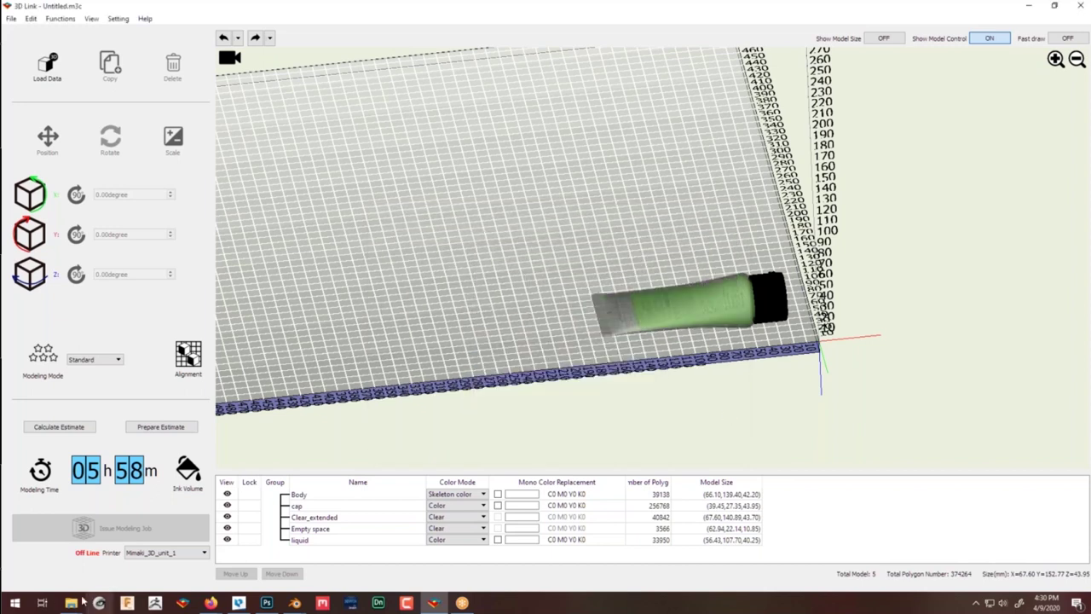
Switch to File Explorer and open the Documents folder containing the saved estimate report.
mouse_move(73, 603)
left_click(94, 528)
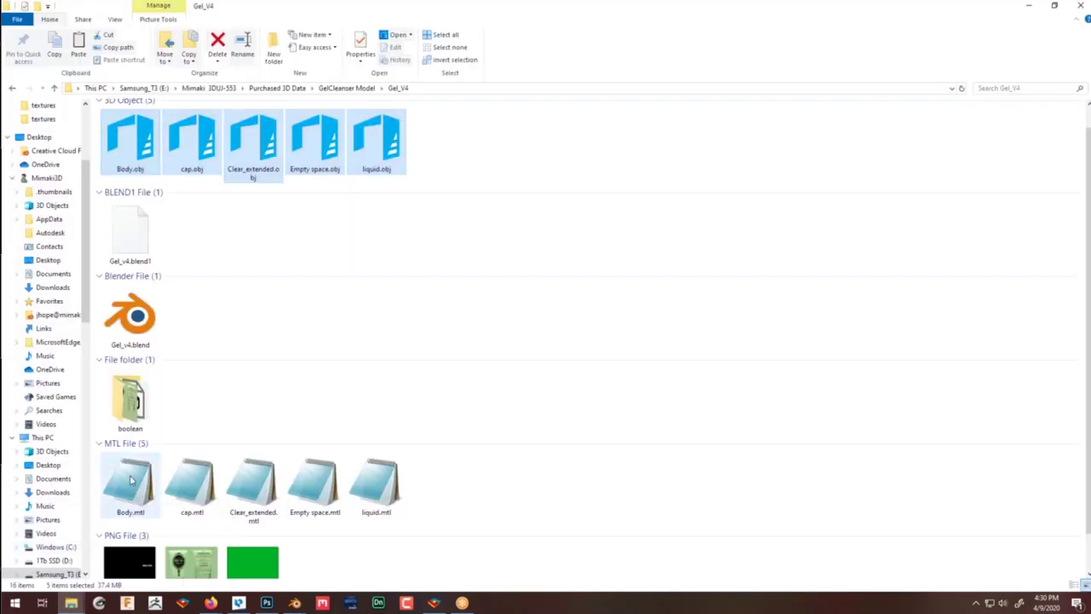
scroll(47, 213, "up", 4)
left_click(49, 125)
left_click(51, 137)
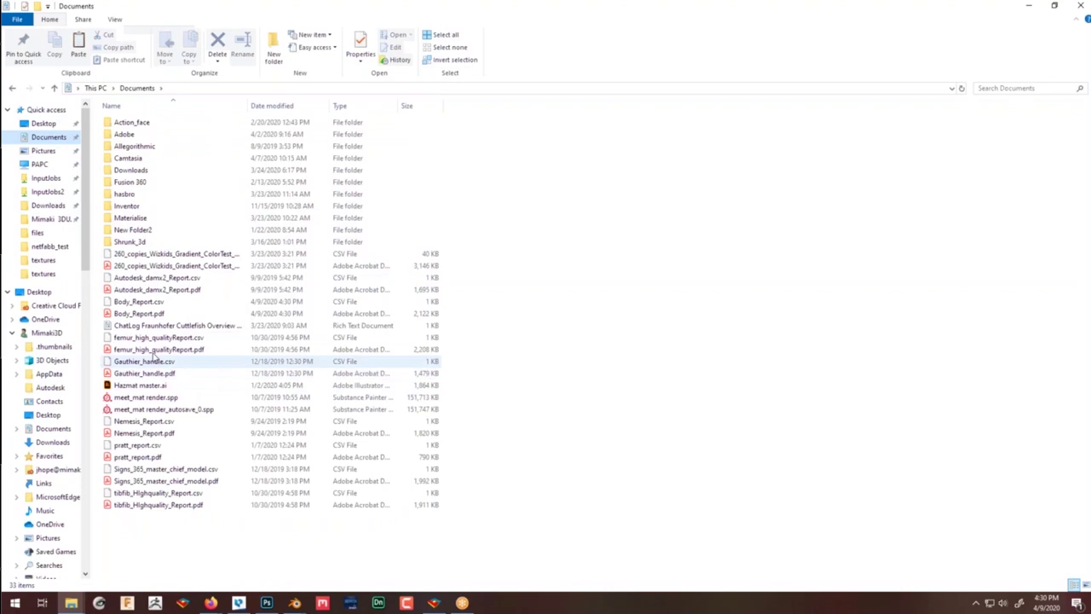
Open Body_Report.pdf in Adobe Acrobat, dismiss the assistive reading dialog, and widen the window to show the report.
double_click(157, 312)
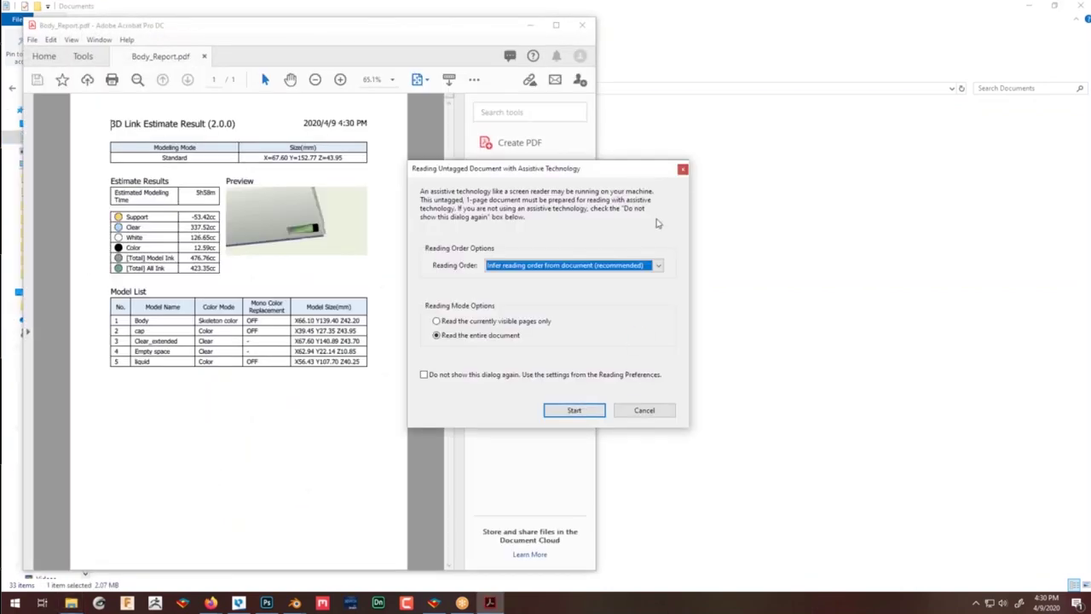
left_click(682, 170)
left_click_drag(618, 191, 1088, 191)
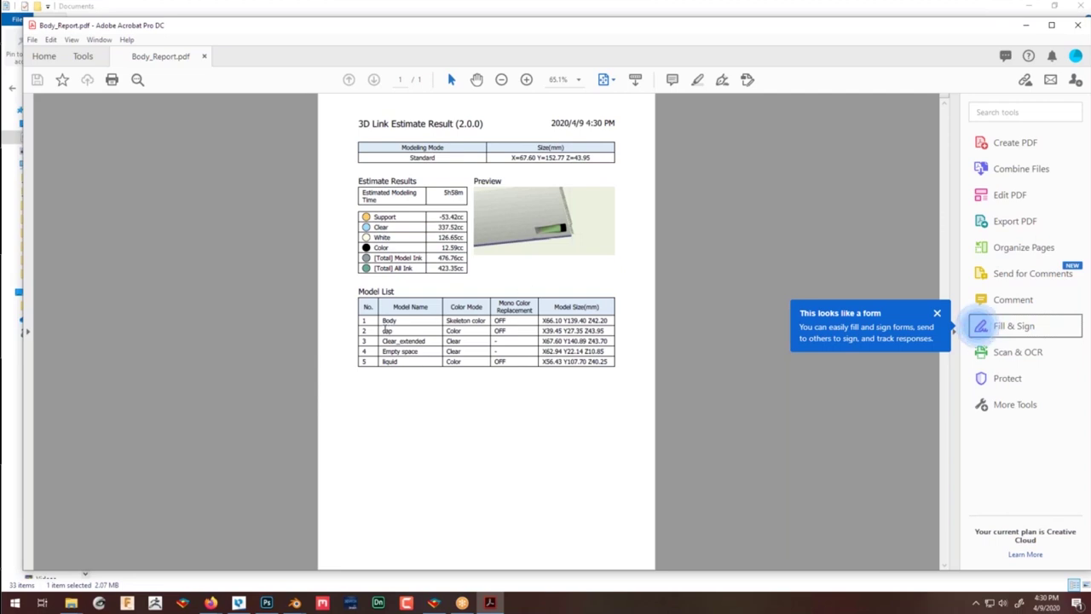
Examine the report's Model List rows, then close the PDF and switch back to 3D Link.
left_click_drag(381, 319, 439, 370)
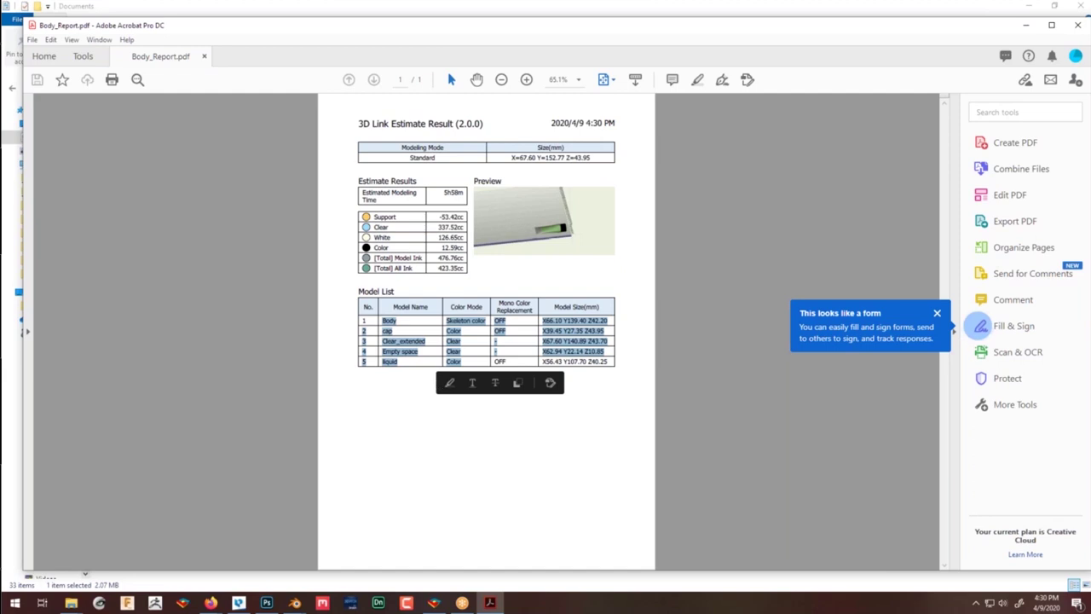
left_click(423, 385)
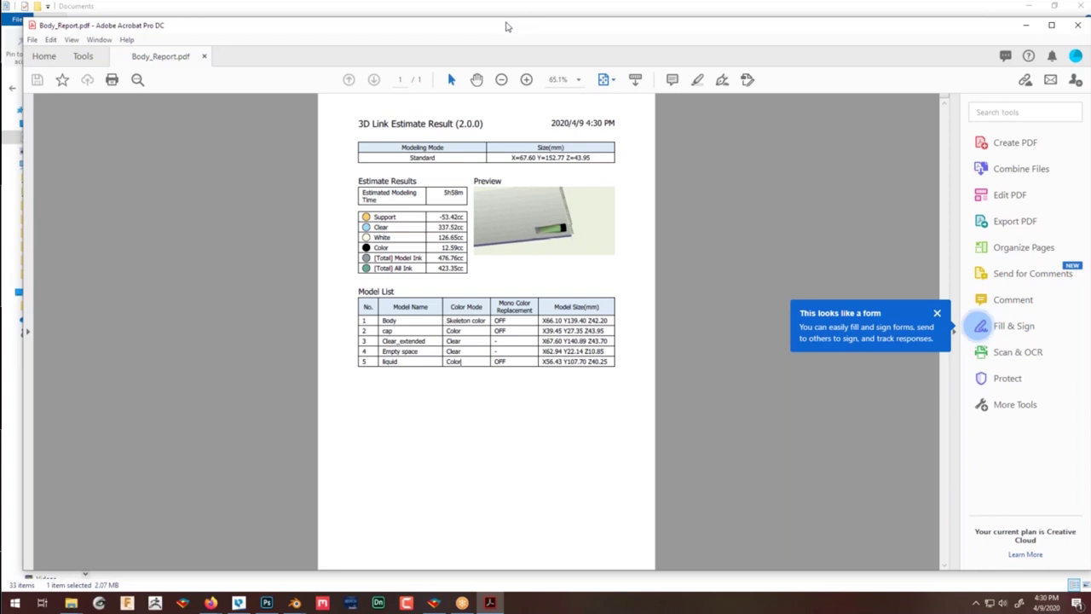
left_click_drag(515, 31, 252, 46)
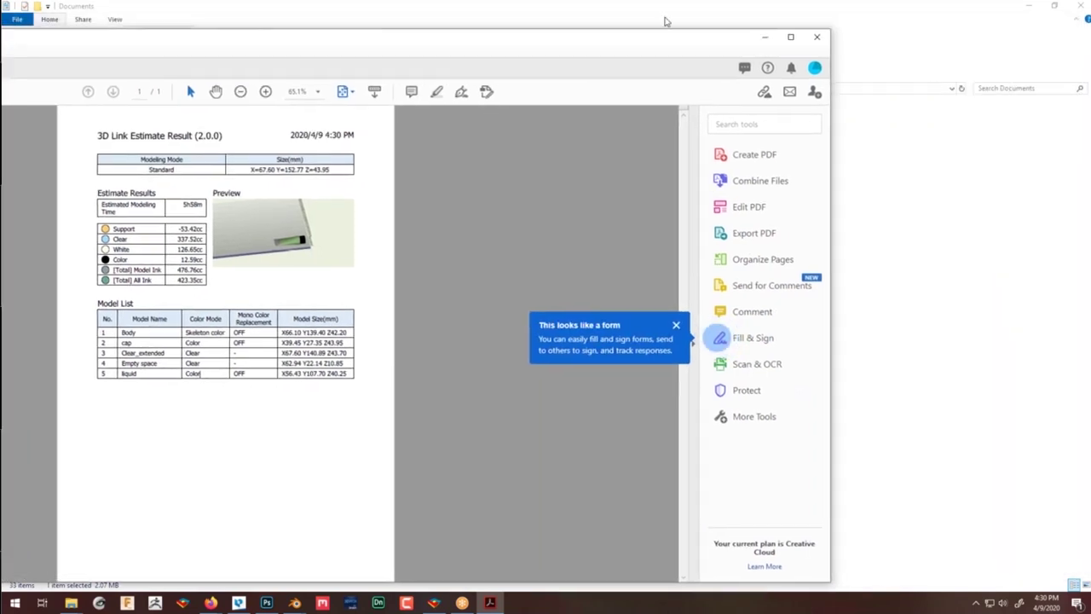
left_click(817, 38)
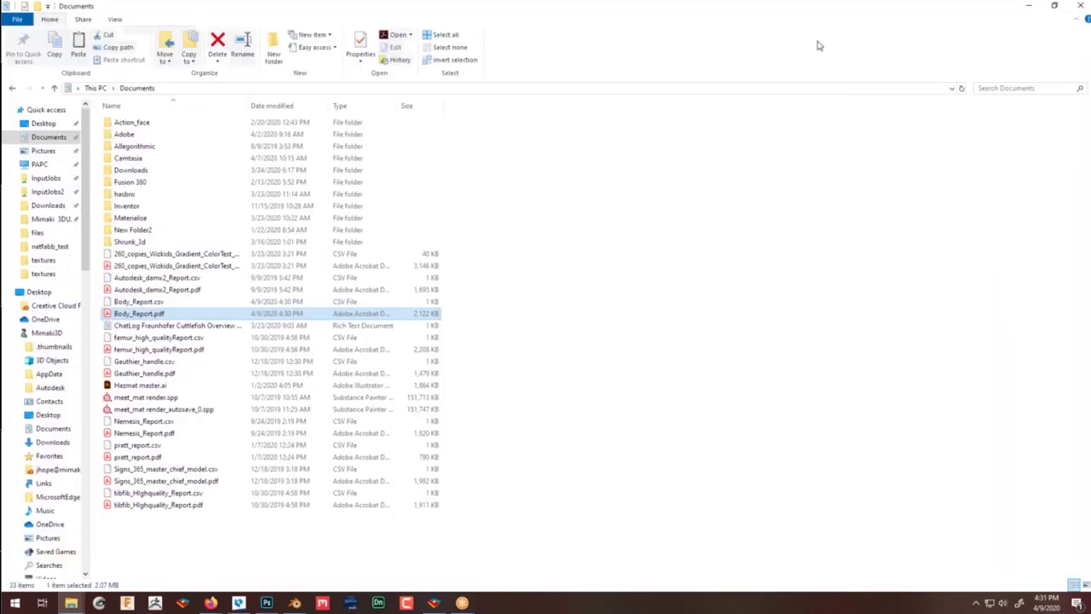
left_click(434, 603)
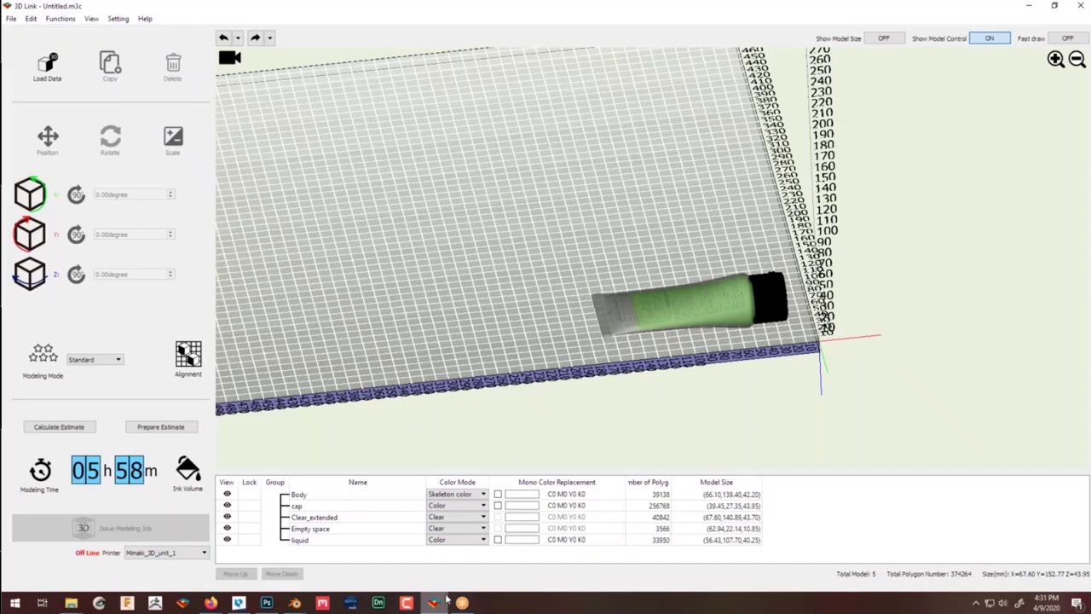
Examine the grouped tube on the build table from several angles and distances.
right_click_drag(579, 300, 546, 300)
scroll(689, 315, "up", 2)
middle_click_drag(690, 315, 489, 312)
scroll(430, 349, "up", 2)
scroll(489, 312, "up", 1)
scroll(489, 312, "down", 2)
right_click_drag(490, 312, 412, 334)
scroll(412, 334, "down", 2)
left_click_drag(446, 329, 493, 335)
left_click(532, 316)
left_click(397, 305)
left_click_drag(394, 303, 605, 297)
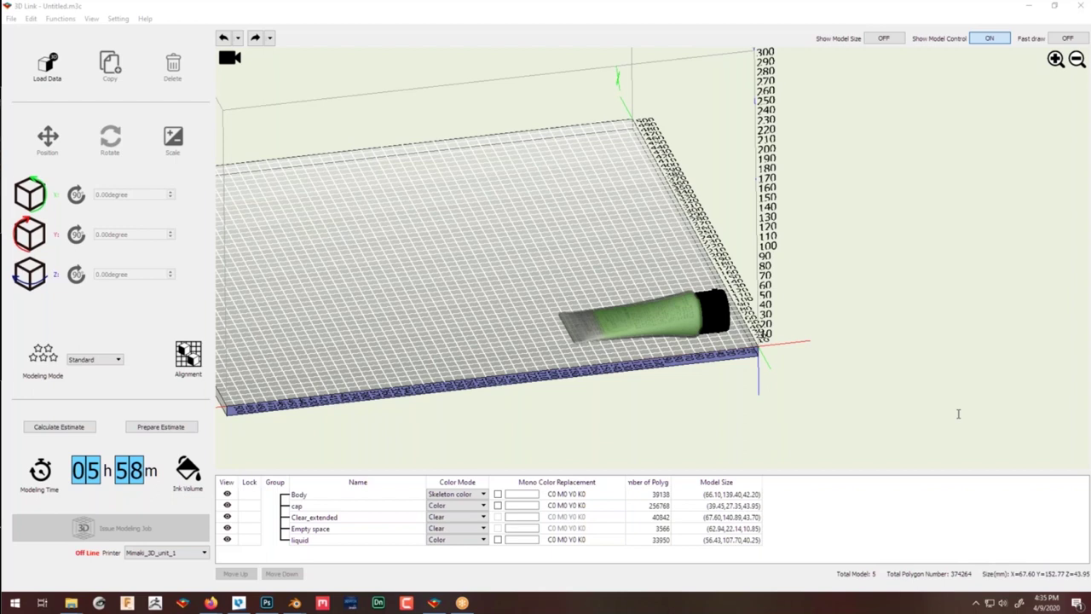
Release the group of the tube's five models.
scroll(629, 324, "up", 5)
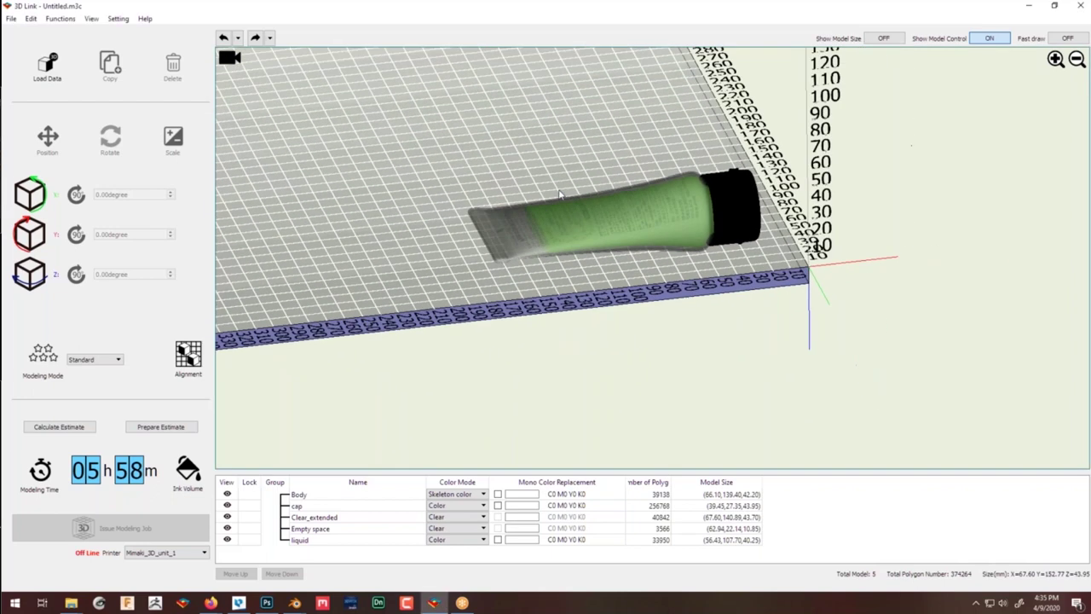
left_click(565, 247)
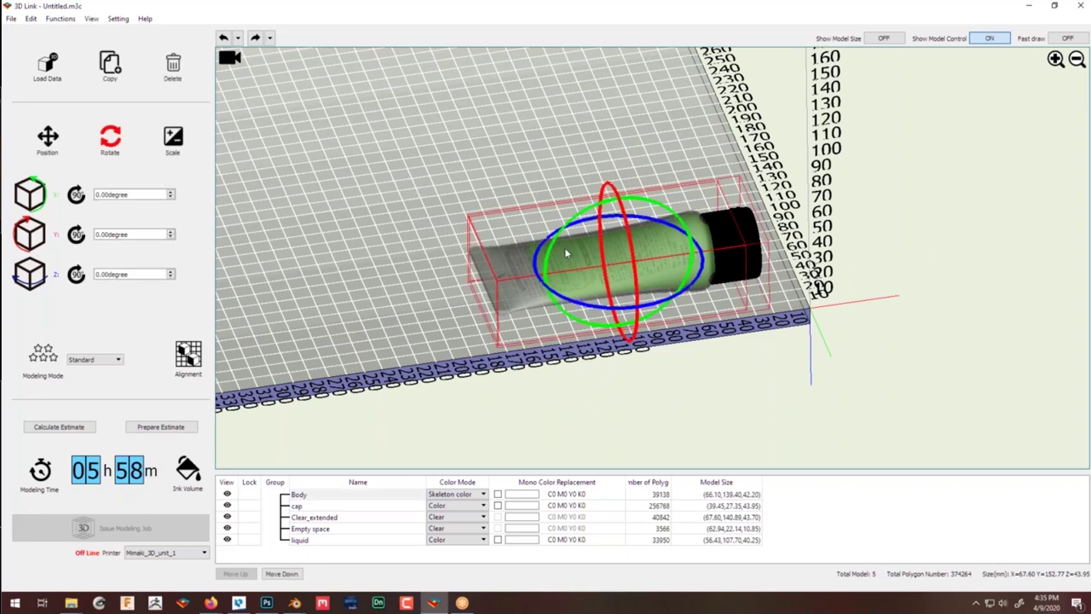
right_click(334, 505)
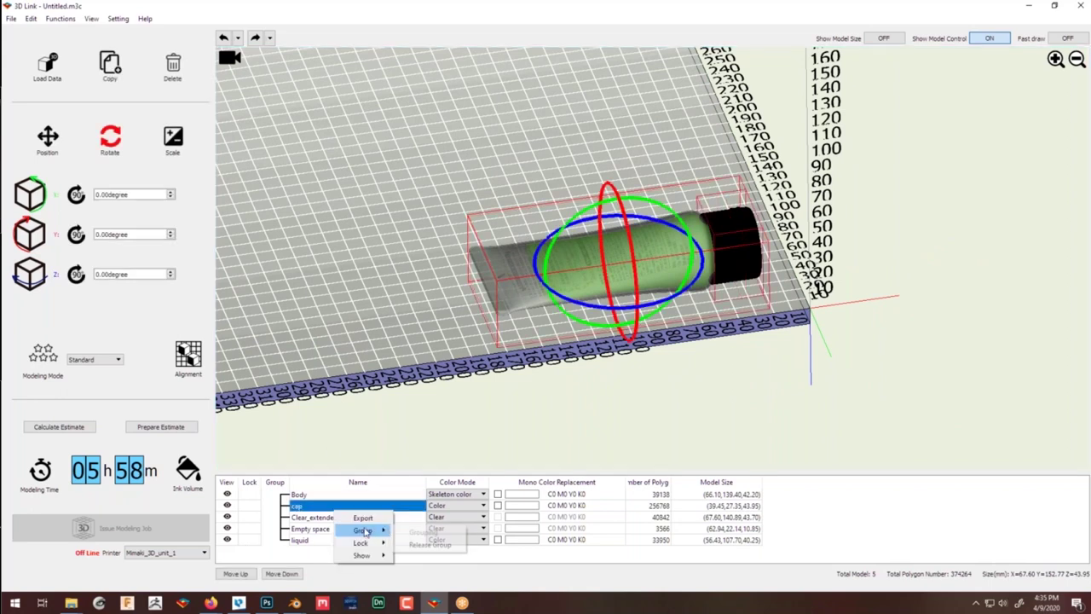
left_click(384, 453)
left_click(371, 261)
Move the Empty space model along Y out of the tube to about 221.6 mm.
left_click(461, 274)
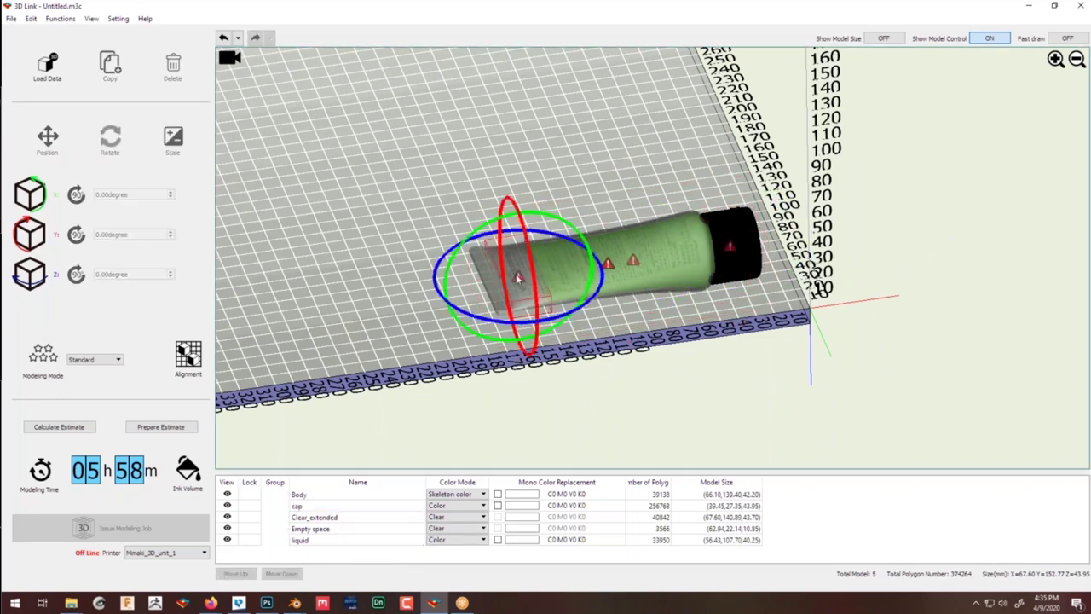
left_click(51, 137)
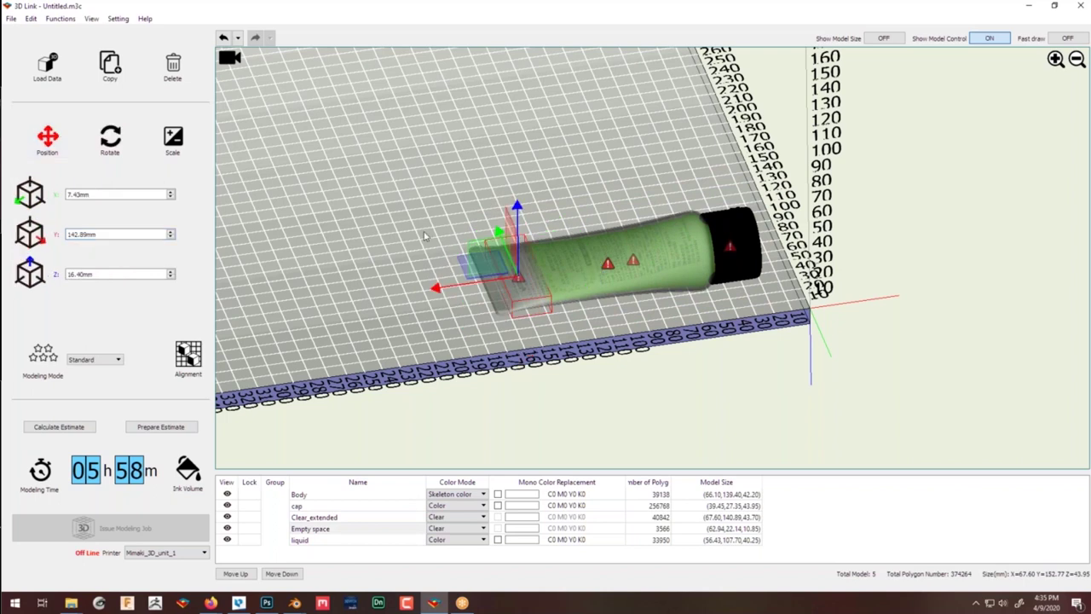
left_click_drag(440, 293, 294, 308)
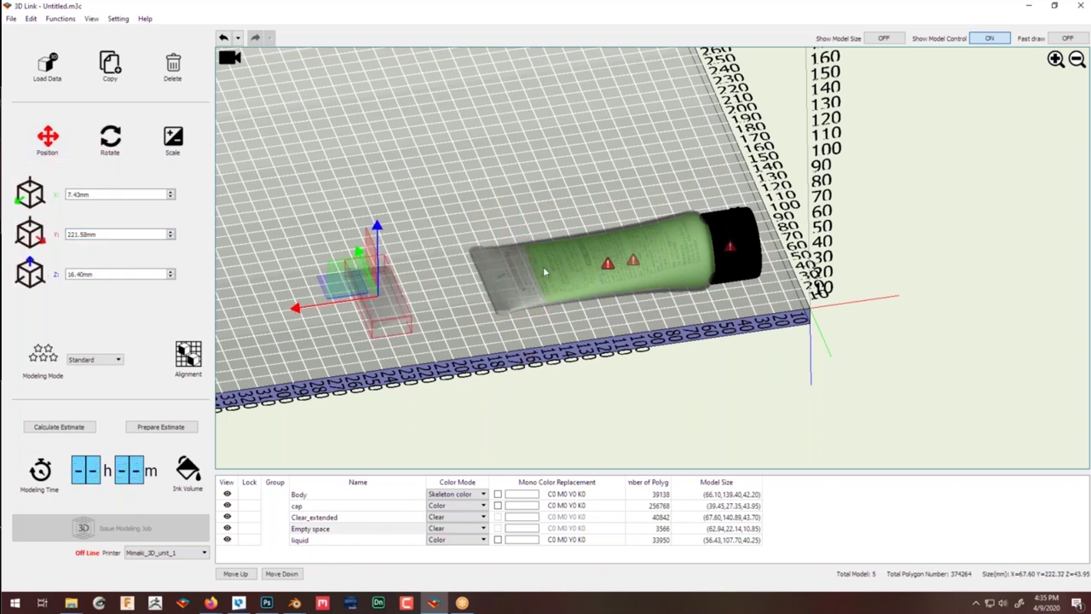
Move the Body model along Y past the Empty space model to about 254 mm.
left_click(508, 288)
left_click_drag(527, 281, 134, 395)
middle_click_drag(497, 287, 559, 288)
scroll(670, 273, "up", 4)
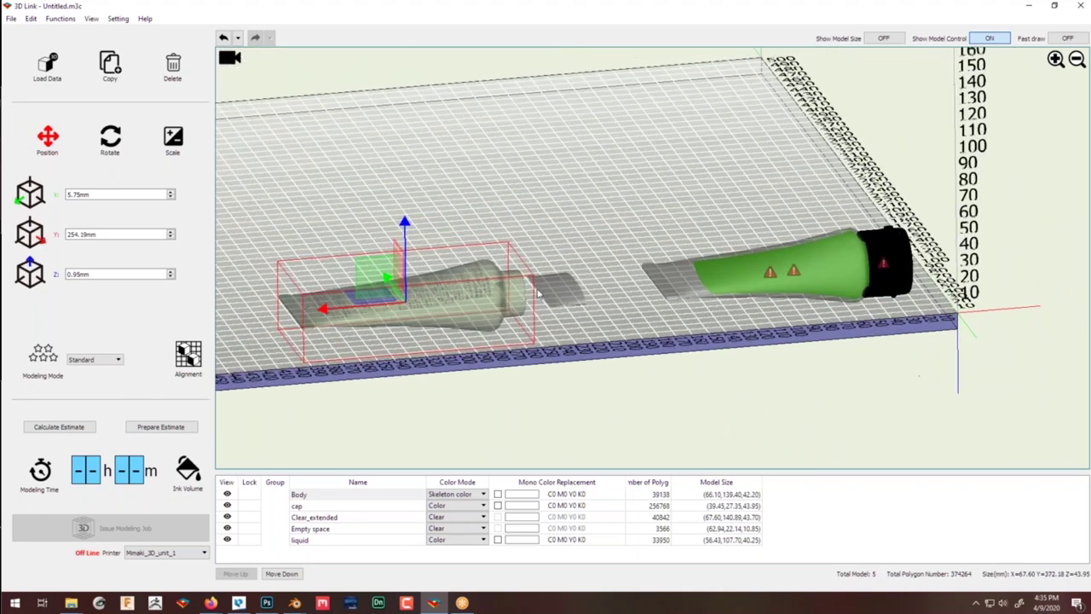
Move the Clear_extended model along Y away from the cap to about 69.4 mm.
left_click(668, 303)
scroll(488, 259, "down", 1)
scroll(490, 260, "down", 5)
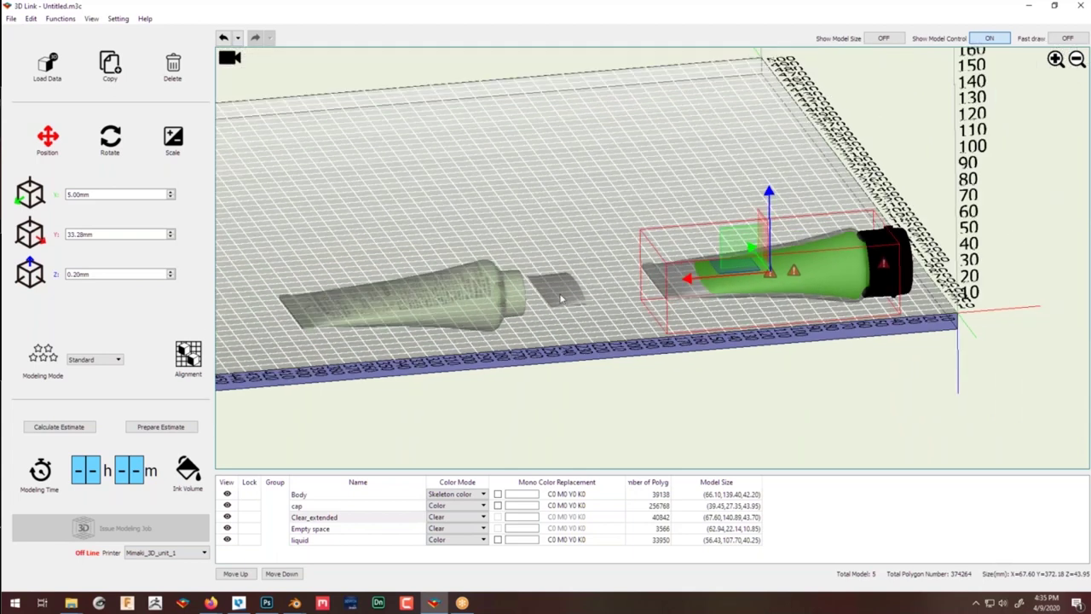
scroll(562, 290, "up", 4)
scroll(561, 290, "up", 1)
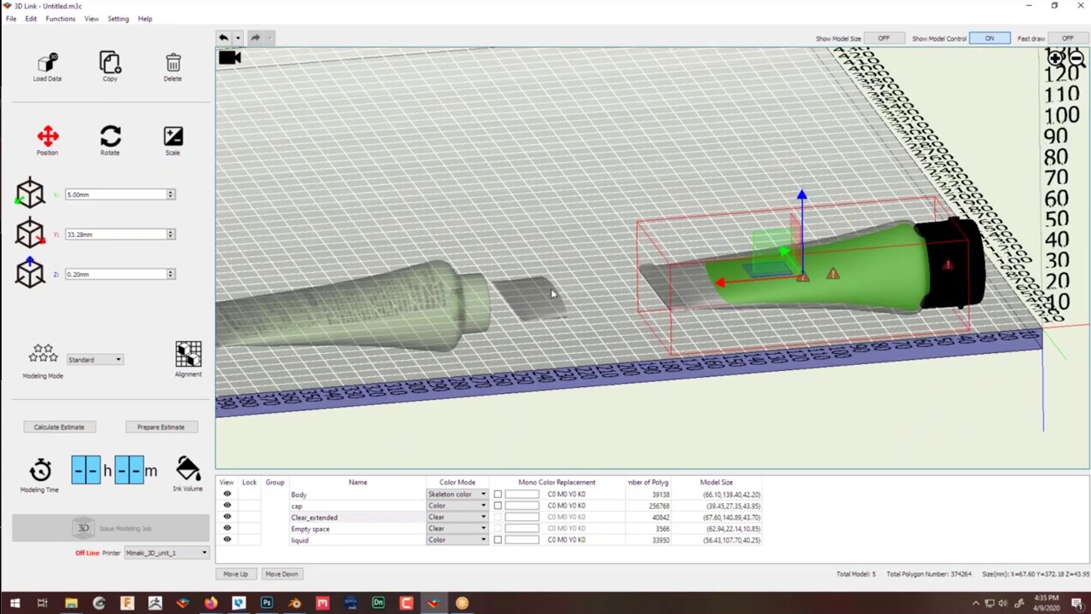
scroll(558, 294, "down", 4)
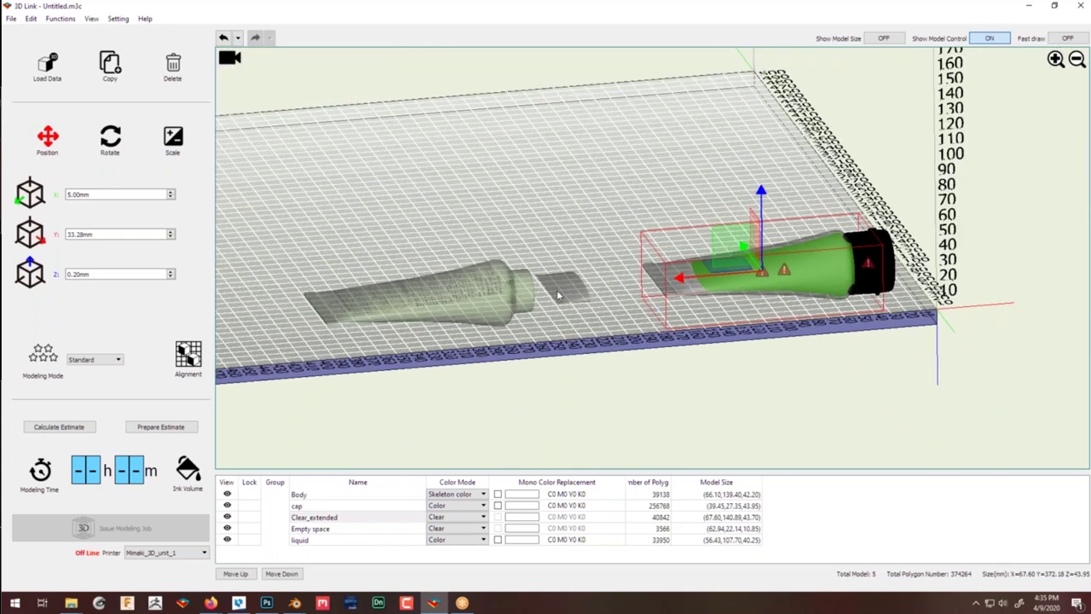
scroll(597, 292, "down", 1)
scroll(648, 275, "up", 2)
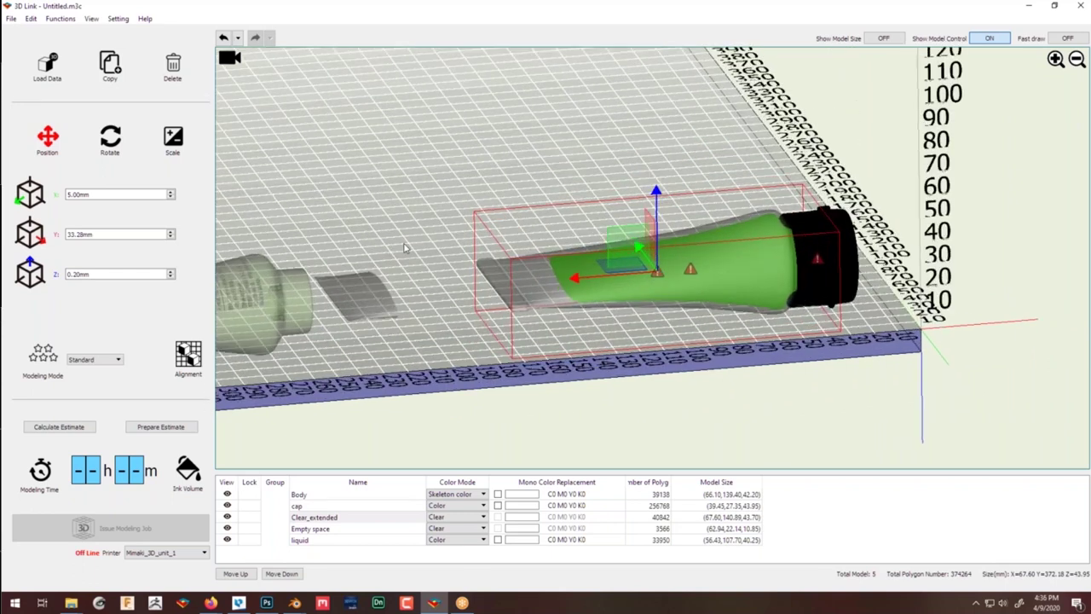
scroll(653, 277, "down", 2)
left_click_drag(647, 279, 590, 278)
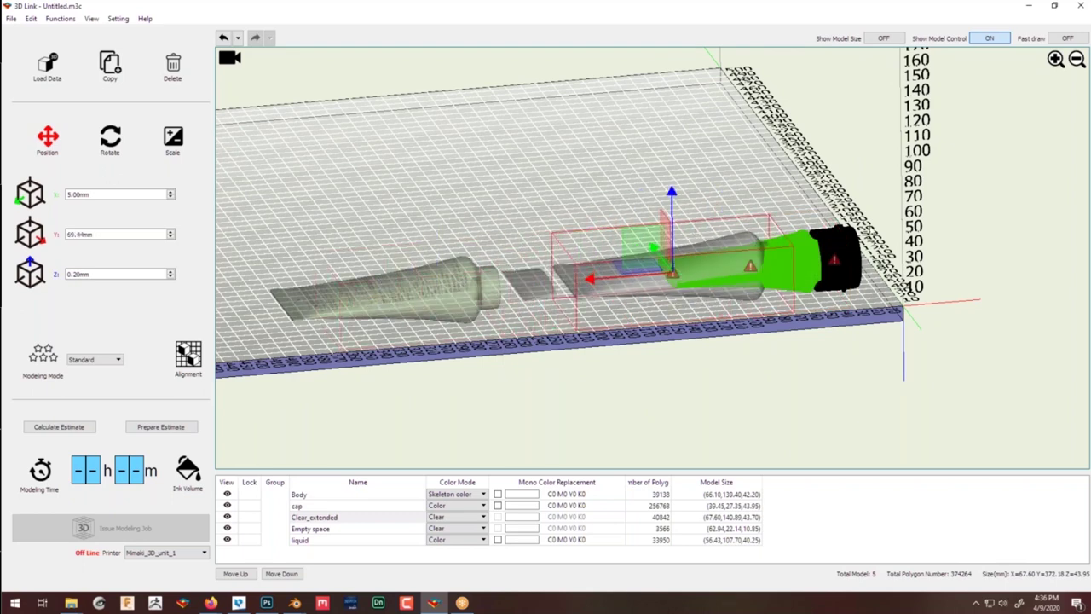
Move the liquid model out of the clear part to about X 97.6, Y 58.2 and Z 16.3 mm.
left_click(801, 258)
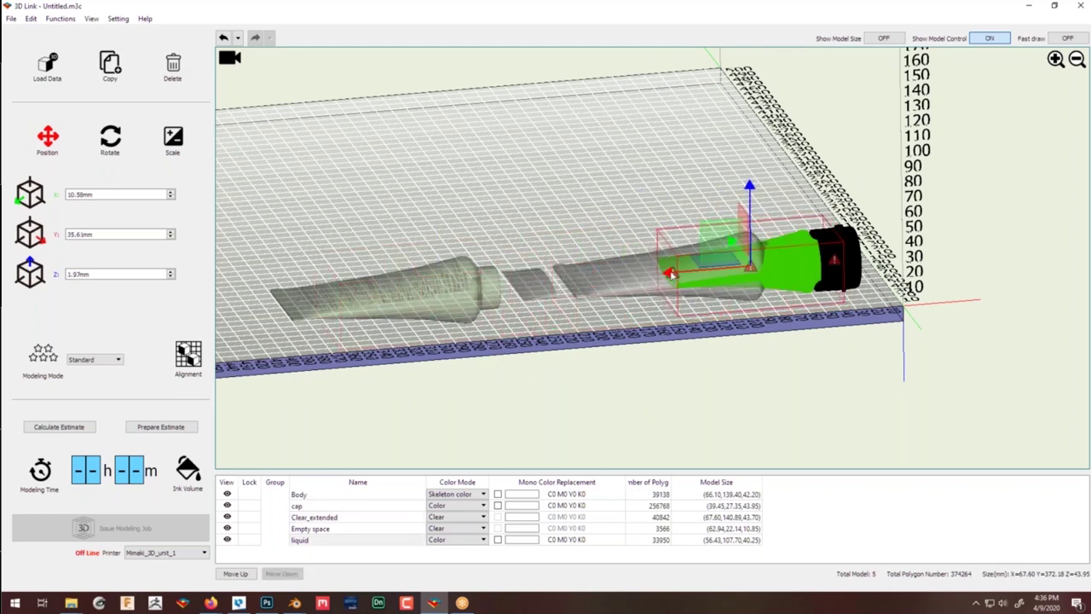
right_click_drag(711, 240, 723, 261)
left_click_drag(719, 261, 692, 162)
scroll(609, 300, "up", 3)
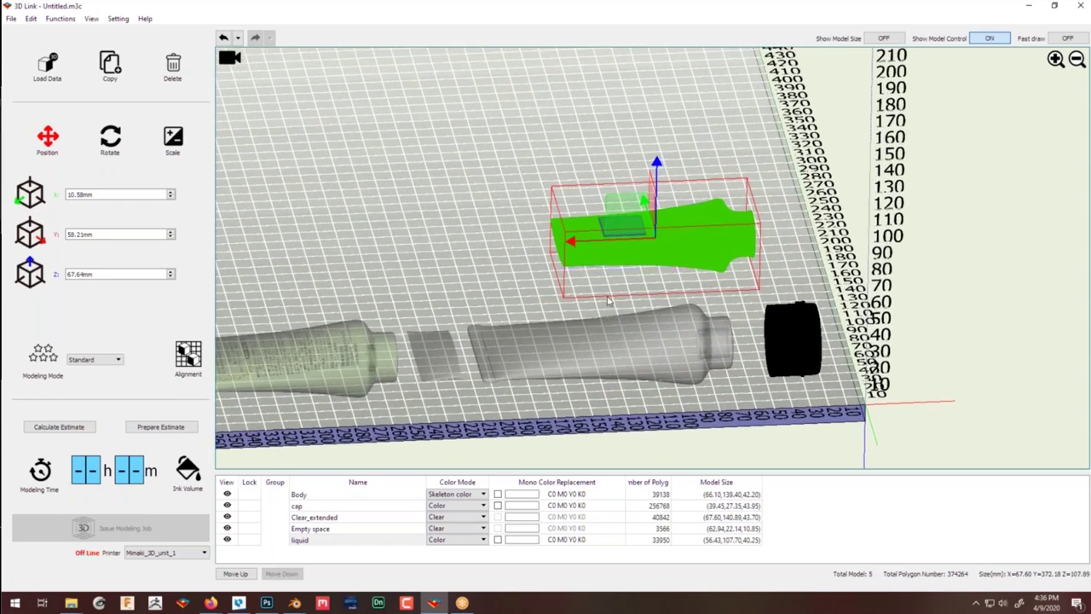
right_click_drag(608, 300, 612, 273)
left_click_drag(658, 118, 658, 213)
right_click_drag(658, 213, 652, 359)
left_click_drag(667, 363, 585, 300)
right_click_drag(584, 300, 620, 299)
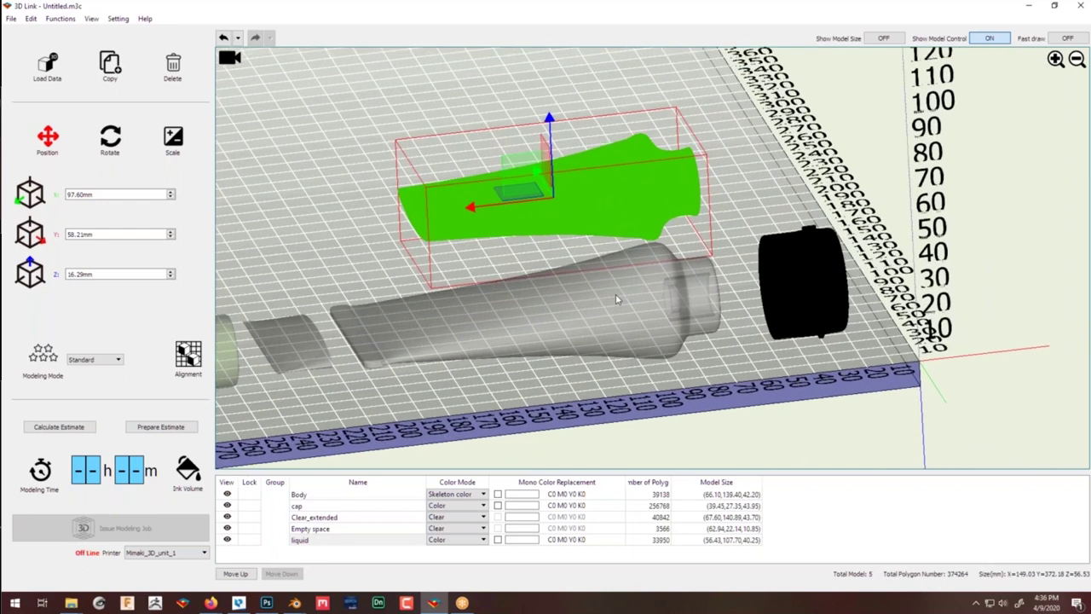